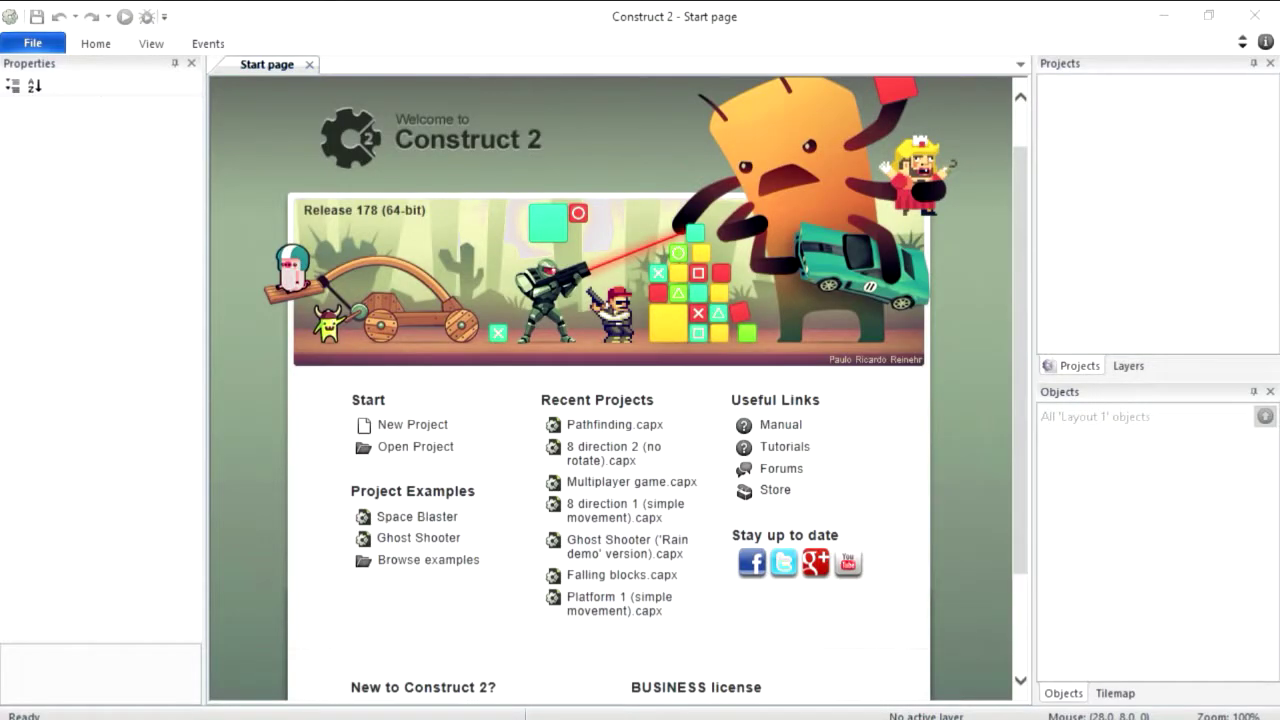
# - Create a new project from the SD landscape 4:3 template
pyautogui.click(412, 424)
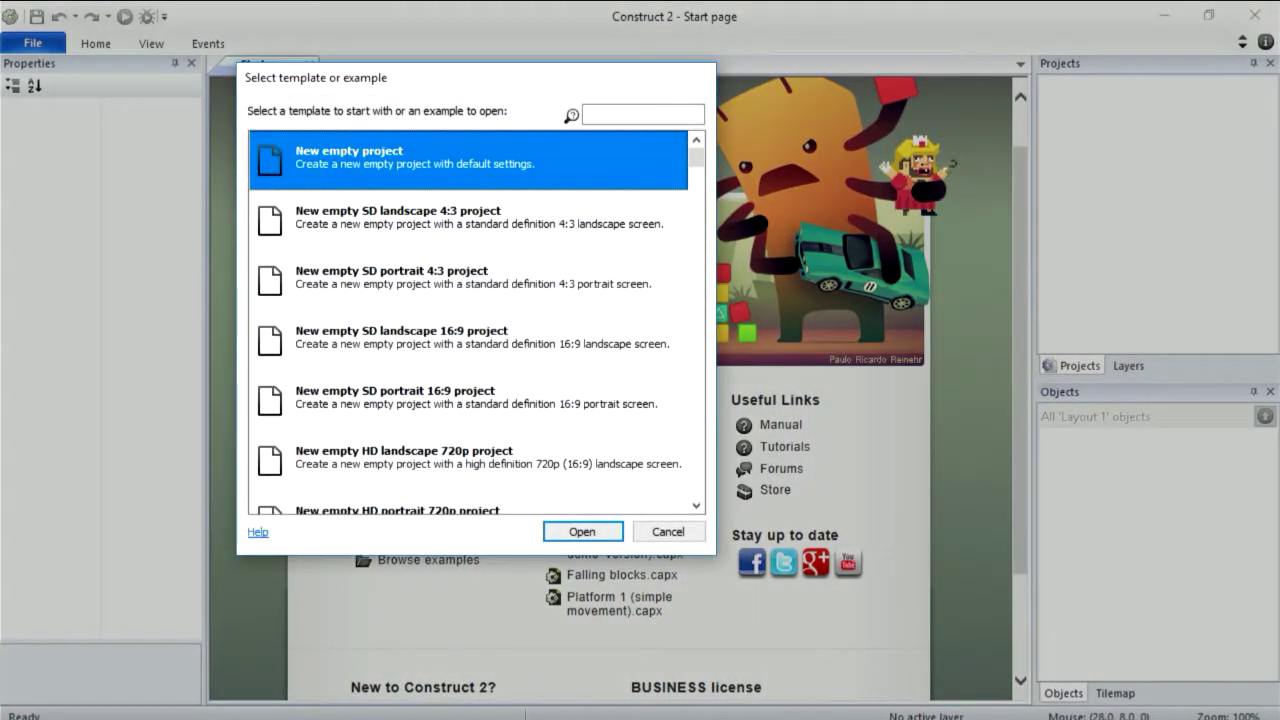
pyautogui.press('Down')
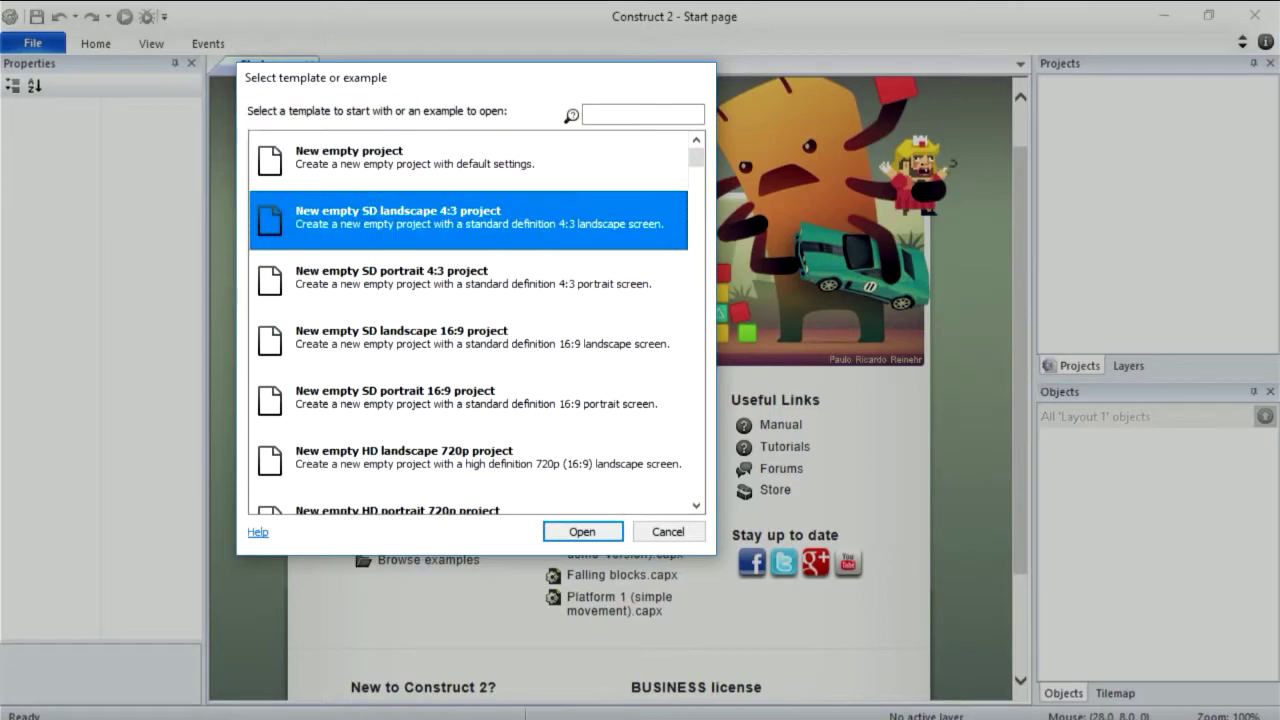
pyautogui.press('Return')
# - Insert a sprite using le forest.jpg and position it to cover Layout 1
pyautogui.rightClick(588, 411)
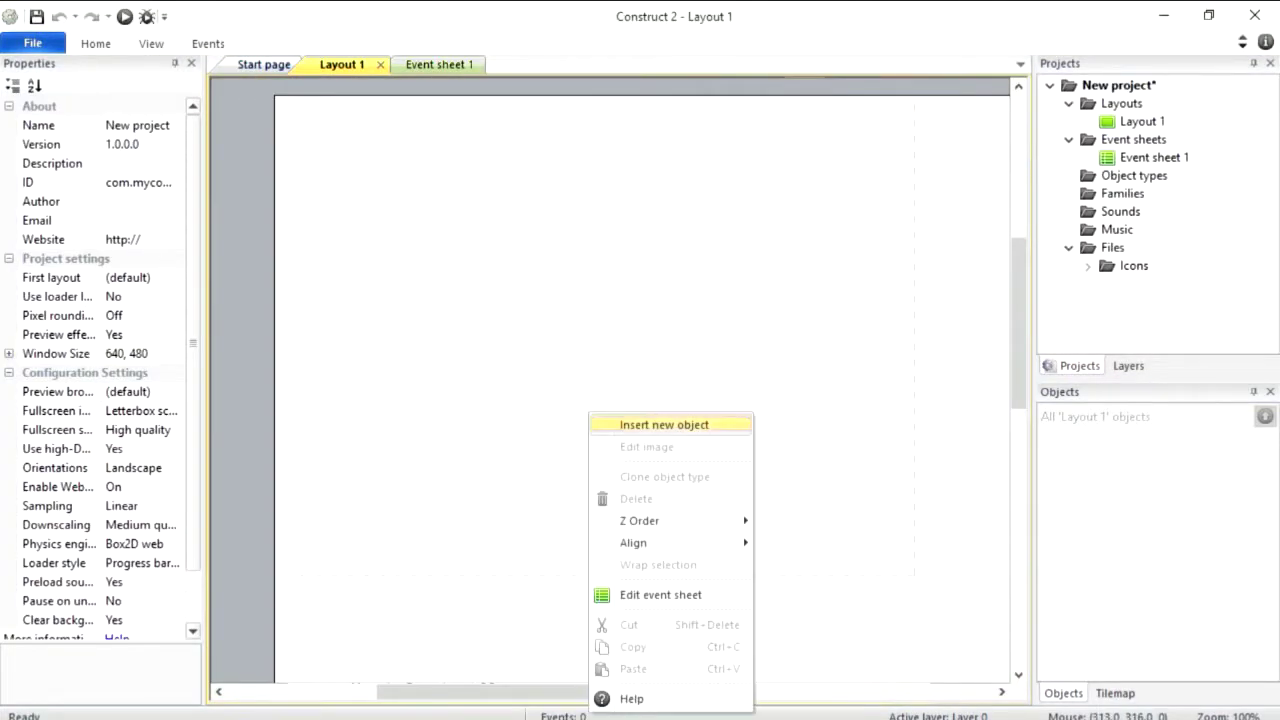
pyautogui.click(625, 423)
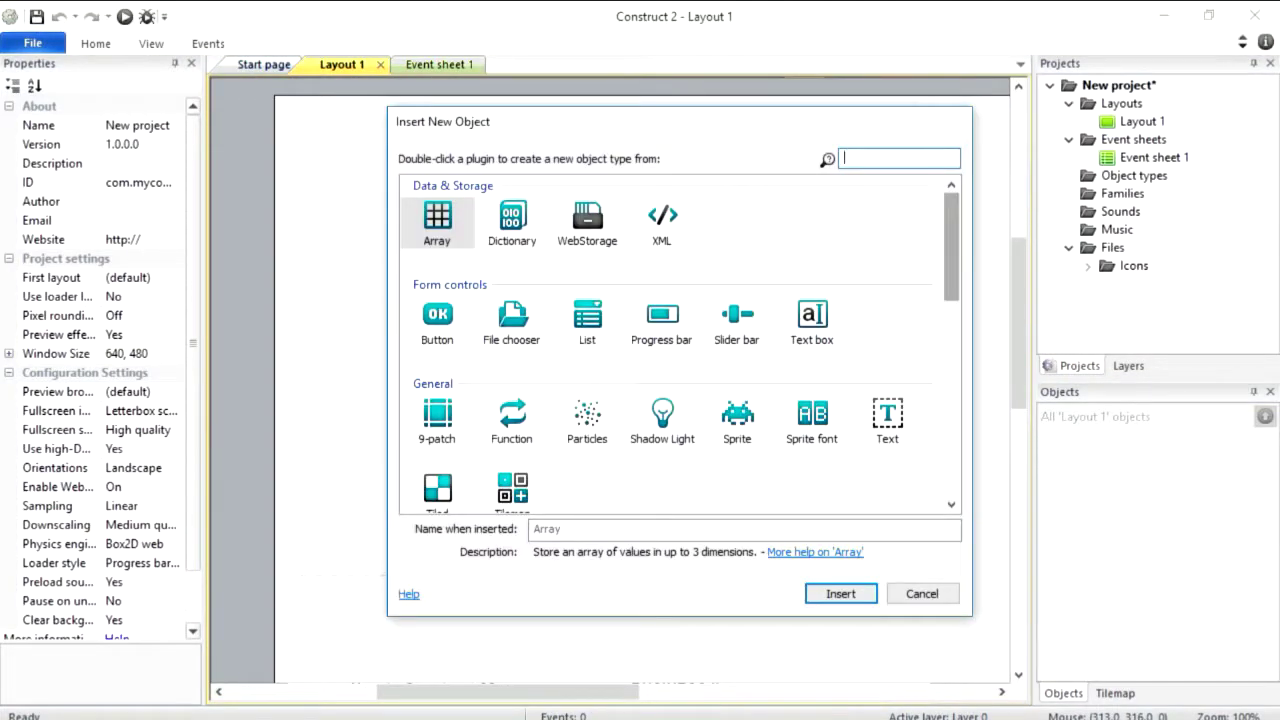
pyautogui.scroll(-3, 680, 346)
pyautogui.scroll(1, 680, 346)
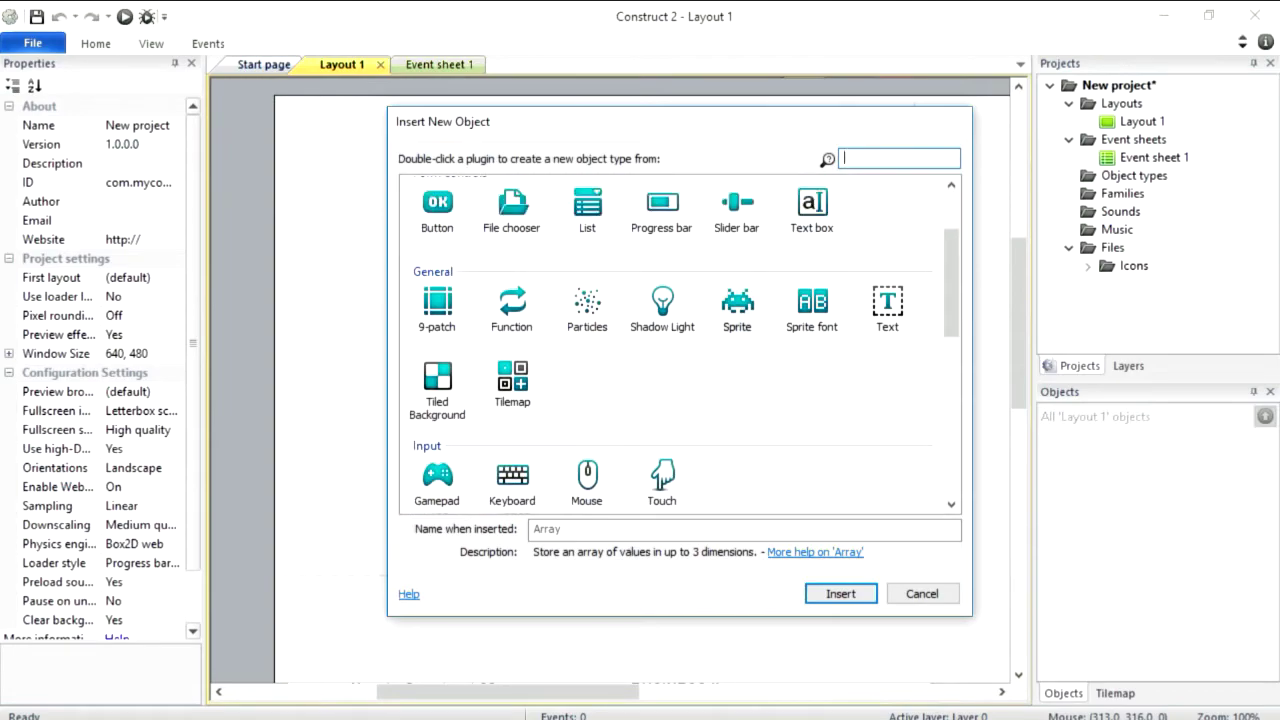
pyautogui.doubleClick(737, 305)
pyautogui.click(748, 340)
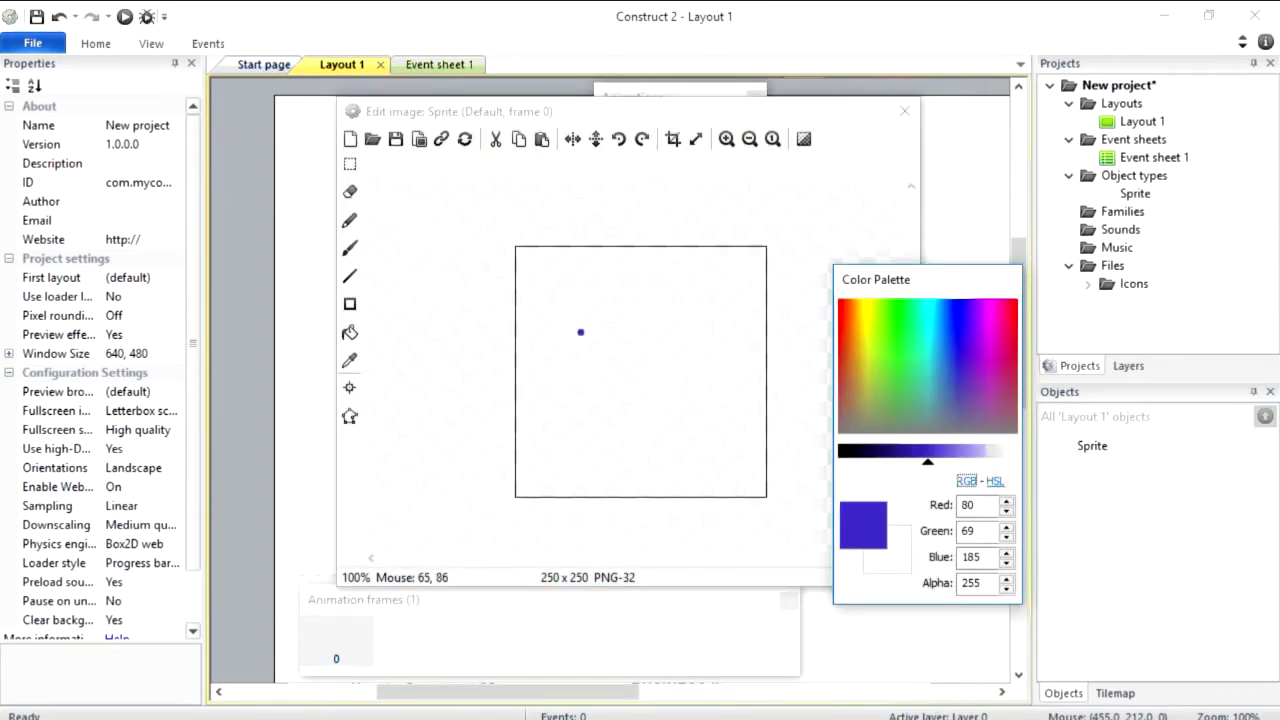
pyautogui.click(372, 139)
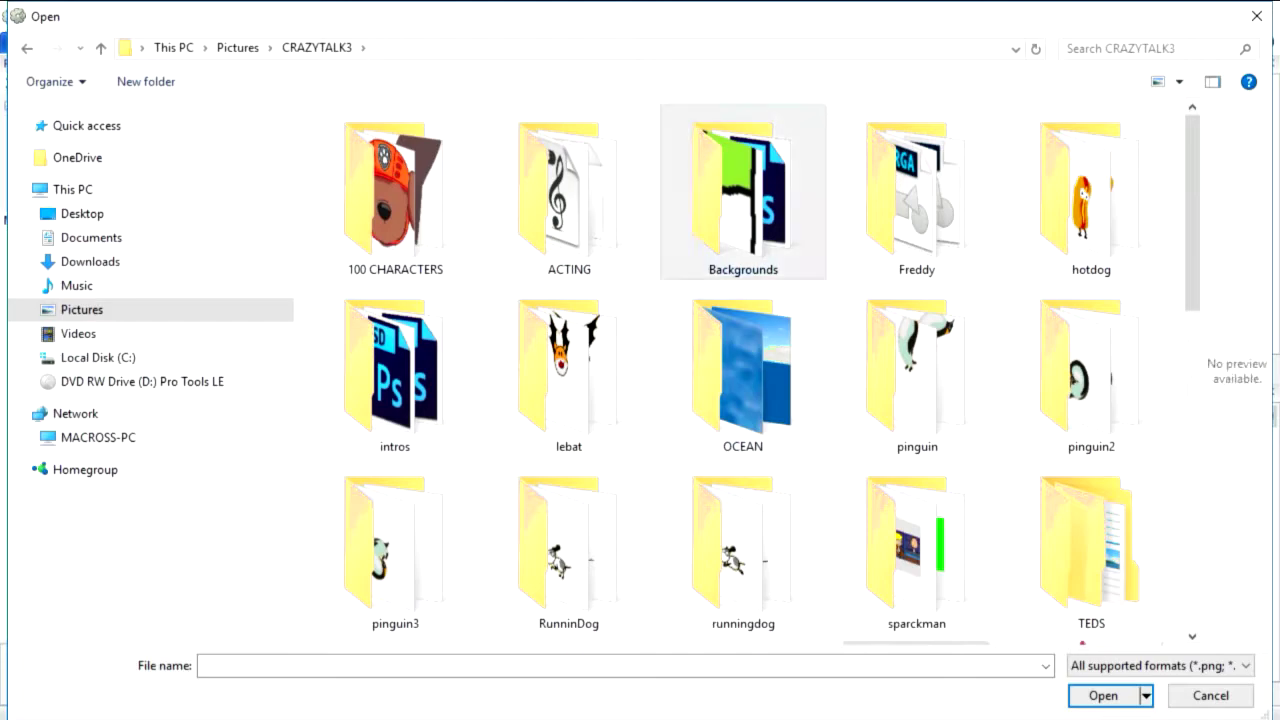
pyautogui.doubleClick(742, 190)
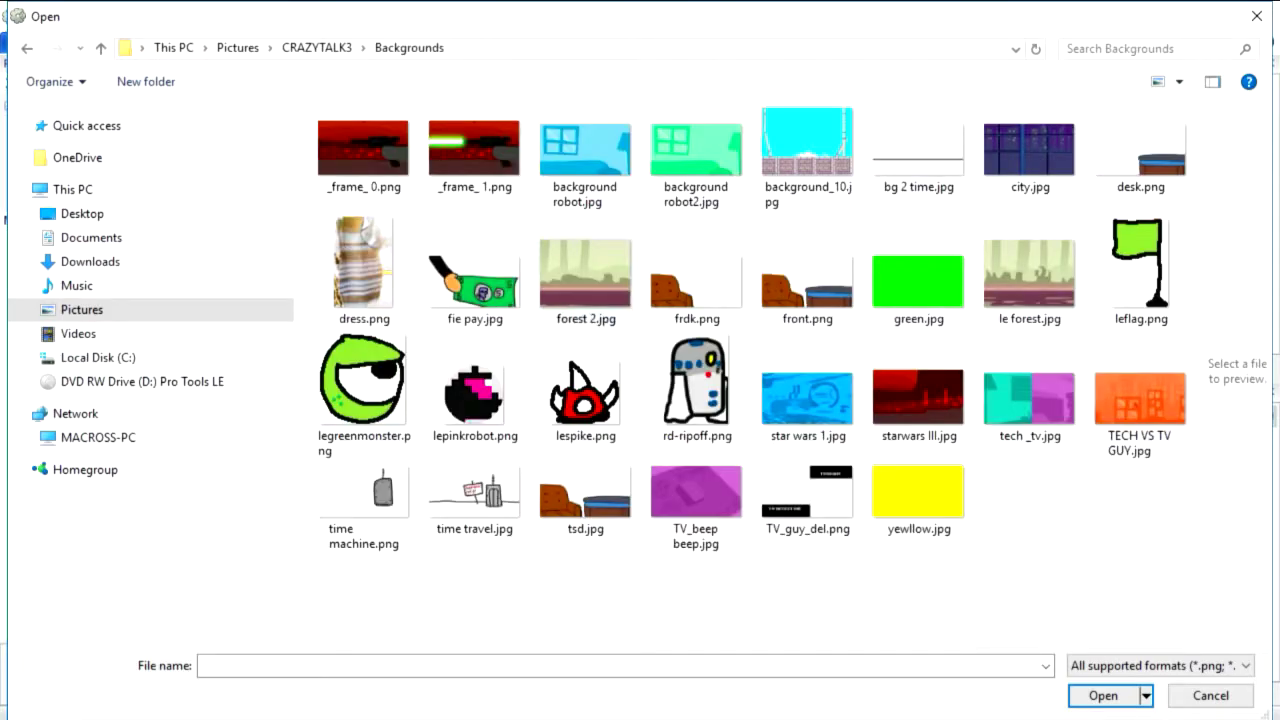
pyautogui.doubleClick(1029, 272)
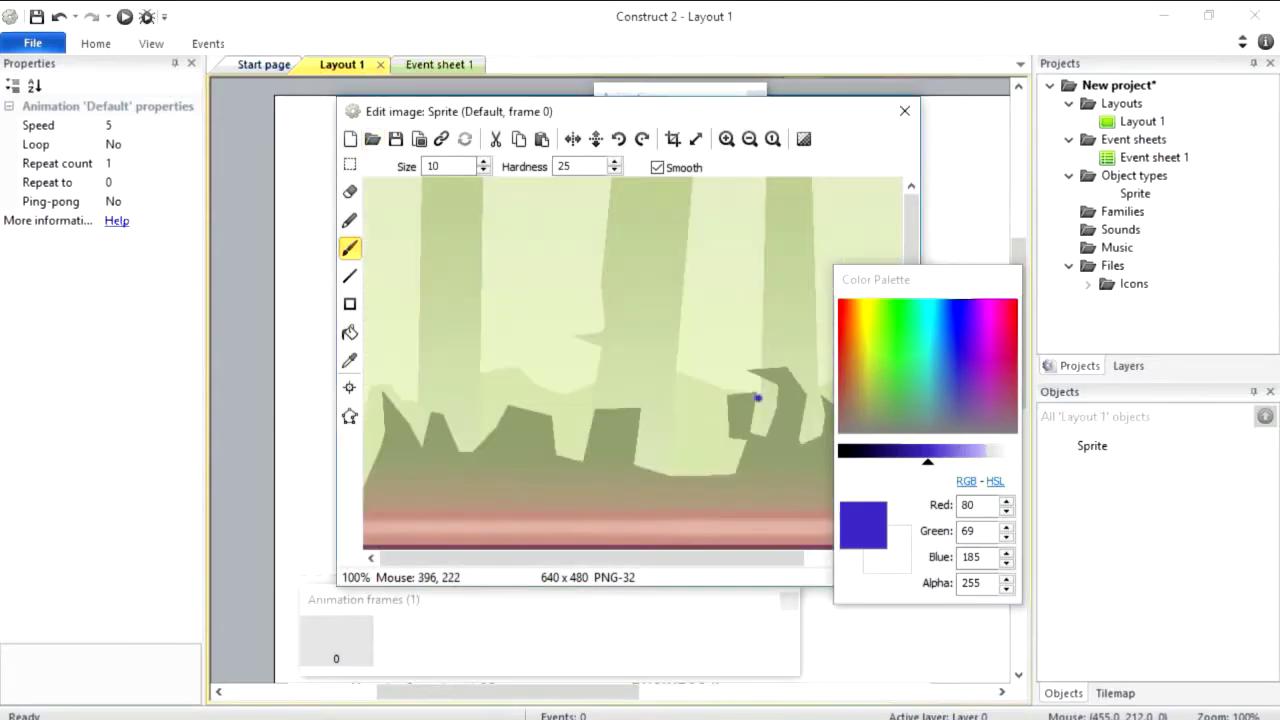
pyautogui.click(904, 111)
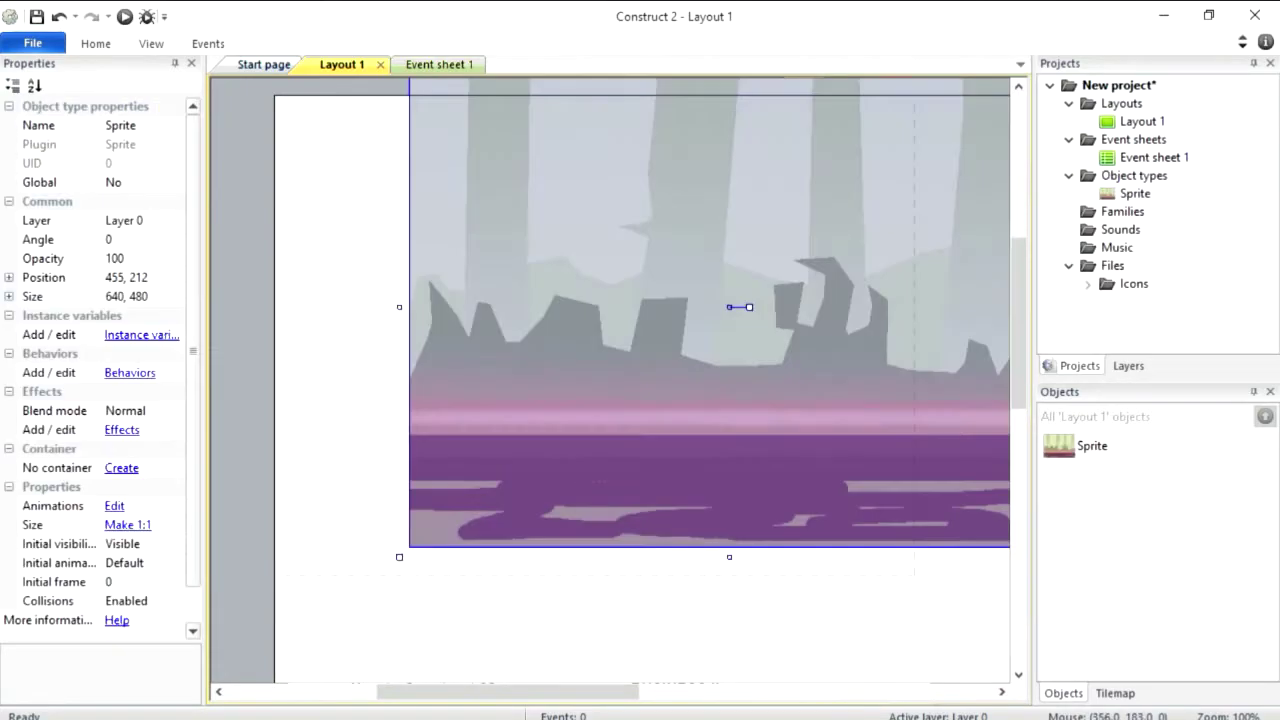
pyautogui.moveTo(729, 307); pyautogui.dragTo(595, 337)
# - Insert a sprite with legreenmonster.png and move it up and left on the level
pyautogui.rightClick(950, 400)
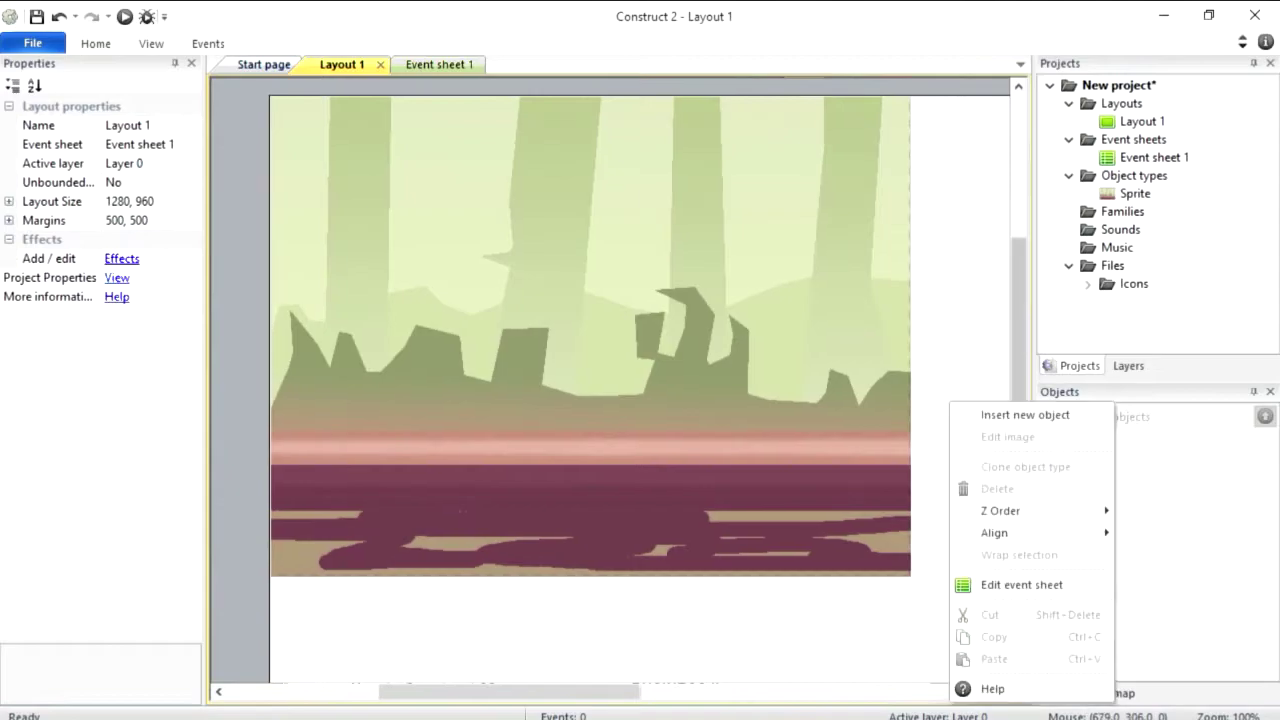
pyautogui.click(1000, 413)
pyautogui.doubleClick(737, 415)
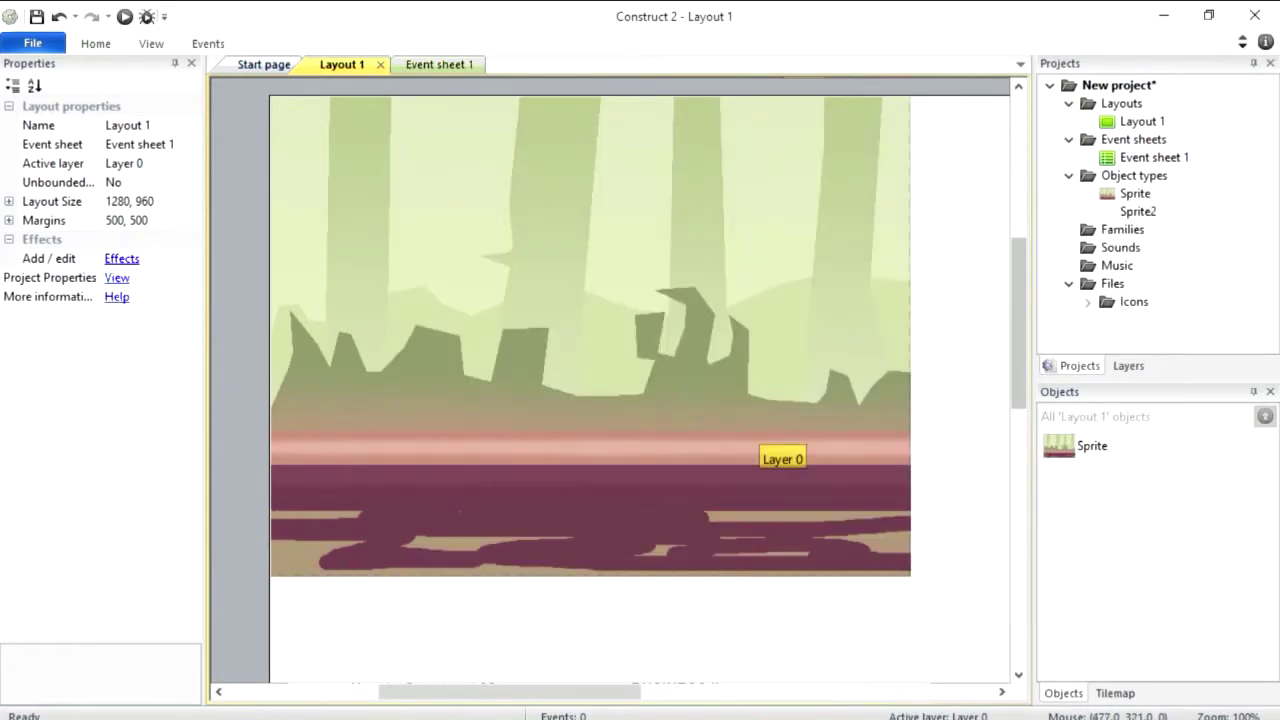
pyautogui.click(686, 404)
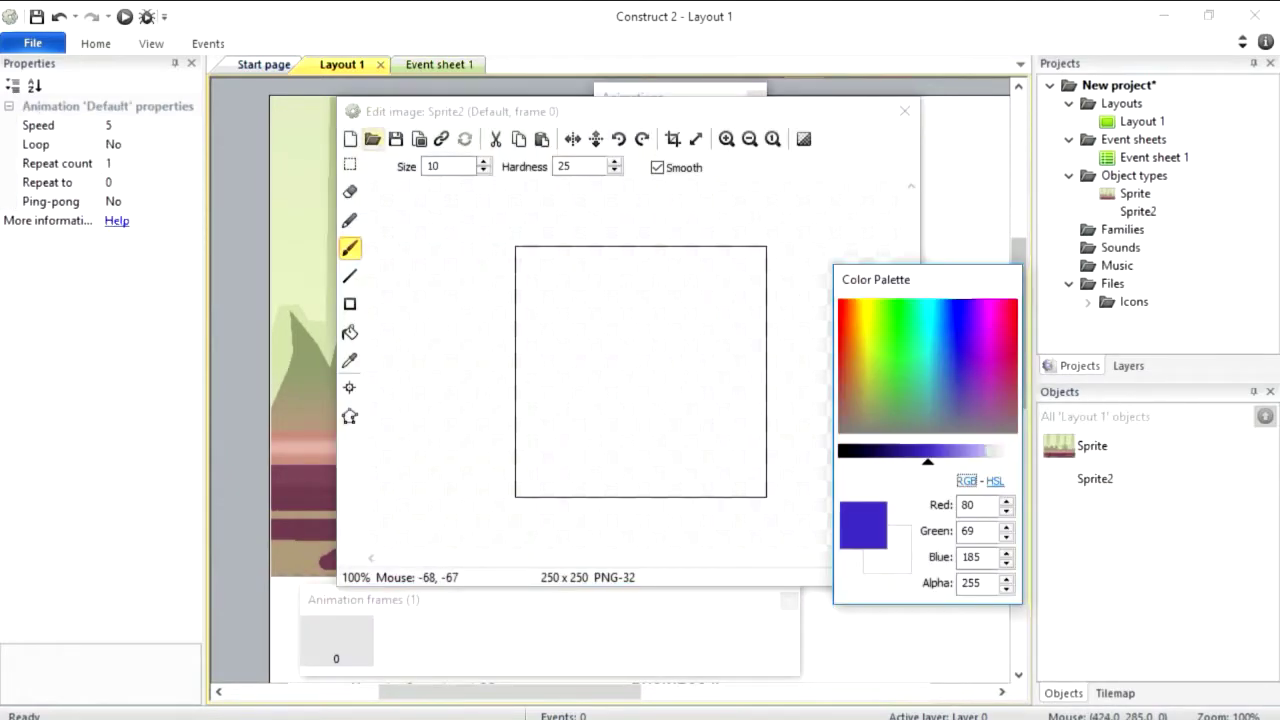
pyautogui.click(372, 139)
pyautogui.doubleClick(399, 389)
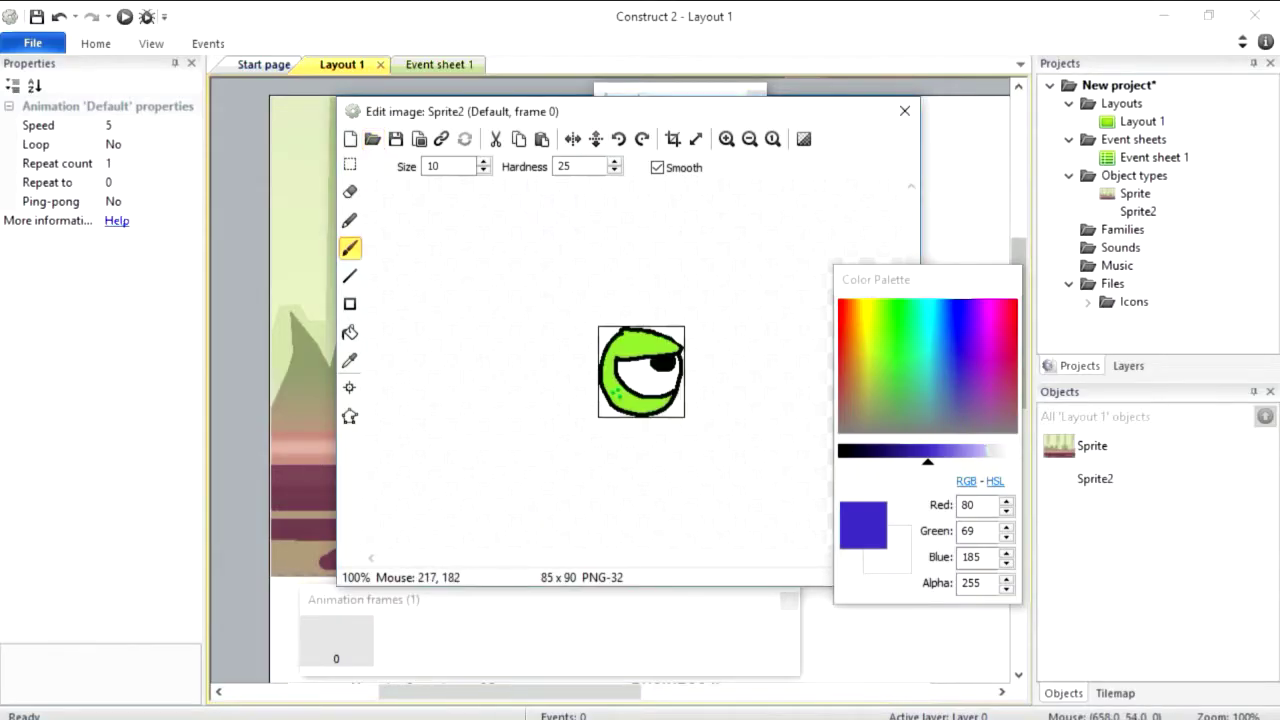
pyautogui.click(905, 110)
pyautogui.moveTo(706, 406)
pyautogui.mouseDown()
pyautogui.moveTo(595, 350)
pyautogui.moveTo(486, 342)
pyautogui.mouseUp()
# - Insert a third sprite showing the lespike.png red spike
pyautogui.click(972, 318)
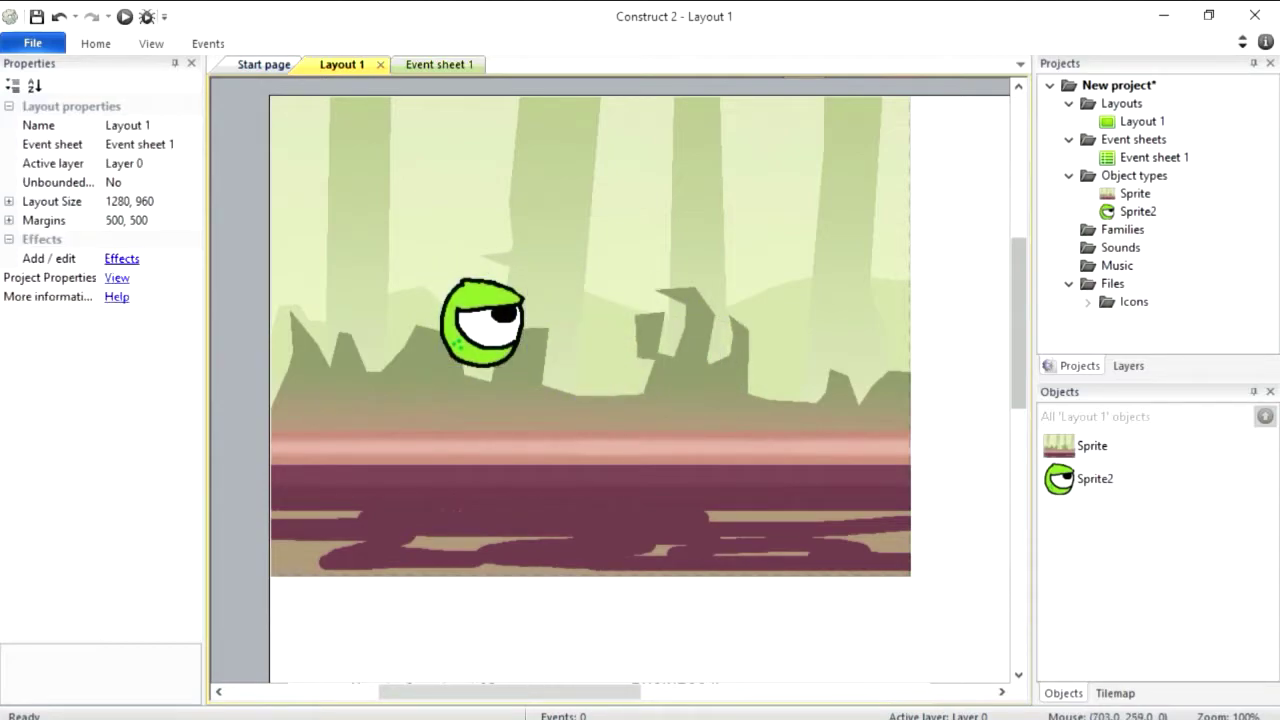
pyautogui.doubleClick(972, 354)
pyautogui.doubleClick(740, 420)
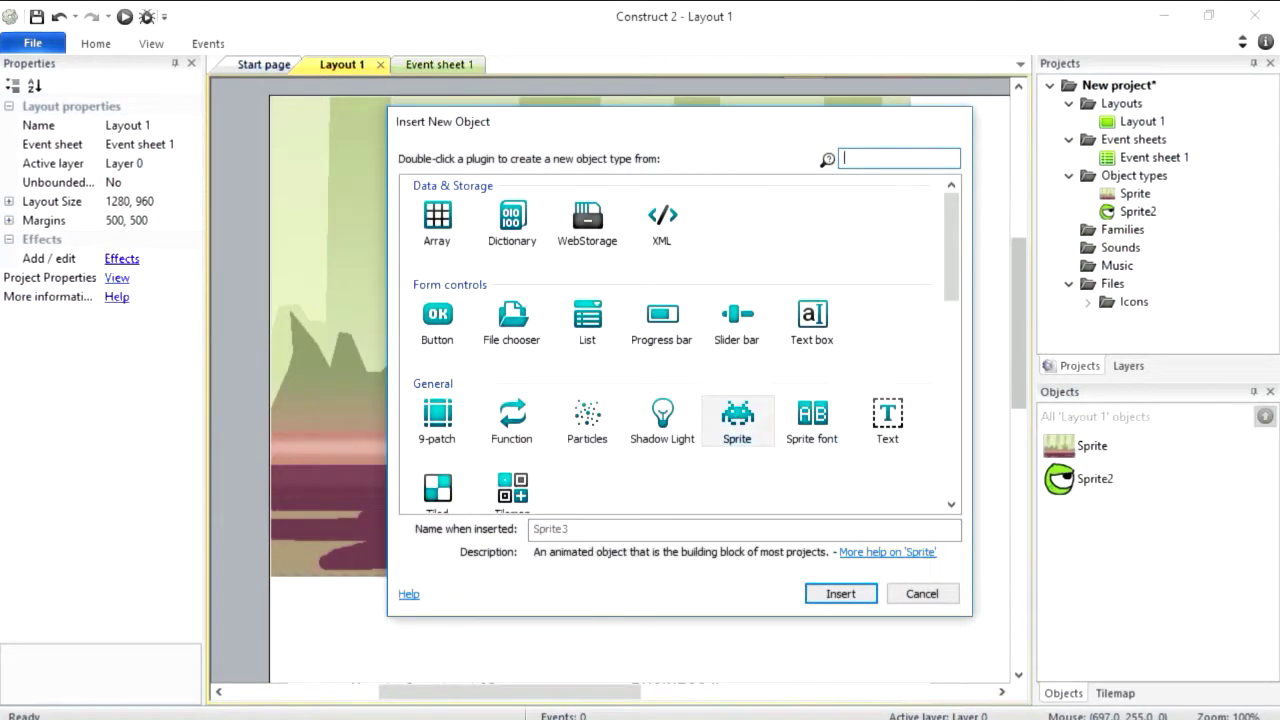
pyautogui.click(753, 406)
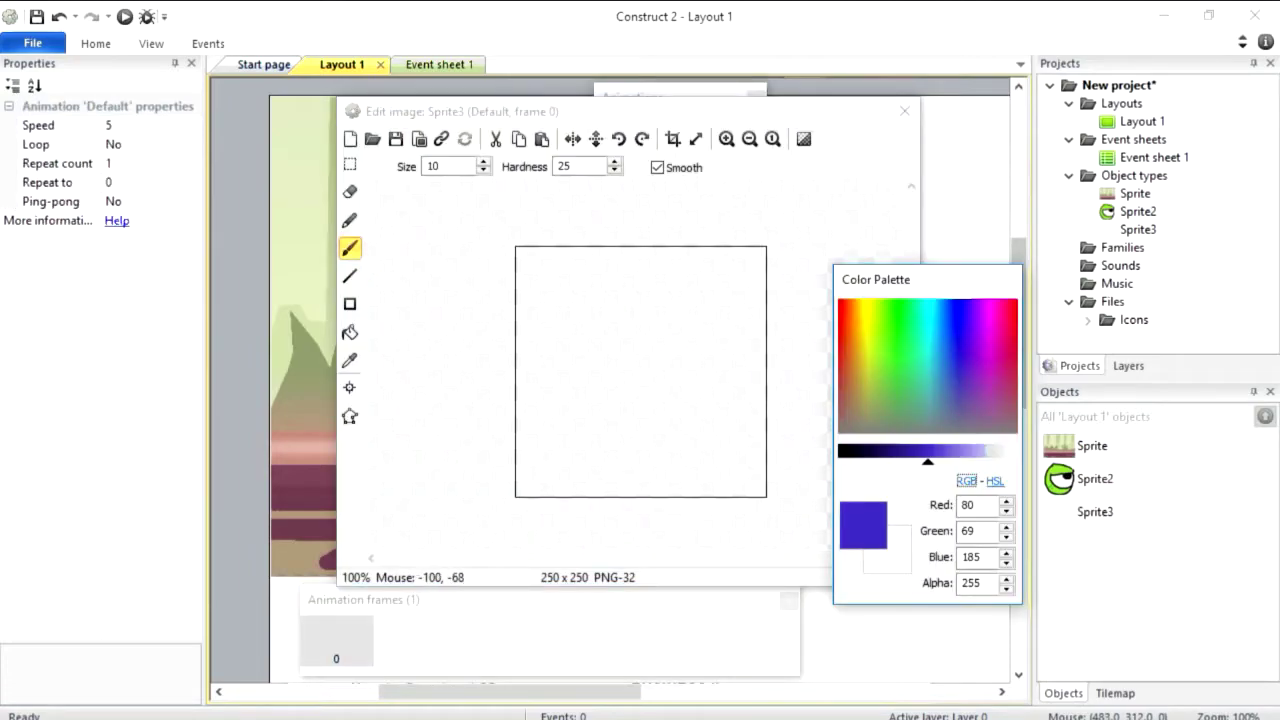
pyautogui.click(372, 139)
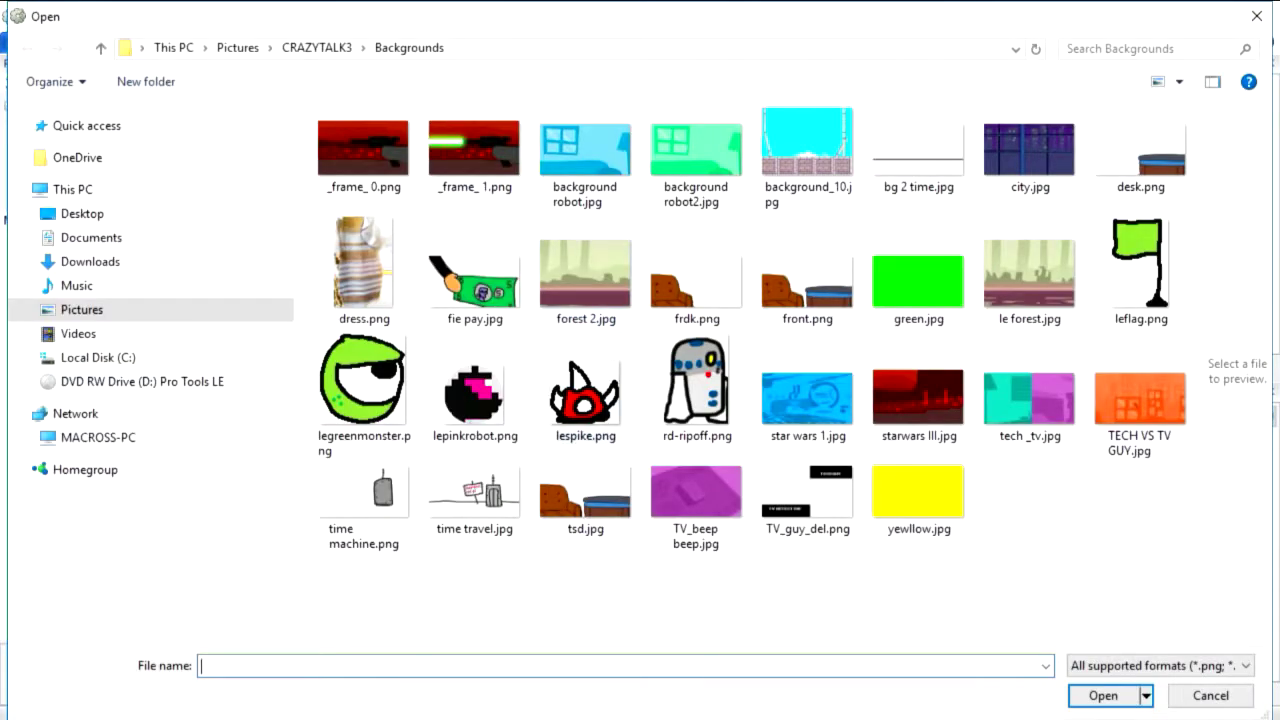
pyautogui.doubleClick(589, 402)
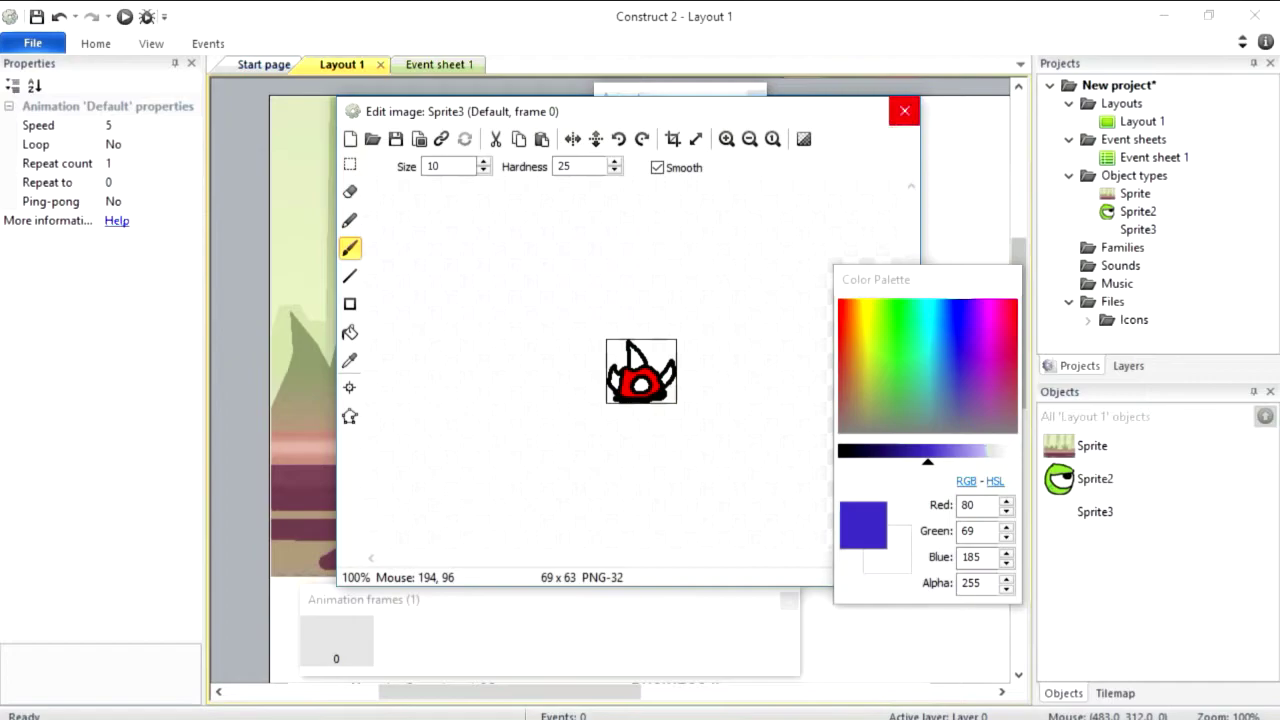
pyautogui.click(904, 111)
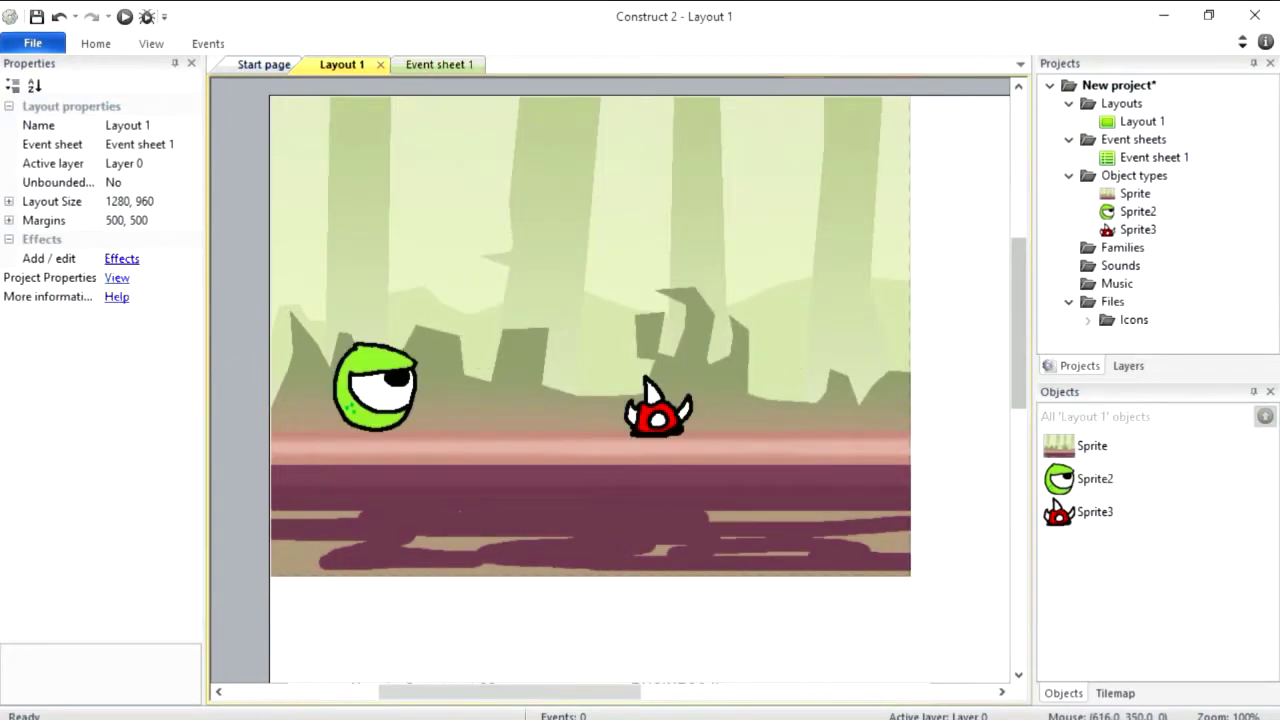
# - Insert a sprite with leflag.png and place it at the ground's right end
pyautogui.rightClick(932, 337)
pyautogui.click(985, 350)
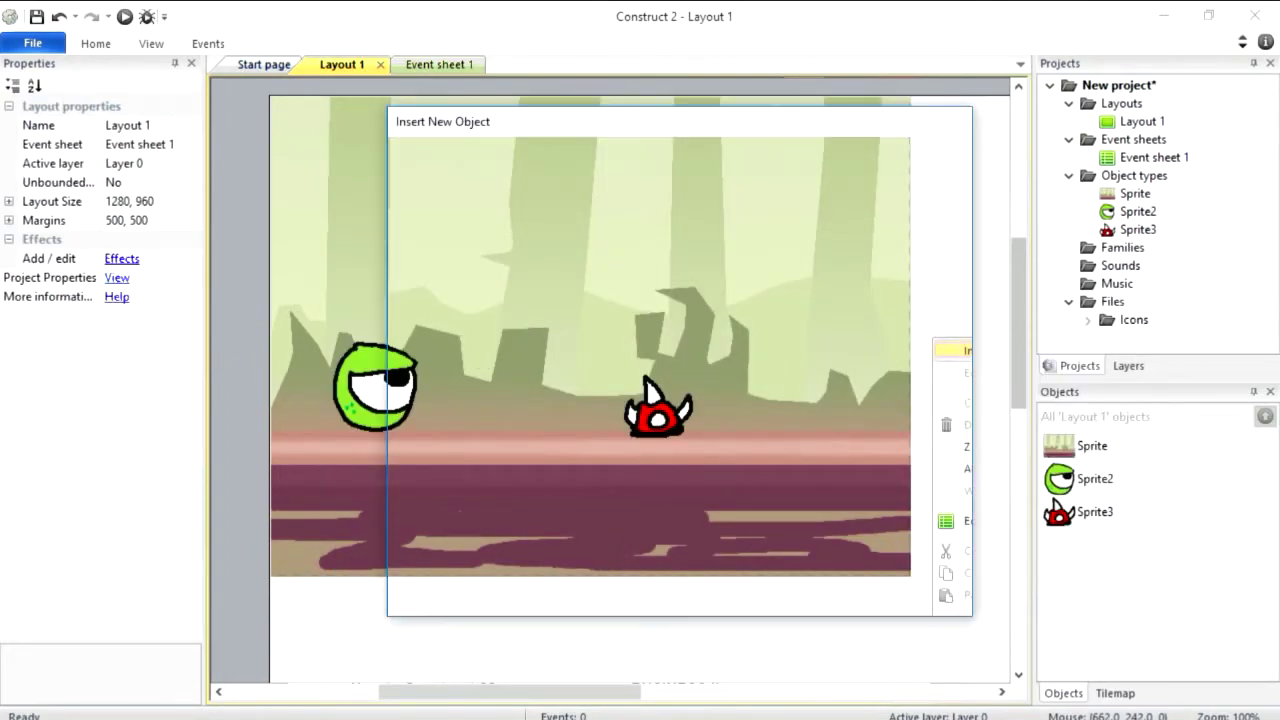
pyautogui.doubleClick(737, 412)
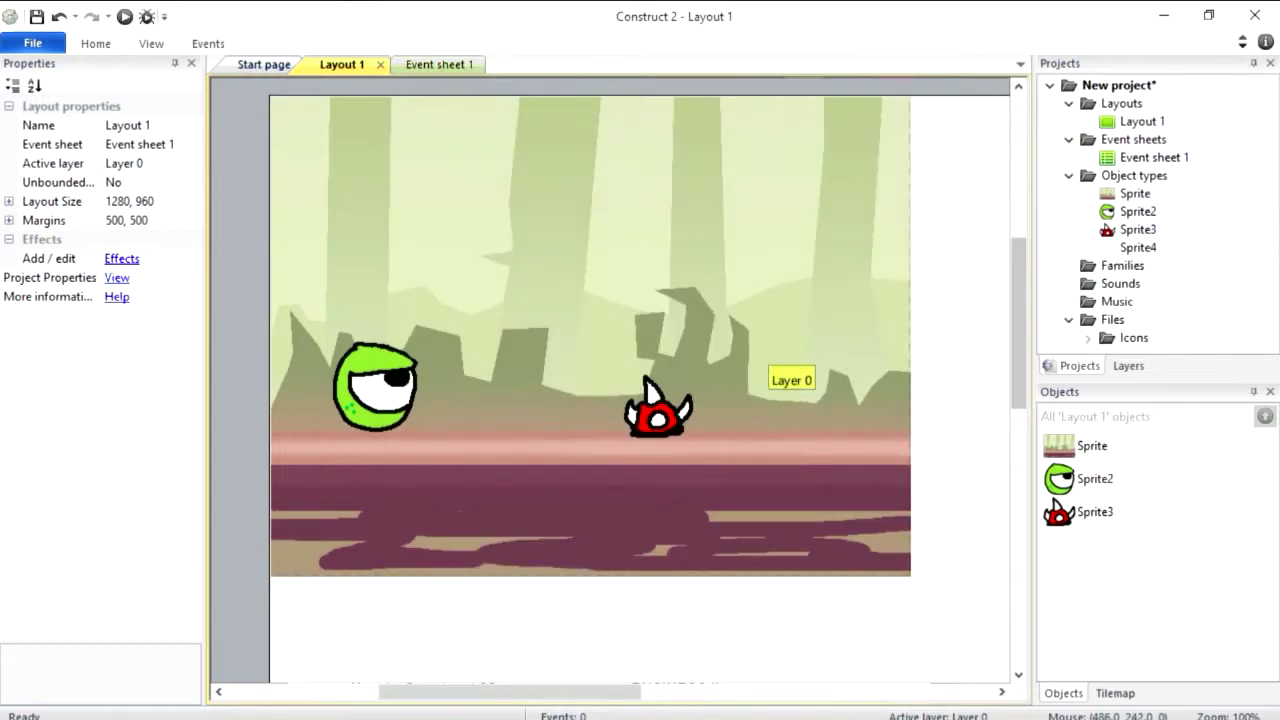
pyautogui.click(775, 368)
pyautogui.click(372, 138)
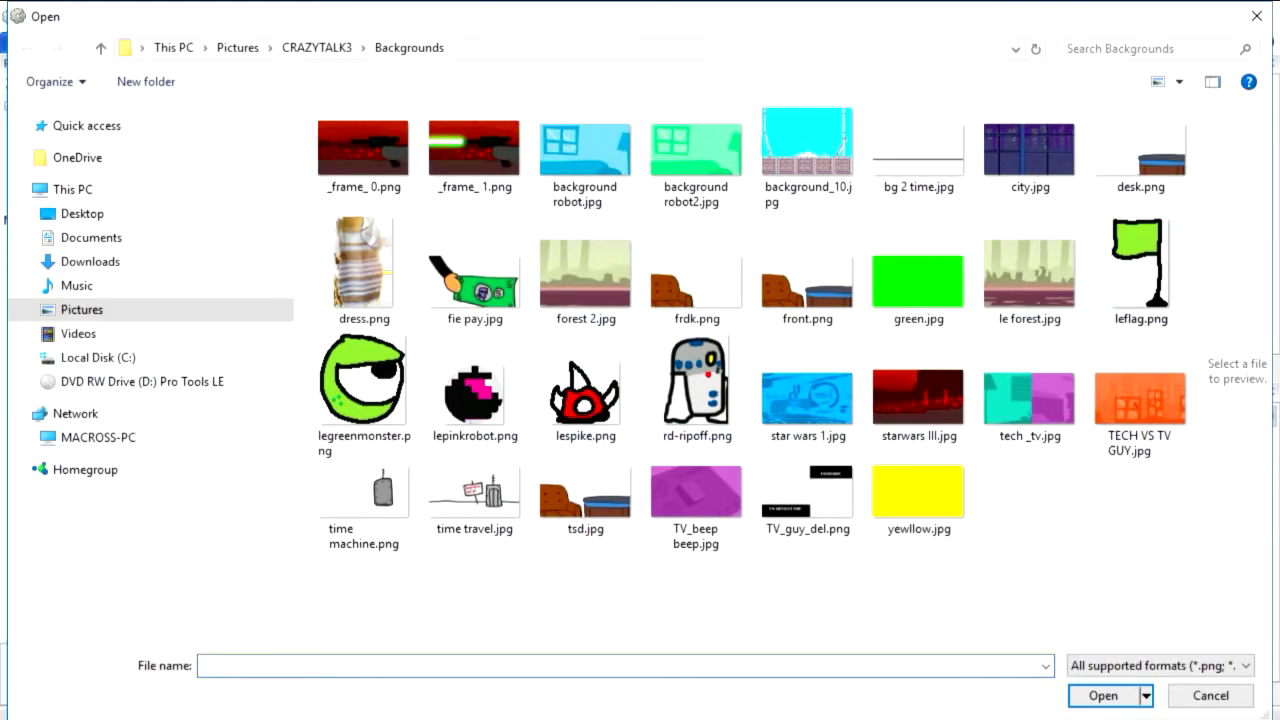
pyautogui.doubleClick(1140, 265)
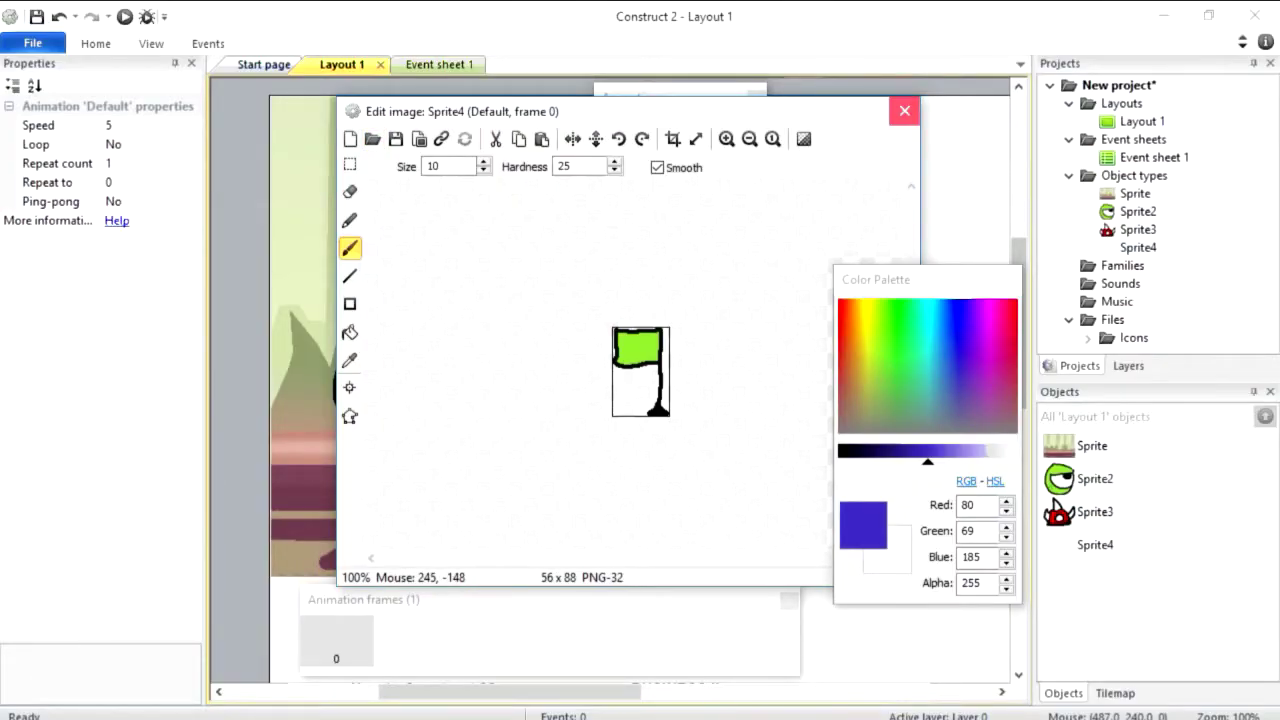
pyautogui.click(904, 110)
pyautogui.moveTo(758, 315); pyautogui.dragTo(773, 375)
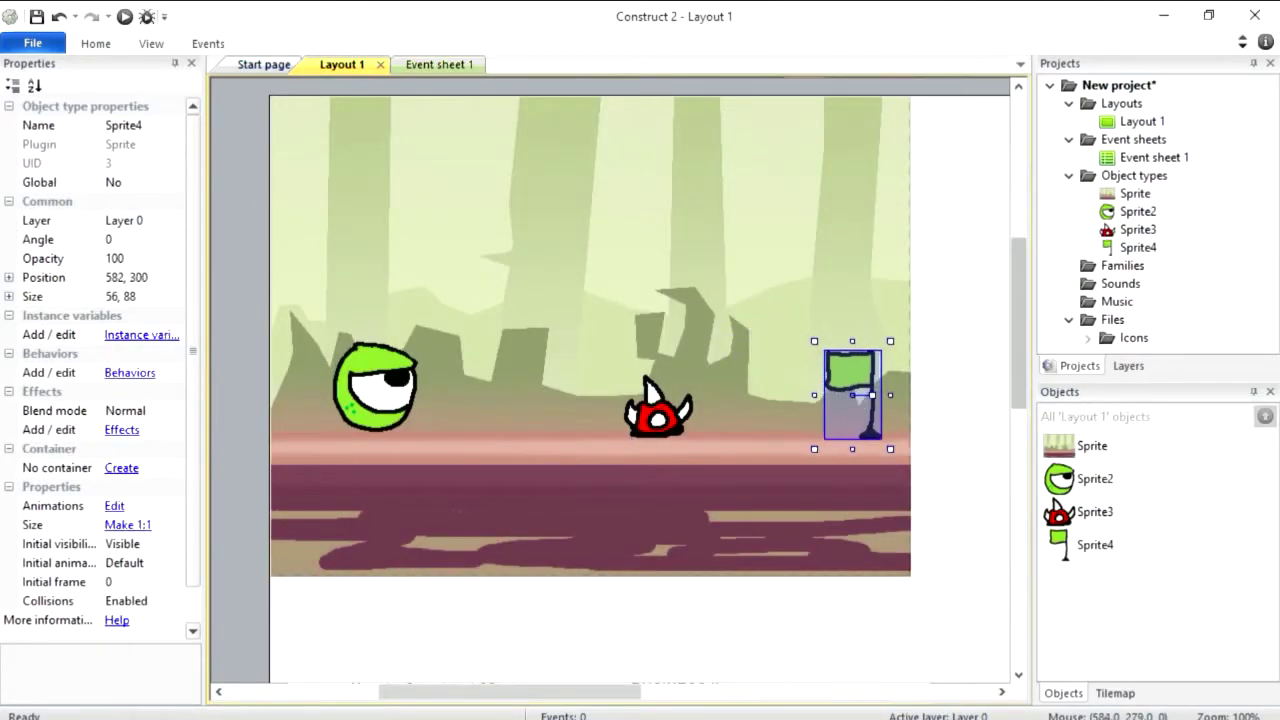
# - Add the Platform movement behavior to Sprite2, the green monster
pyautogui.click(436, 375)
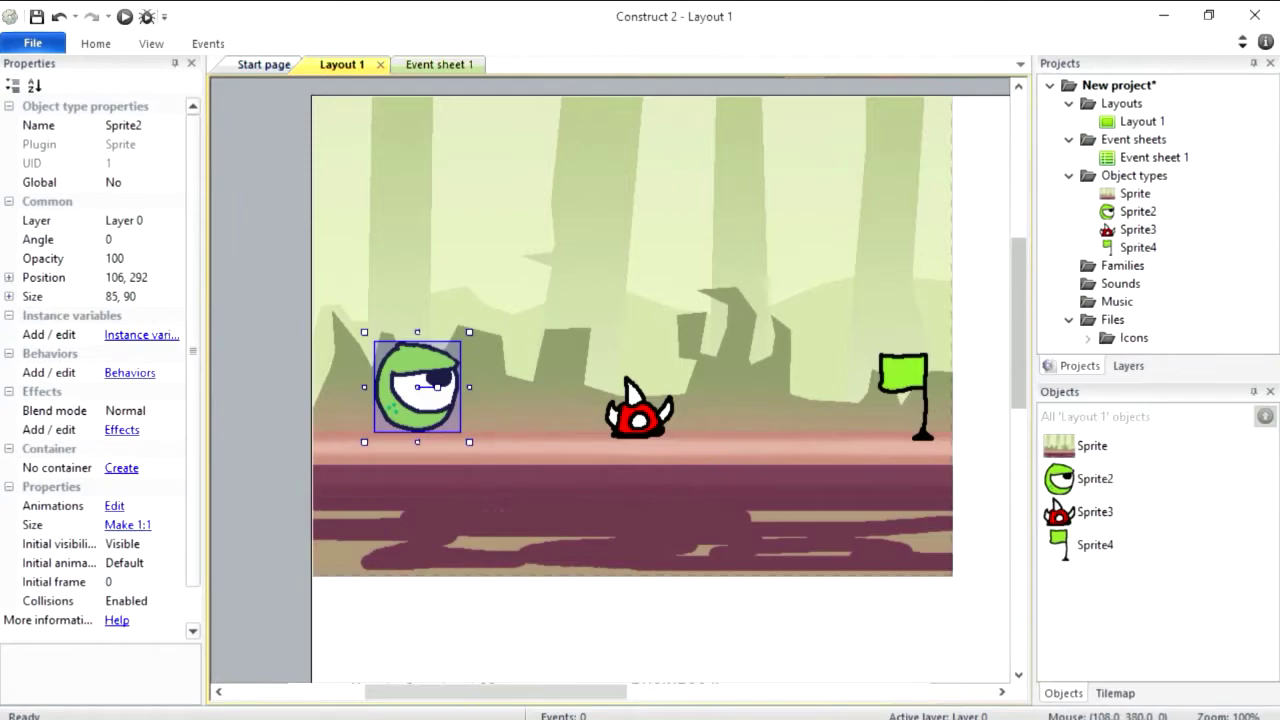
pyautogui.click(130, 372)
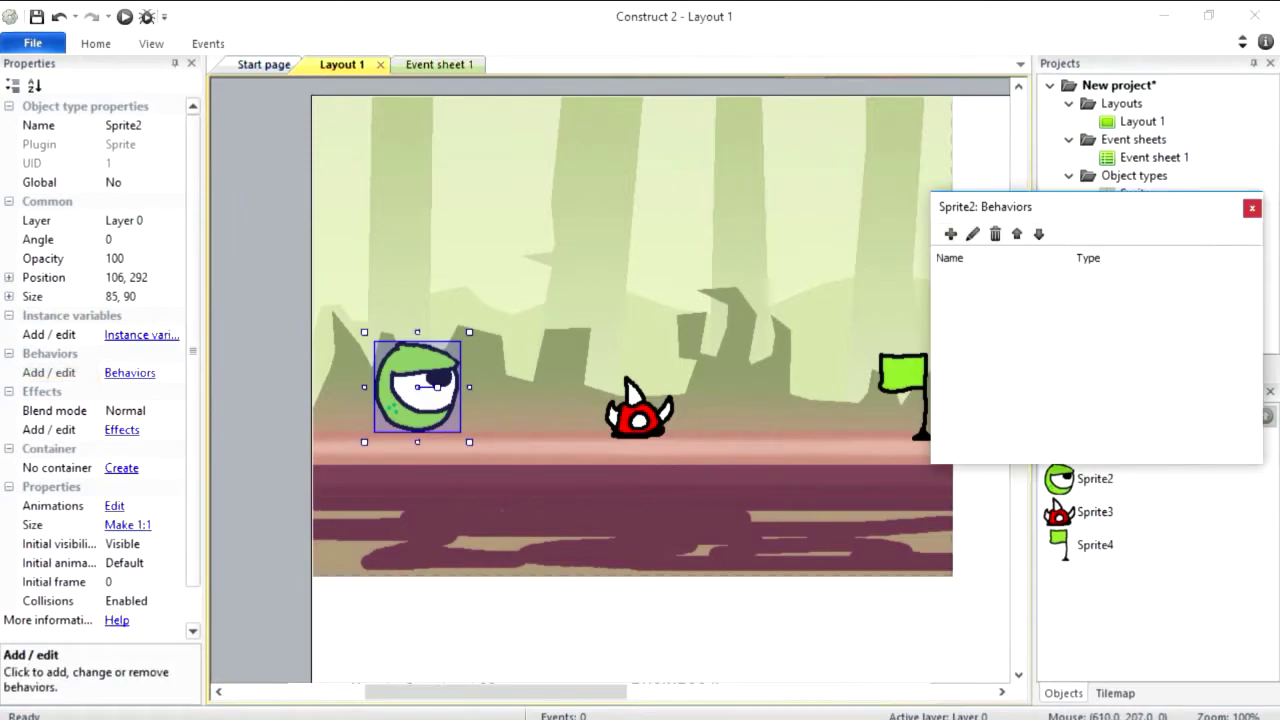
pyautogui.moveTo(980, 213); pyautogui.dragTo(705, 148)
pyautogui.click(675, 168)
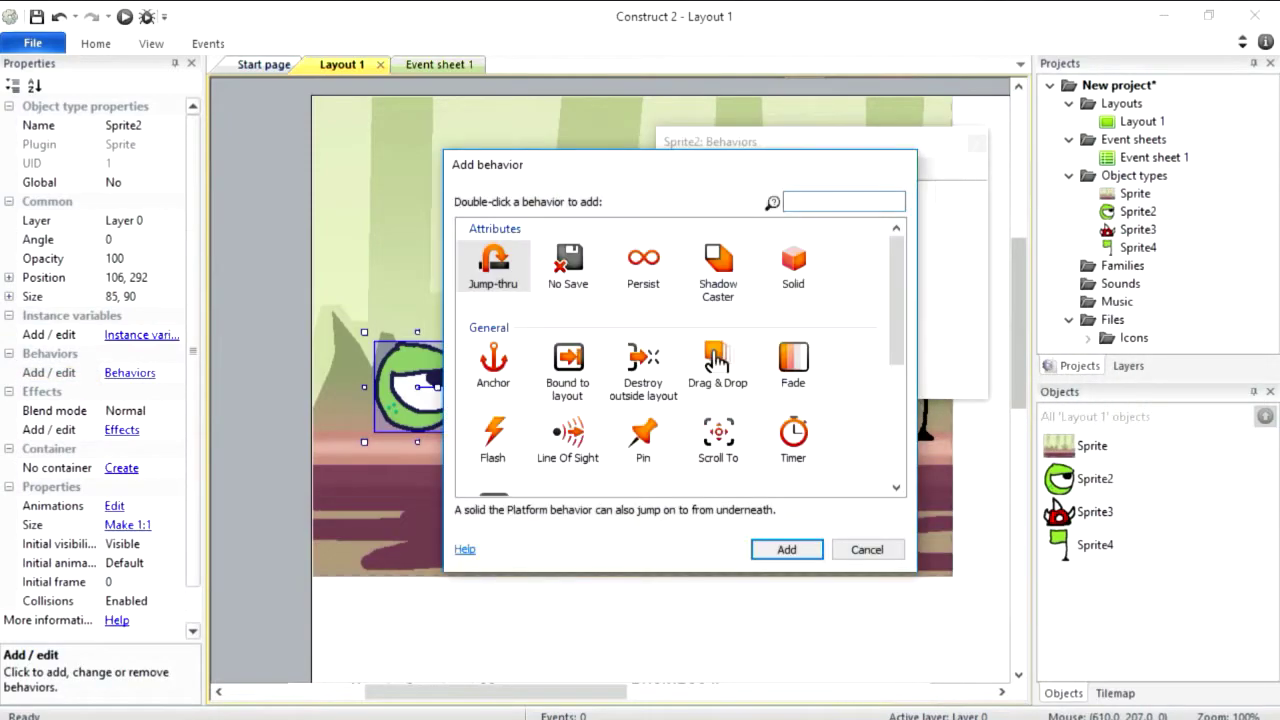
pyautogui.scroll(-3, 791, 234)
pyautogui.scroll(-2, 791, 234)
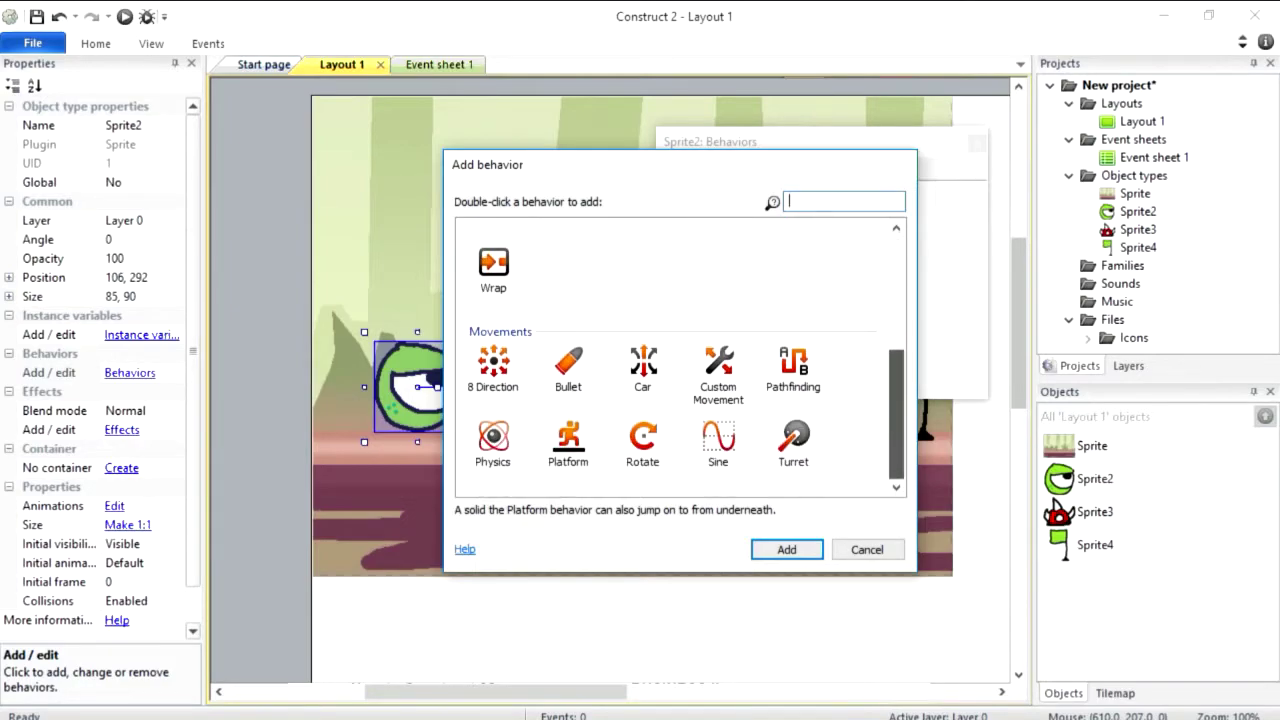
pyautogui.click(568, 440)
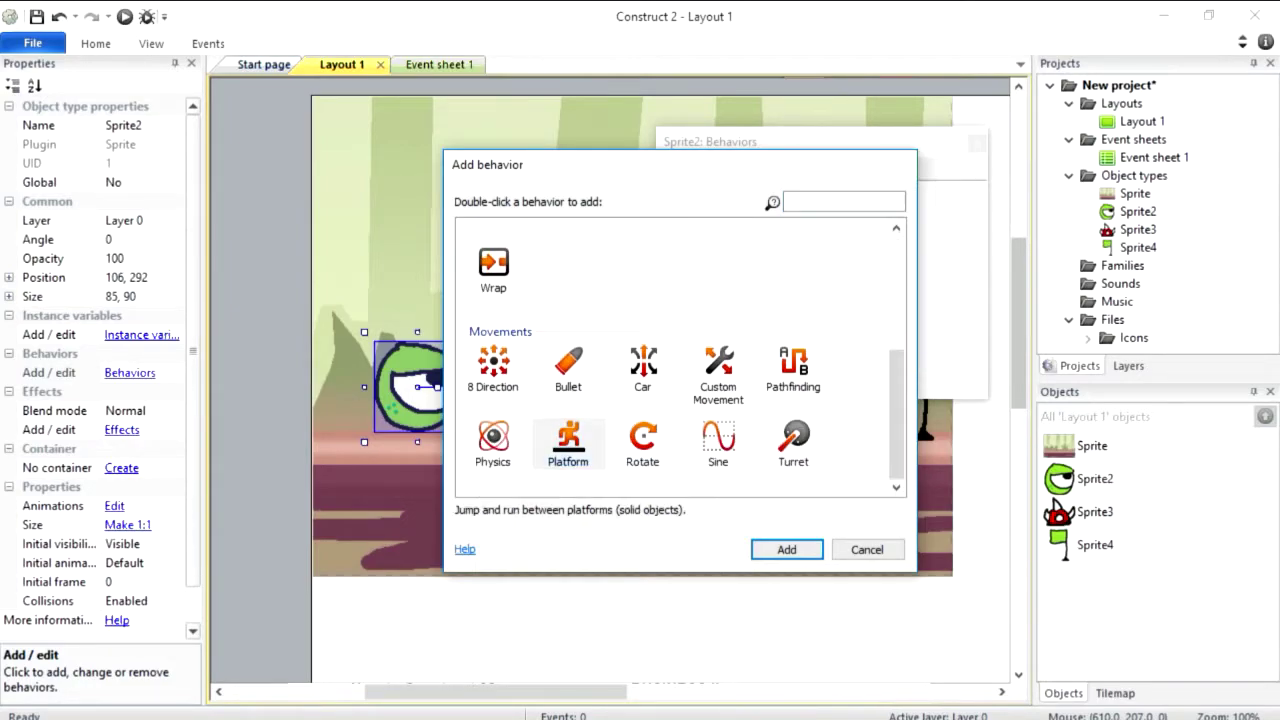
pyautogui.click(787, 549)
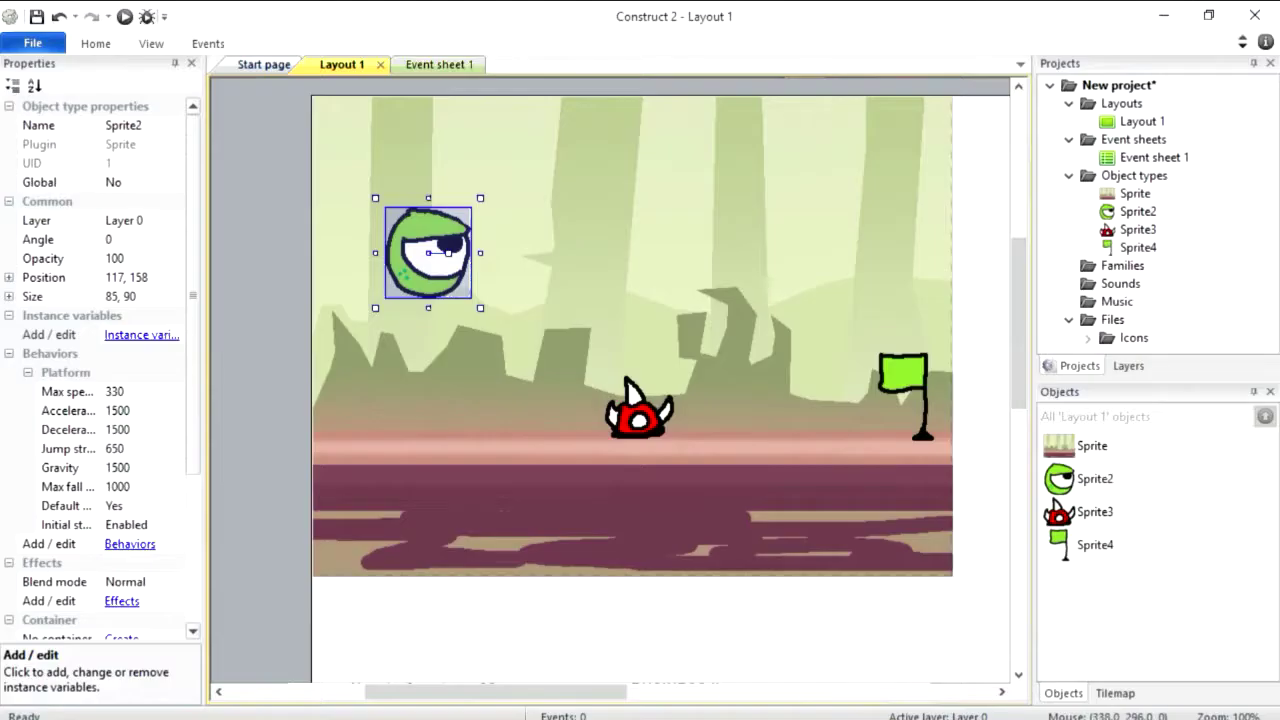
# - Insert a new sprite and resize its canvas height to 50 pixels
pyautogui.rightClick(270, 518)
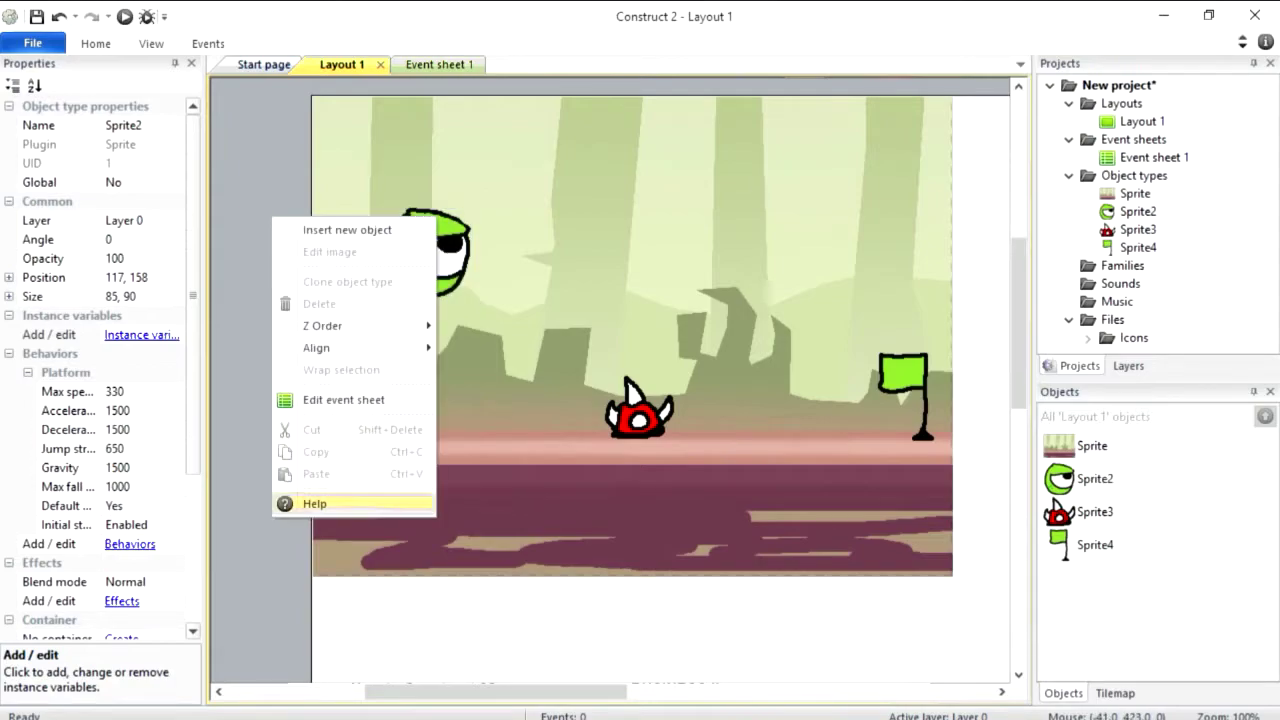
pyautogui.click(320, 227)
pyautogui.doubleClick(737, 415)
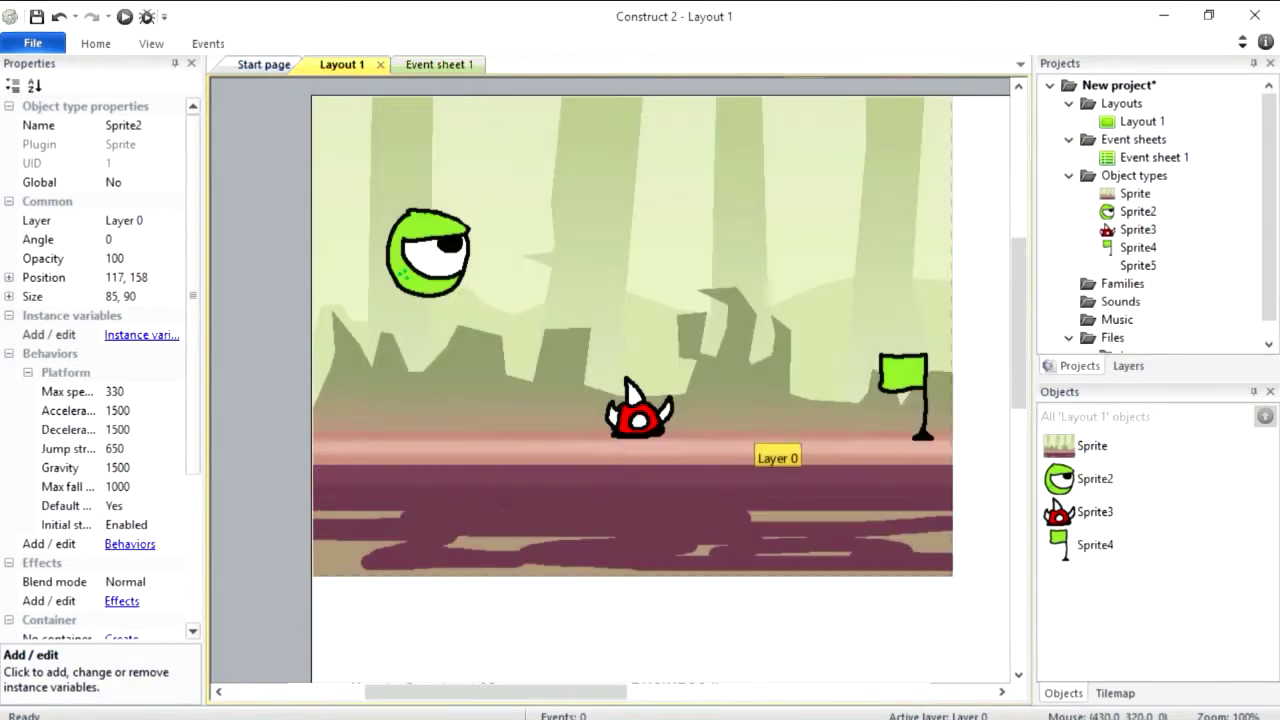
pyautogui.click(450, 445)
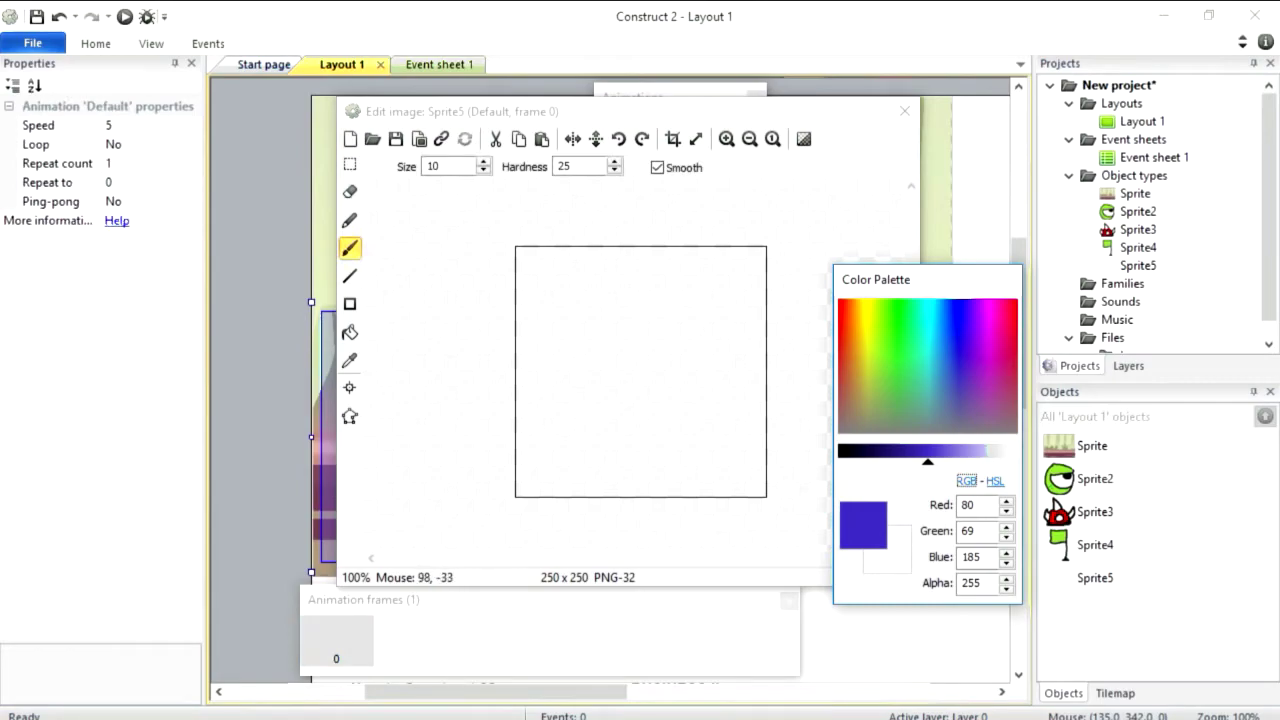
pyautogui.click(696, 138)
pyautogui.press('Tab')
pyautogui.write('50')
pyautogui.click(634, 411)
# - Fill the sprite cyan and stretch the block on the layout
pyautogui.click(929, 310)
pyautogui.click(349, 332)
pyautogui.click(640, 372)
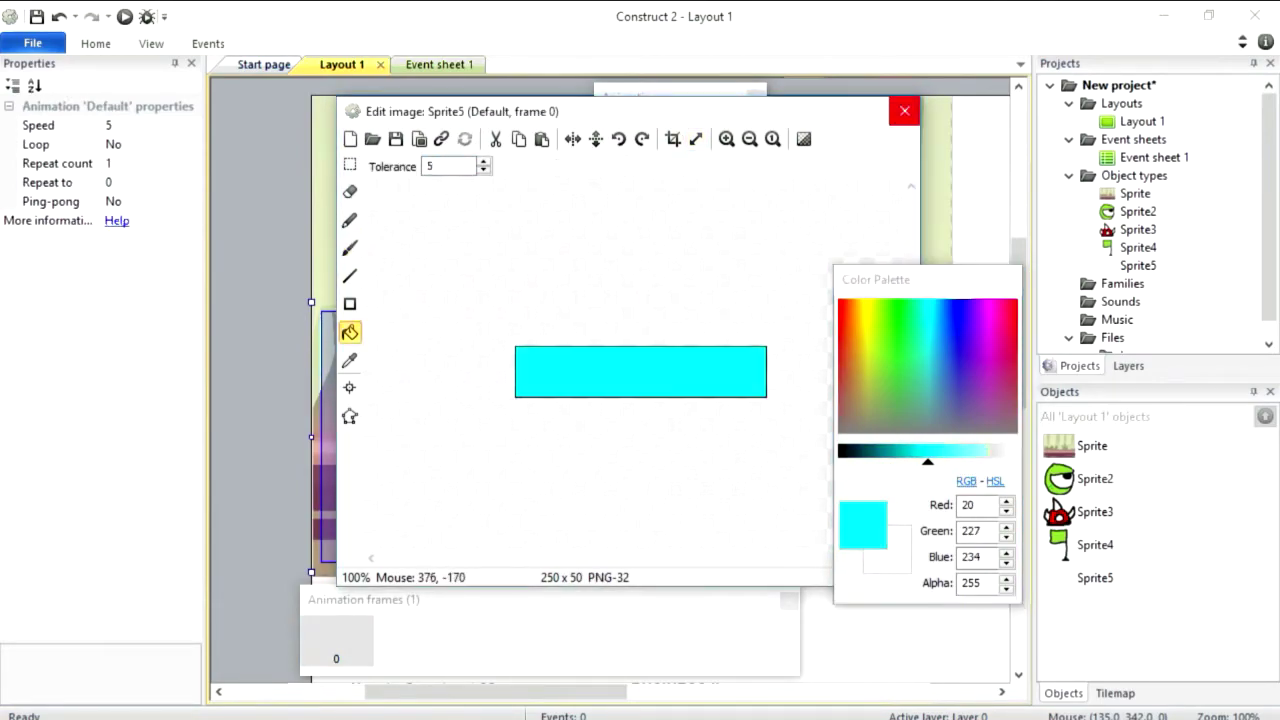
pyautogui.click(904, 110)
pyautogui.moveTo(446, 402); pyautogui.dragTo(446, 460)
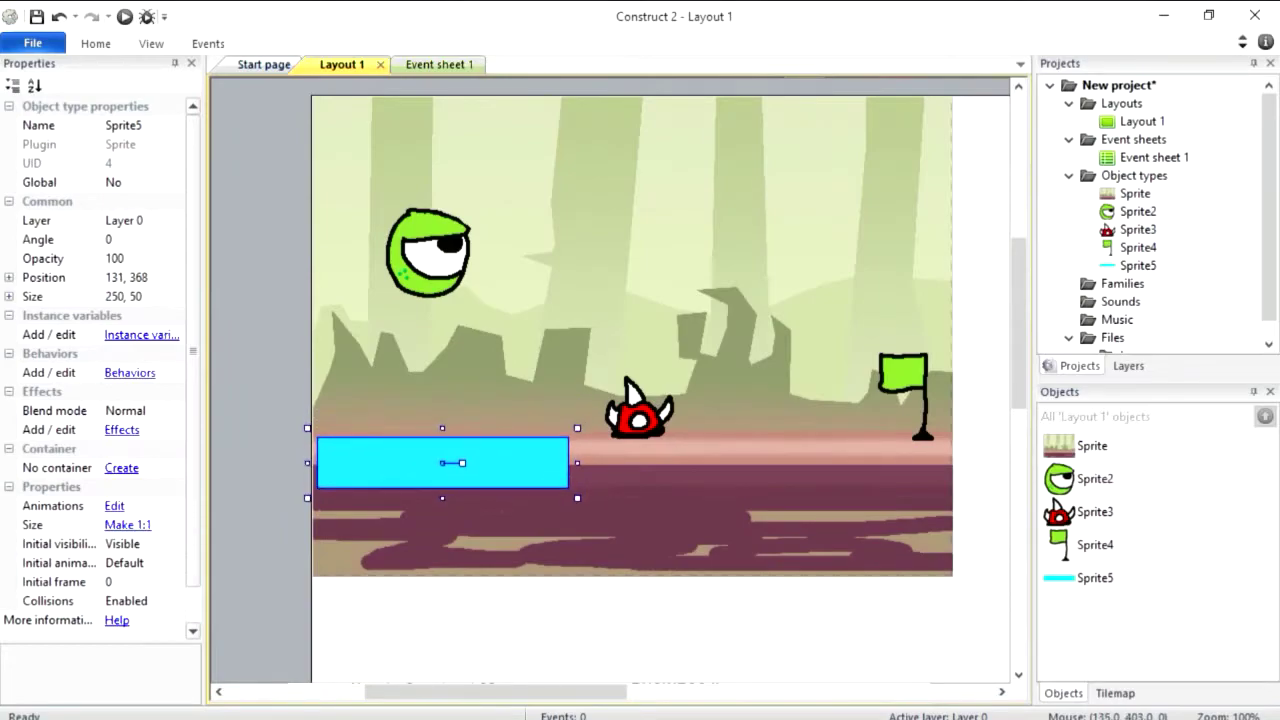
# - Flatten the cyan block into a floor strip and add a cyan wall copy at the left edge
pyautogui.moveTo(581, 468)
pyautogui.mouseDown()
pyautogui.moveTo(962, 468)
pyautogui.moveTo(971, 489)
pyautogui.moveTo(968, 479)
pyautogui.mouseUp()
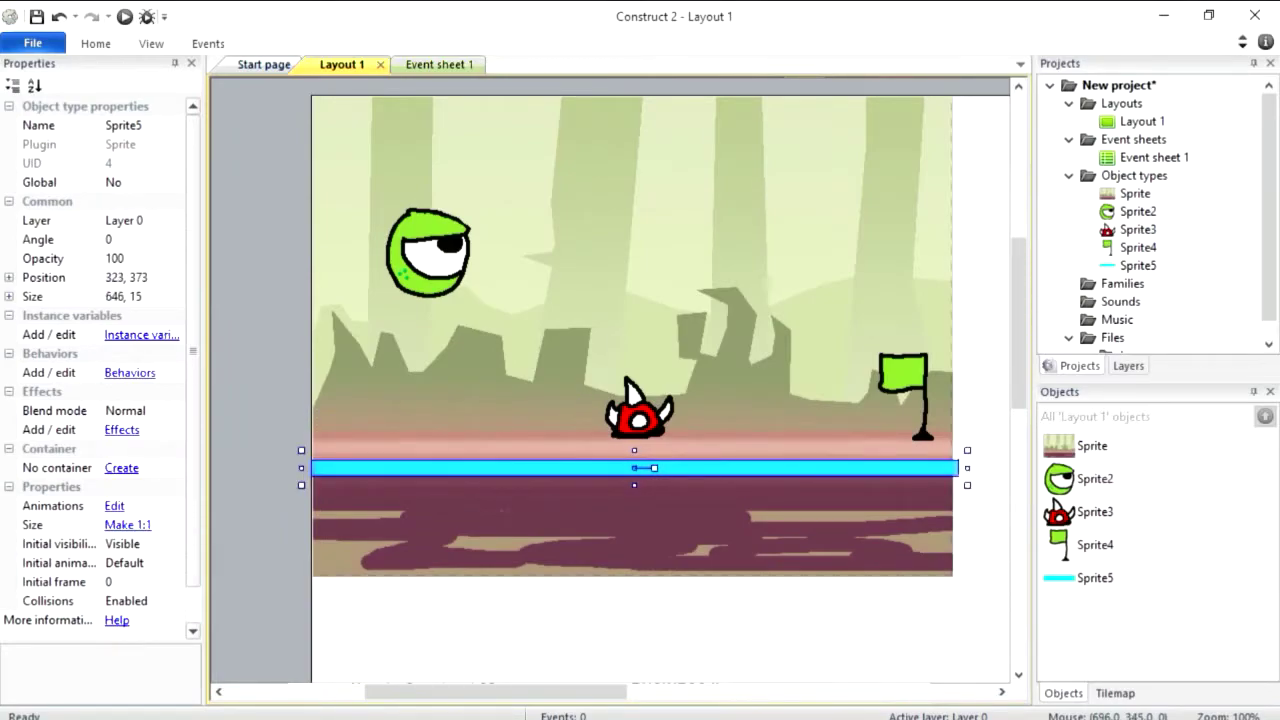
pyautogui.moveTo(1138, 265)
pyautogui.mouseDown()
pyautogui.moveTo(728, 354)
pyautogui.moveTo(507, 321)
pyautogui.moveTo(363, 90)
pyautogui.mouseUp()
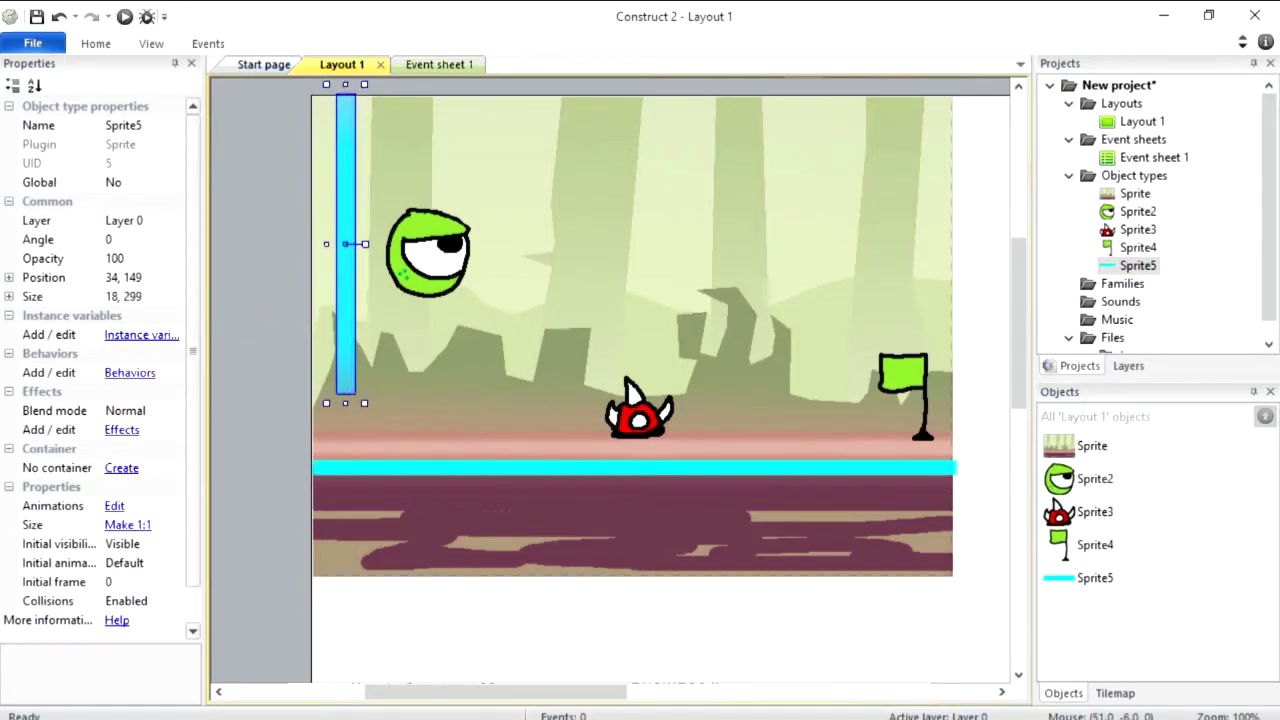
pyautogui.moveTo(345, 408)
pyautogui.mouseDown()
pyautogui.moveTo(341, 470)
pyautogui.moveTo(333, 432)
pyautogui.moveTo(307, 430)
pyautogui.mouseUp()
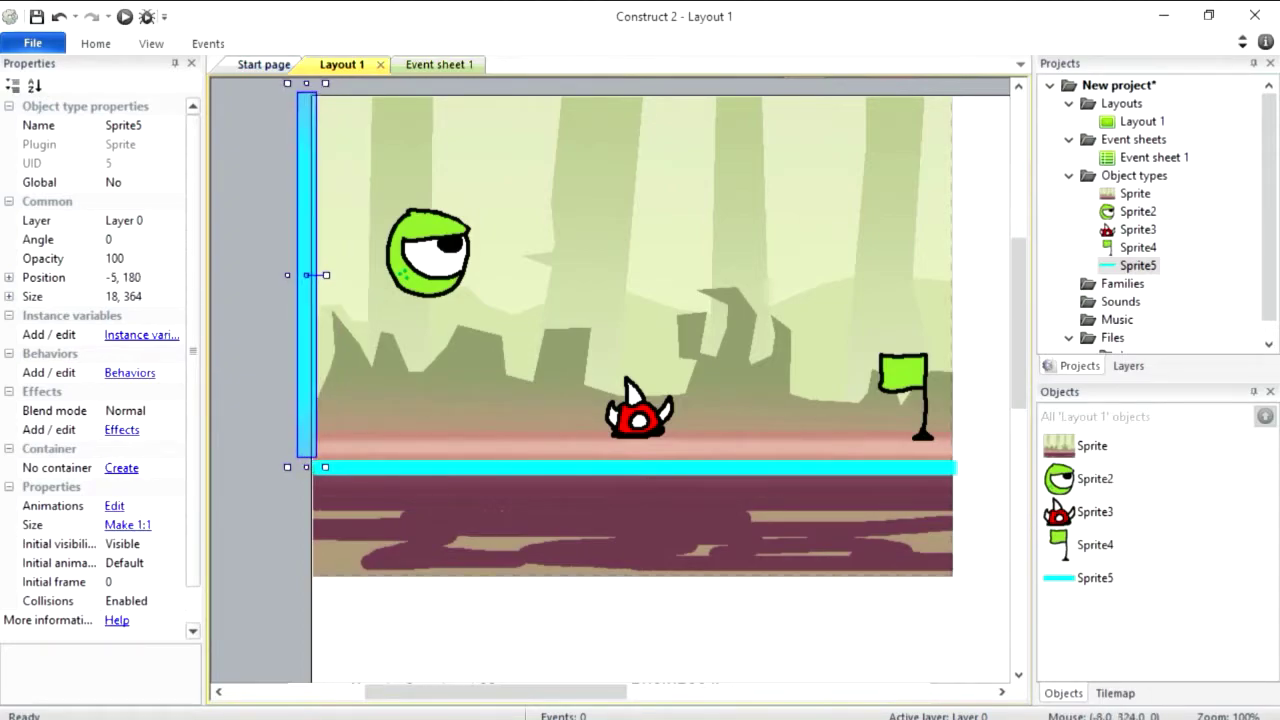
pyautogui.keyDown('ctrl'); pyautogui.click(351, 469); pyautogui.keyUp('ctrl')
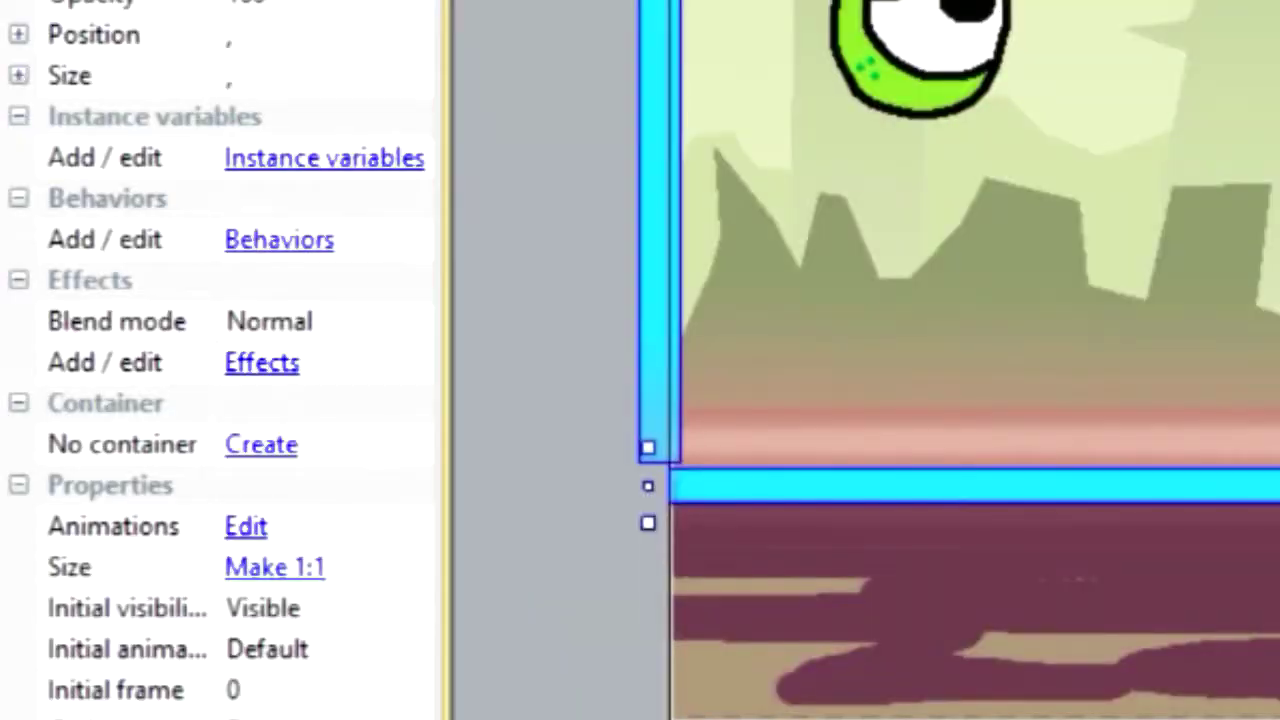
pyautogui.click(279, 240)
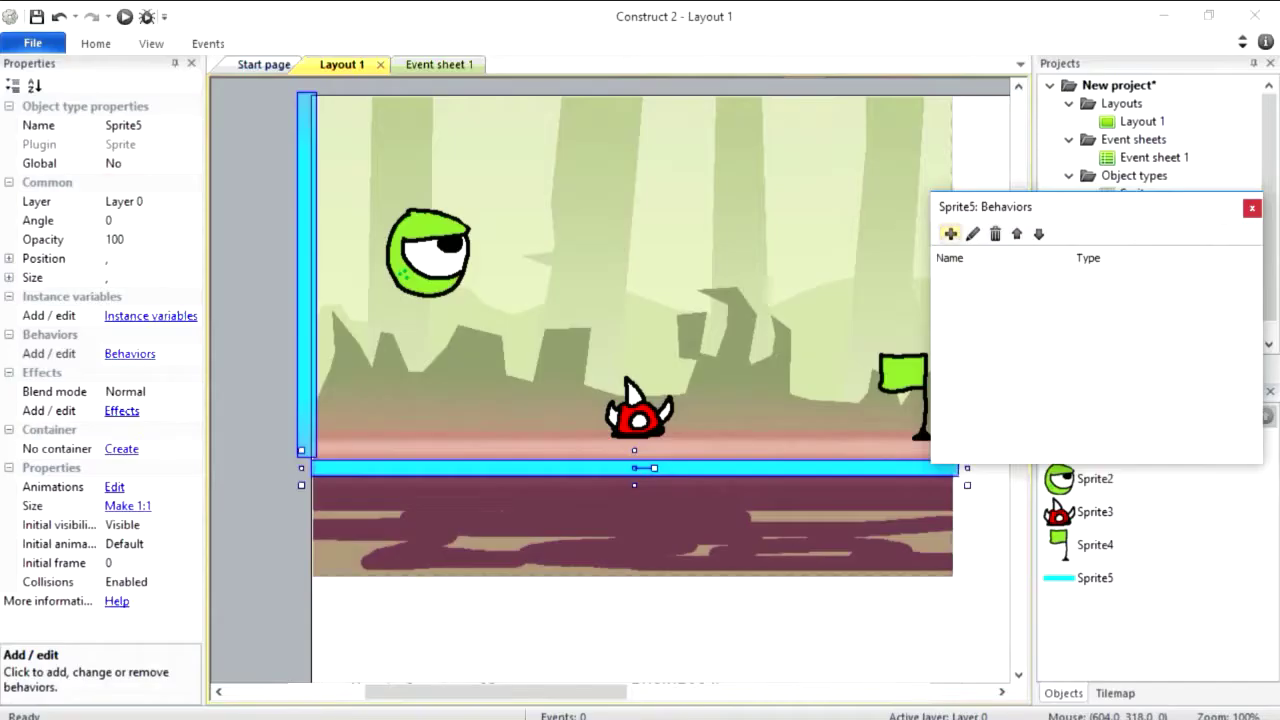
# - Give both cyan bars the Solid behavior
pyautogui.click(950, 233)
pyautogui.click(793, 262)
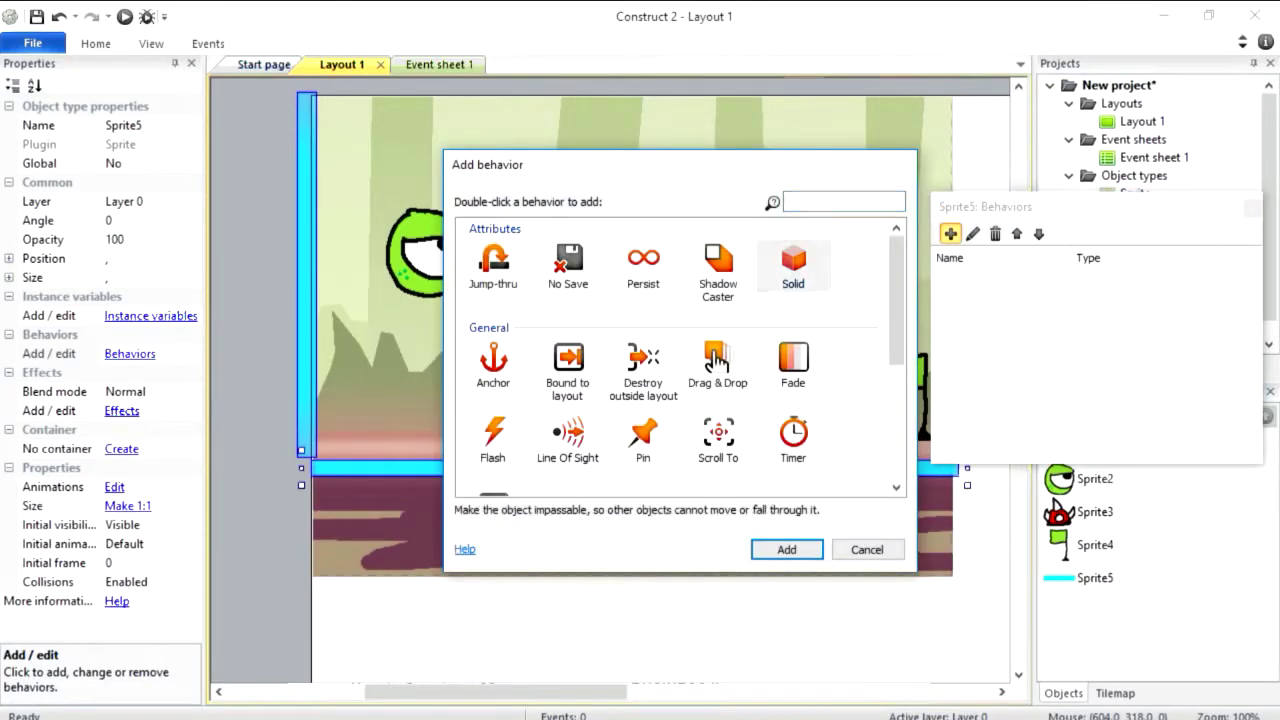
pyautogui.click(790, 549)
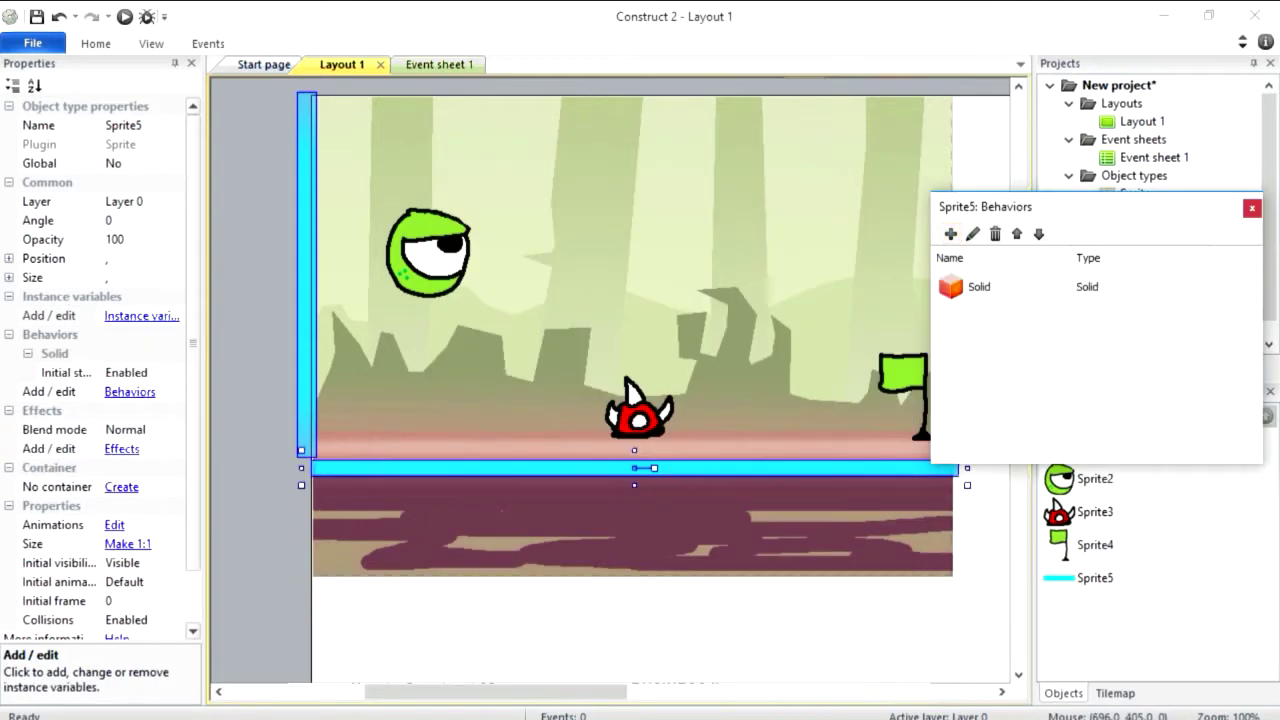
pyautogui.press('Escape')
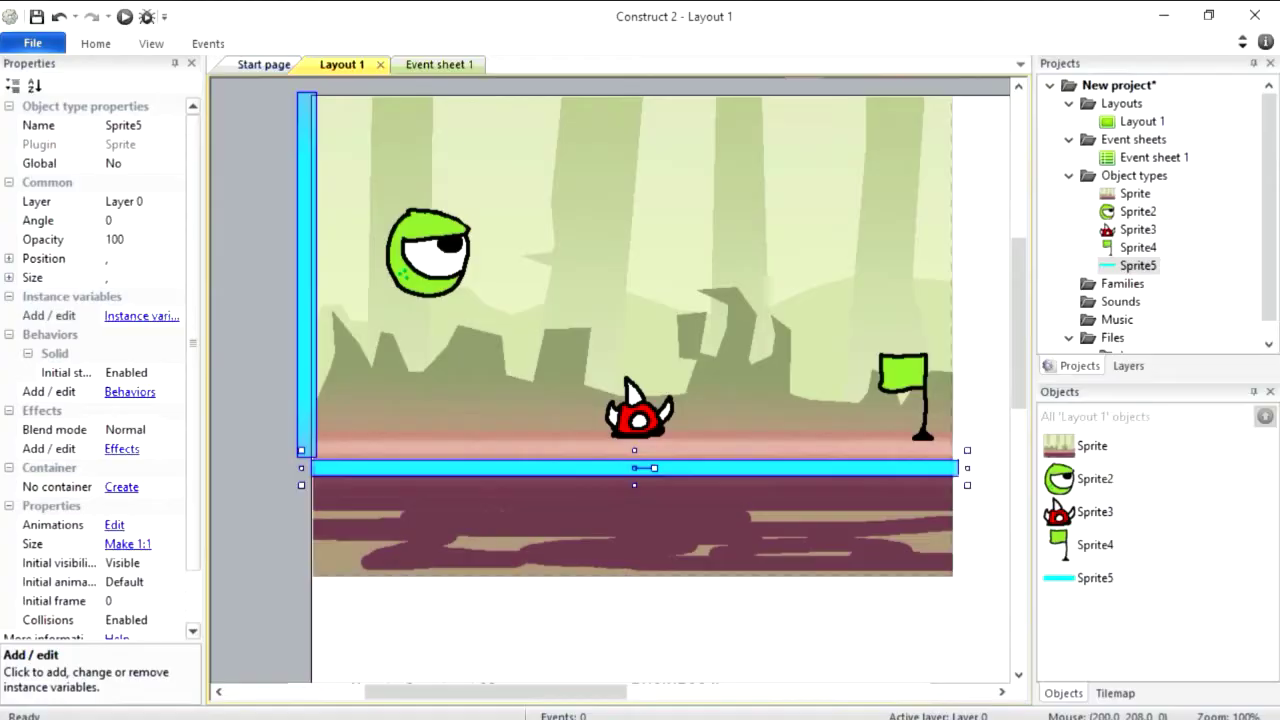
# - Preview the level with F5, walk the player left and right, then nudge the floor up
pyautogui.press('F5')
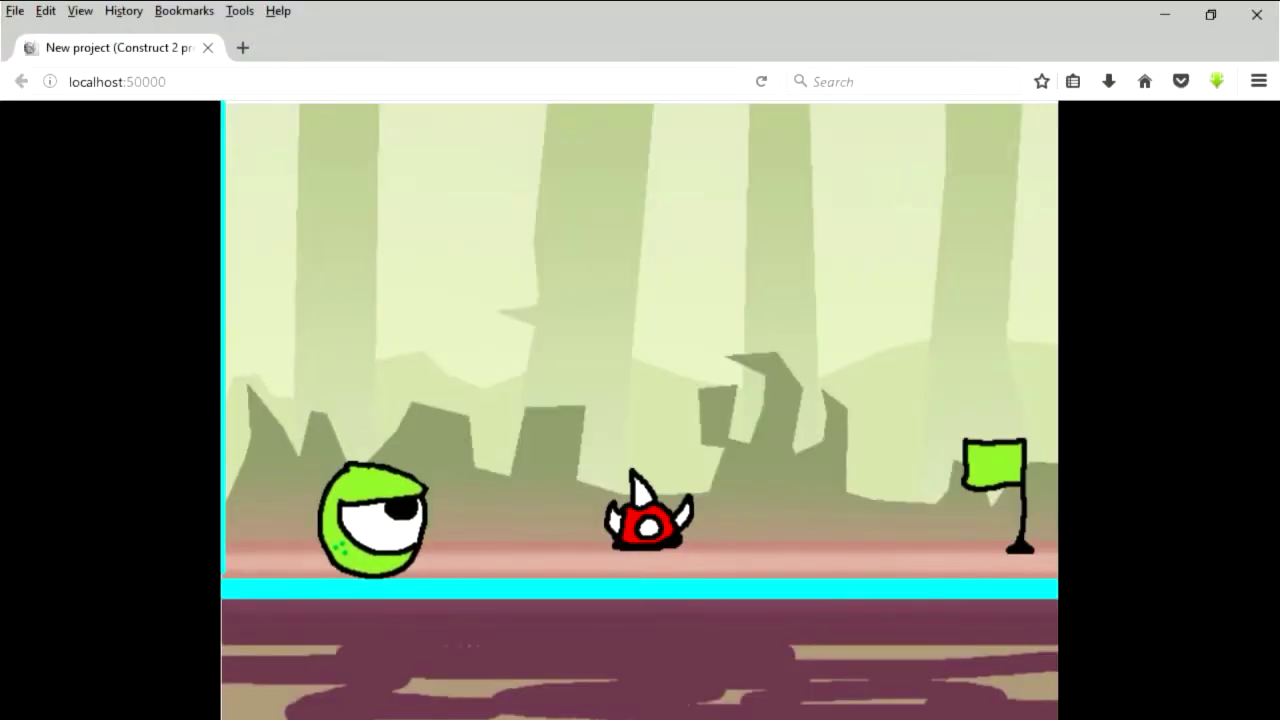
pyautogui.press('Right')
pyautogui.press('Left')
pyautogui.press('Right')
pyautogui.press('Left')
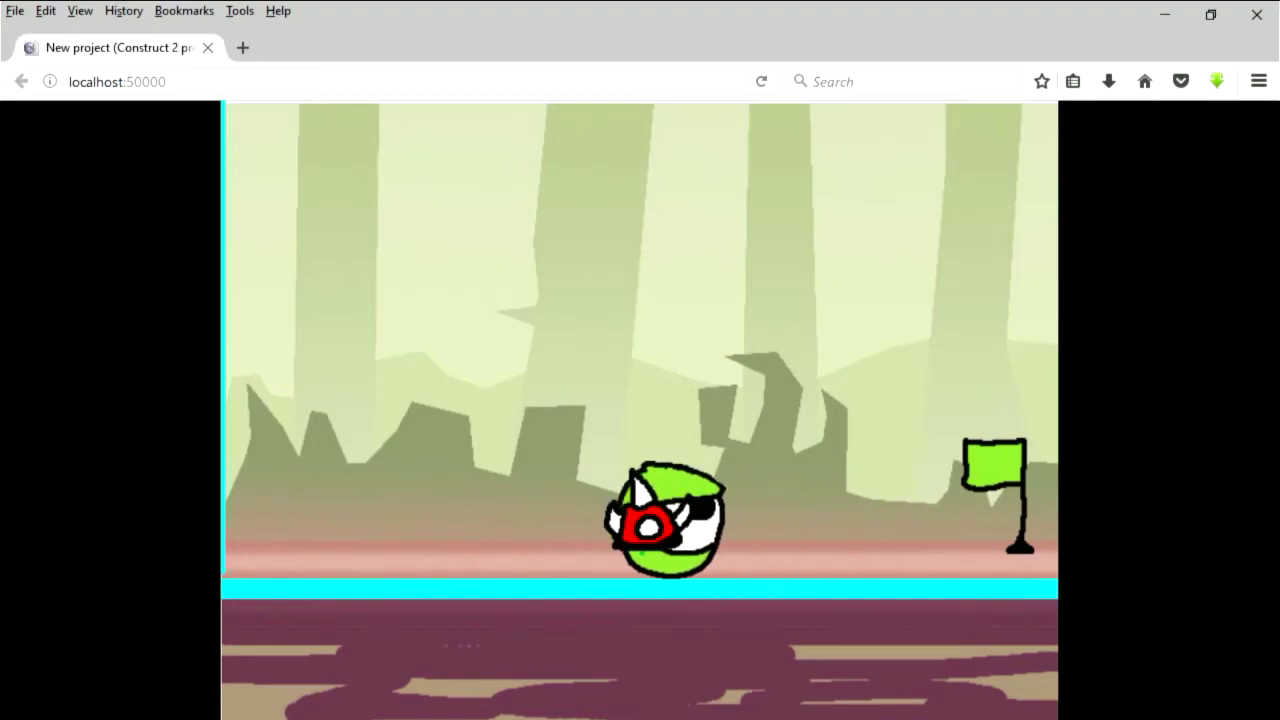
pyautogui.hotkey('alt', 'Tab')
pyautogui.press('Up')
pyautogui.press('Up')
pyautogui.press('Up')
# - Raise the floor strip and set the floor and wall Initial visibility to Invisible
pyautogui.press('Up')
pyautogui.press('Up')
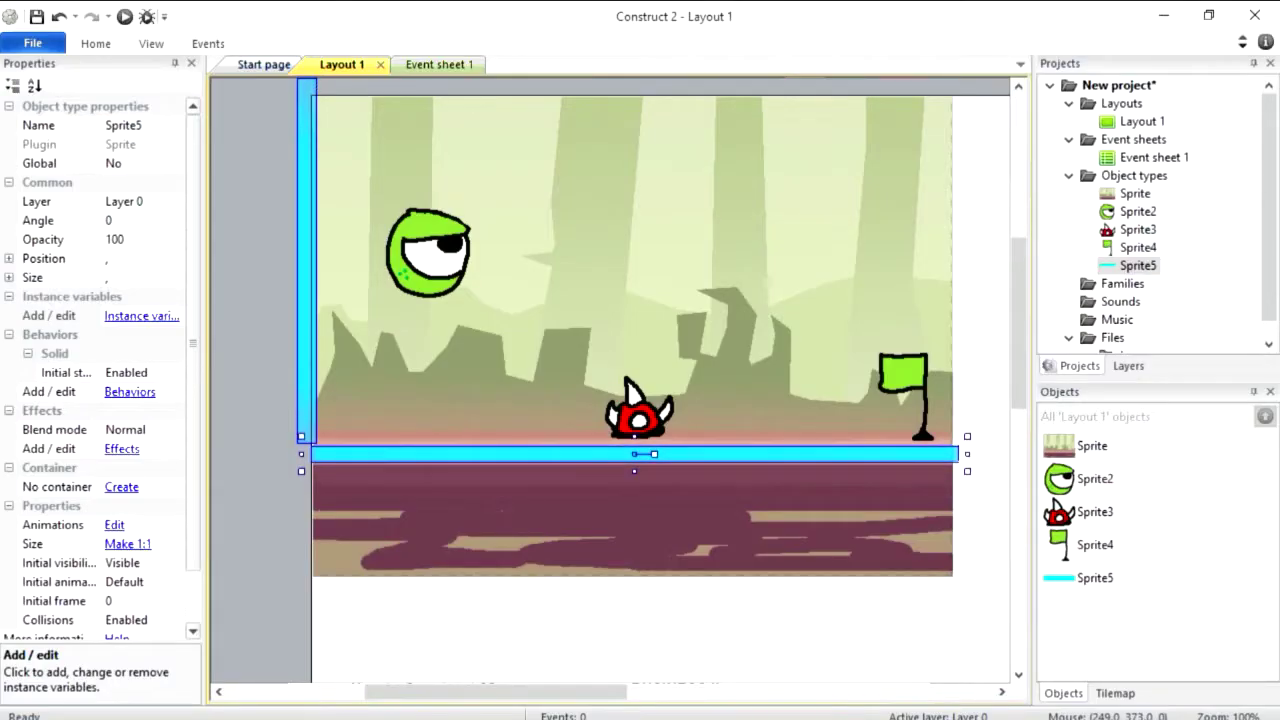
pyautogui.press('Up')
pyautogui.press('Up')
pyautogui.press('Up')
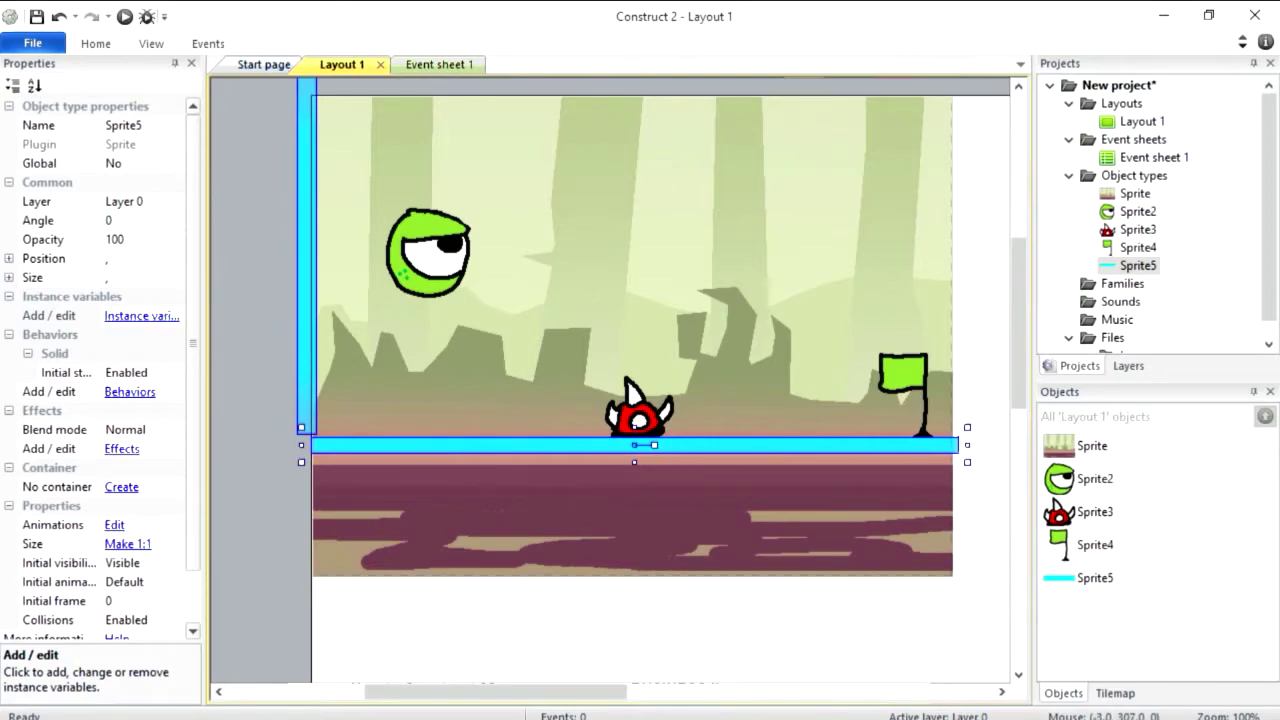
pyautogui.keyDown('ctrl'); pyautogui.click(305, 402); pyautogui.keyUp('ctrl')
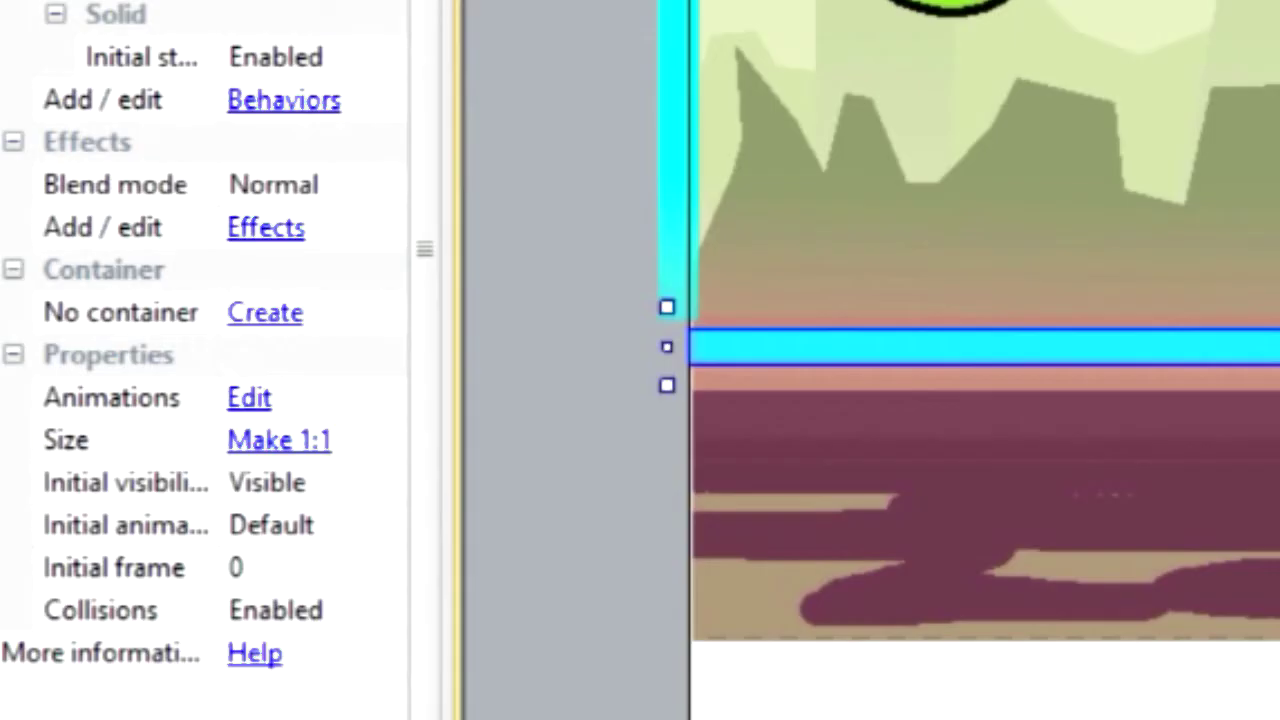
pyautogui.click(173, 581)
pyautogui.press('Down')
pyautogui.press('Return')
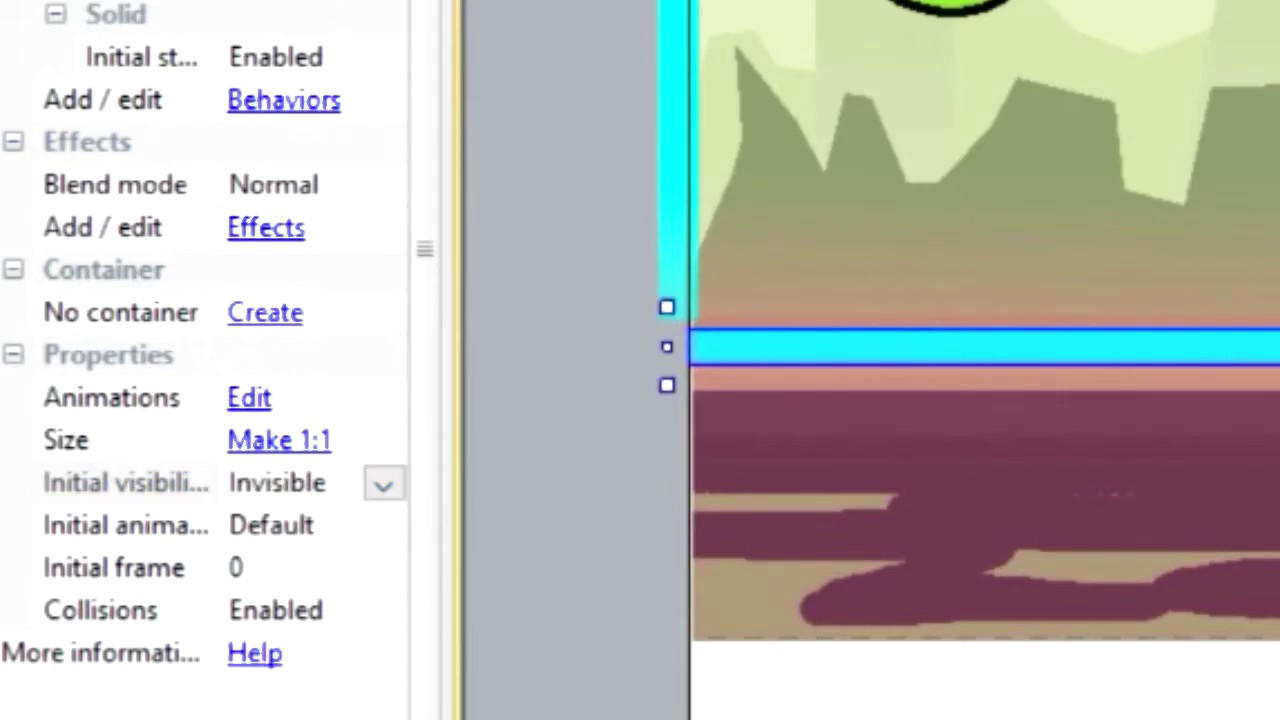
pyautogui.click(173, 505)
pyautogui.click(130, 539)
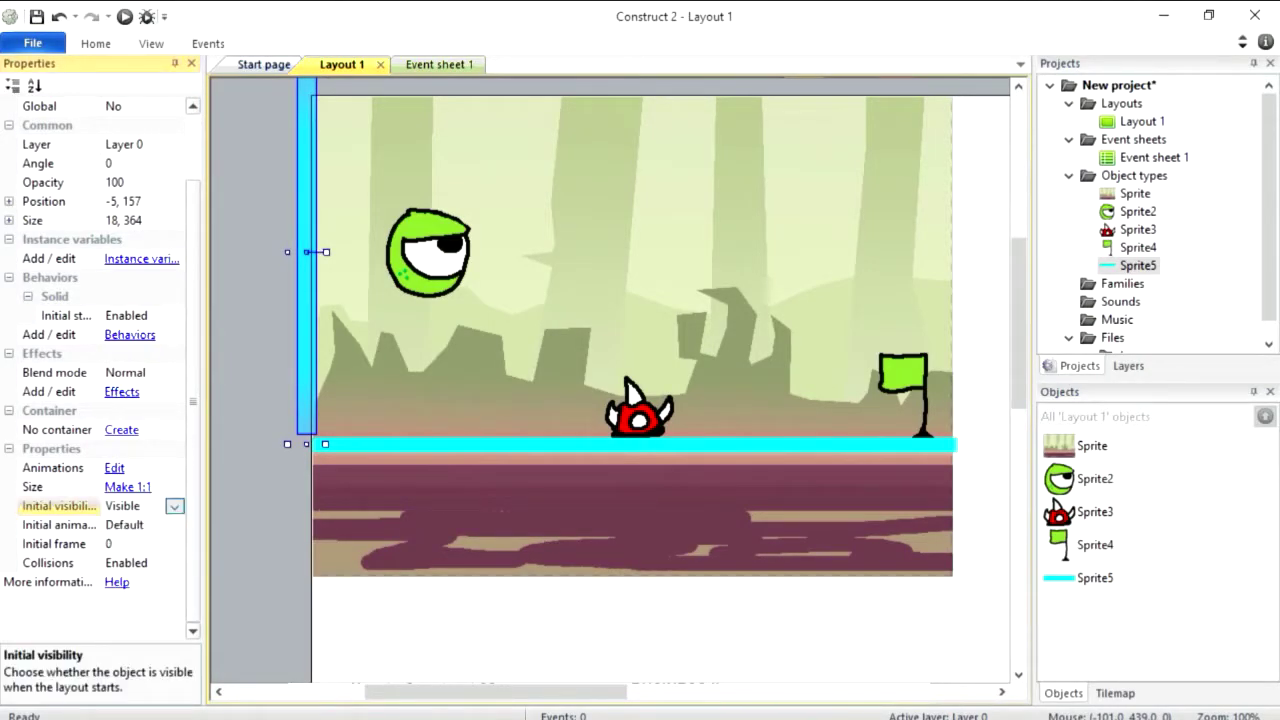
pyautogui.press('F5')
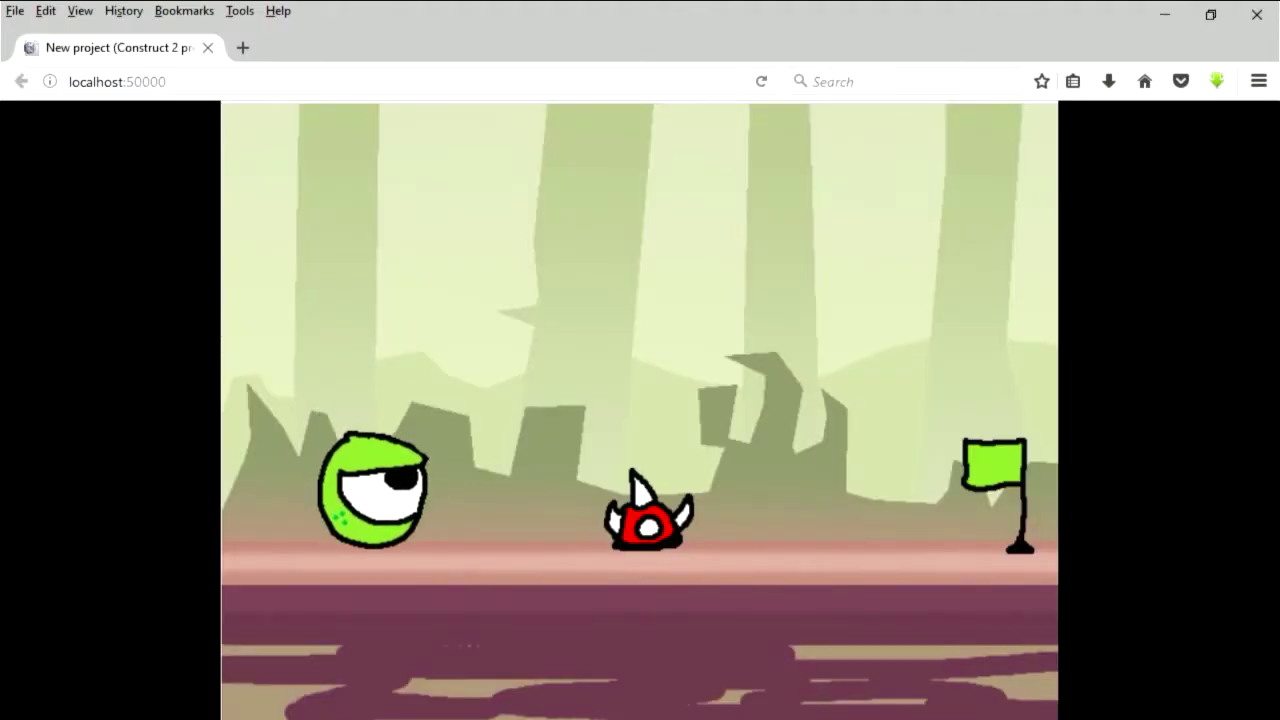
# - Walk the green monster left and right and jump it over the red spike
pyautogui.press('Right')
pyautogui.press('Left')
pyautogui.press('Right')
pyautogui.press('Left')
pyautogui.press('Right')
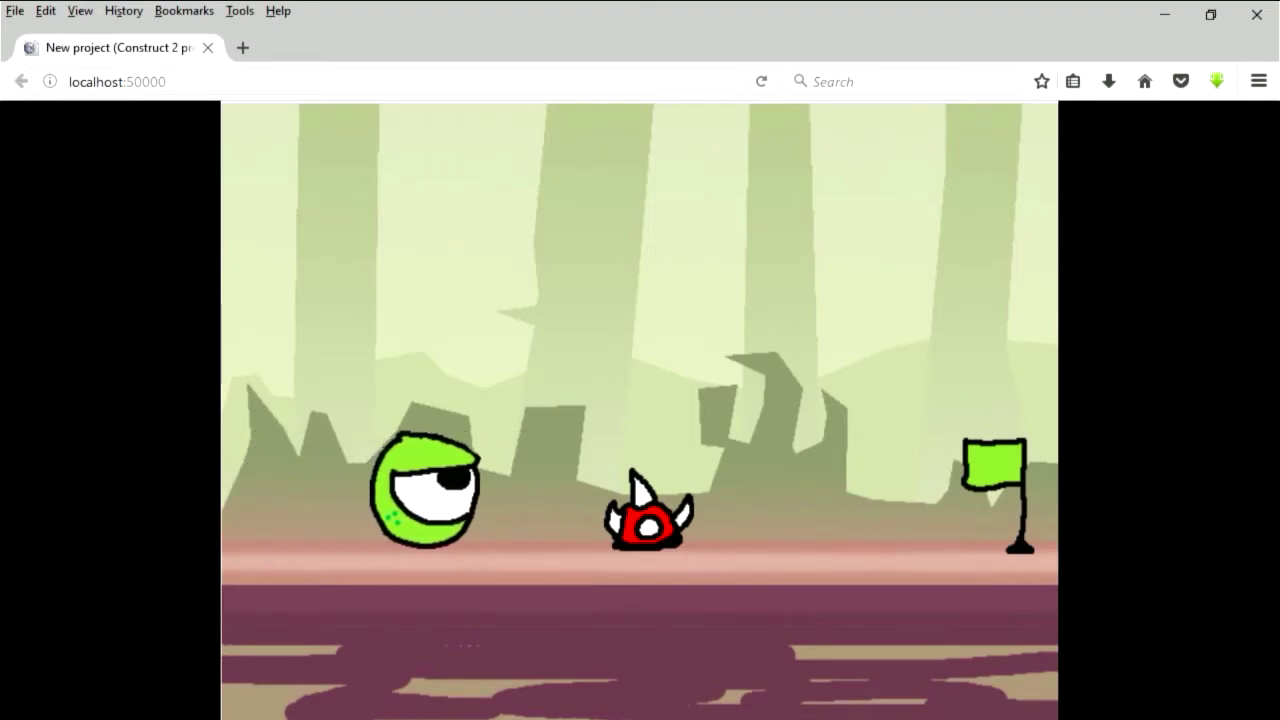
pyautogui.press('Up')
pyautogui.press('Left')
pyautogui.press('Up')
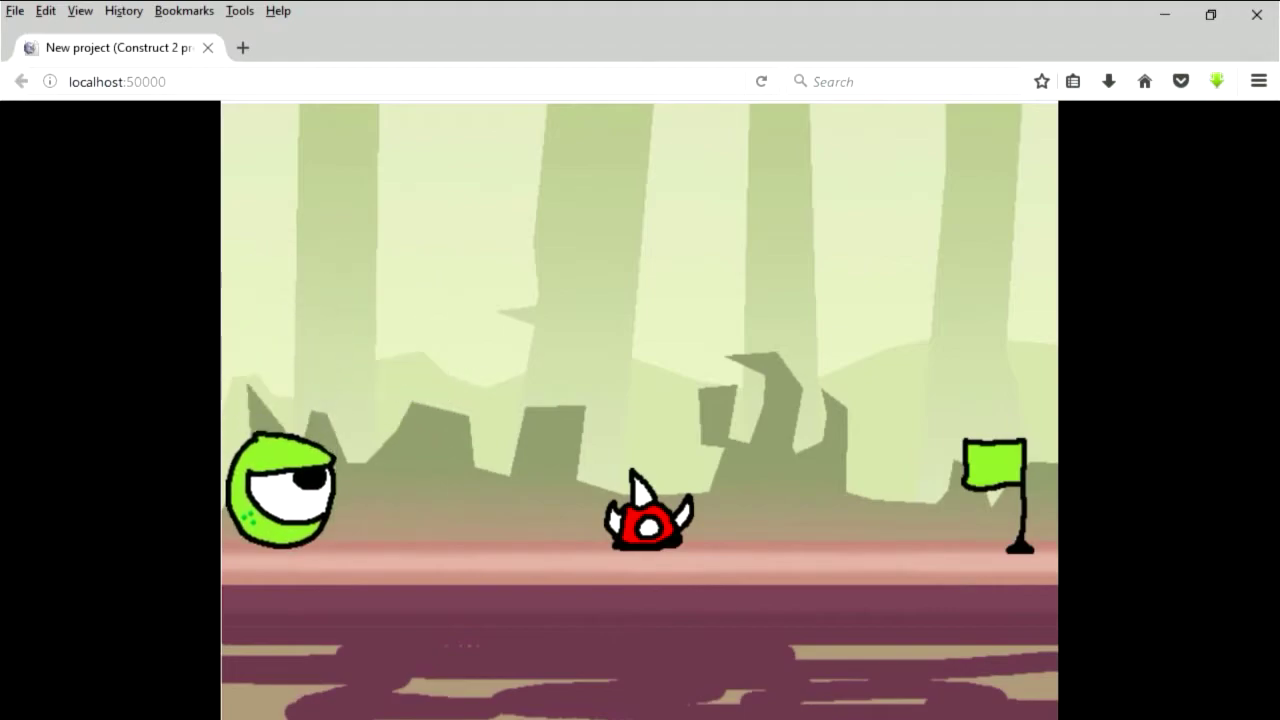
pyautogui.press('Right')
pyautogui.press('Up')
pyautogui.press('Up')
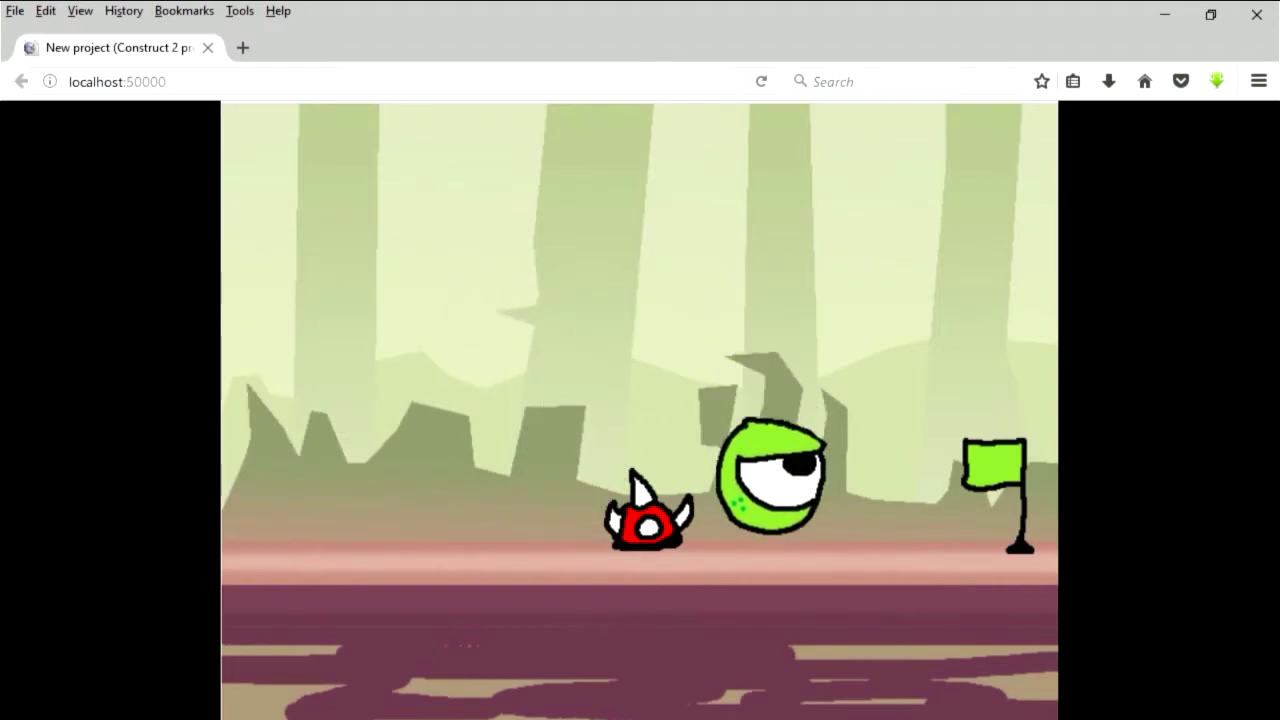
pyautogui.hotkey('alt', 'Tab')
pyautogui.click(649, 120)
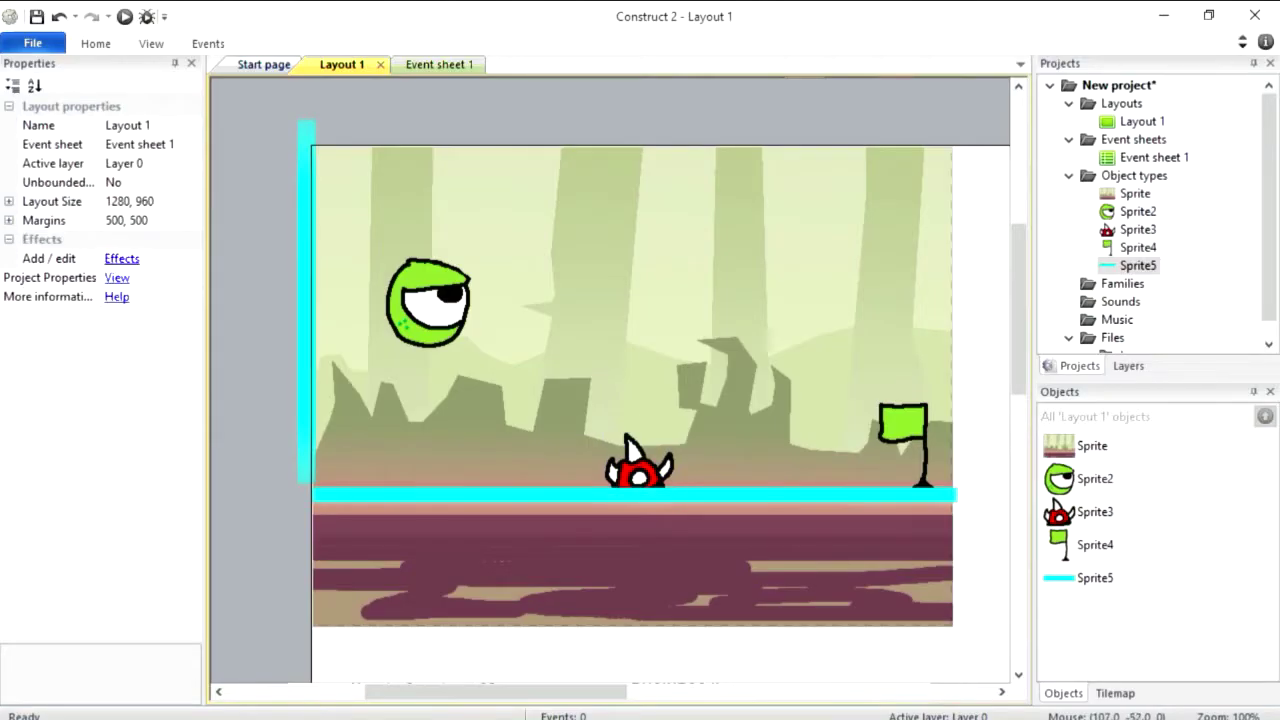
# - Add a Sprite2 'On collision with another object' event targeting Sprite3 in Event sheet 1
pyautogui.click(440, 64)
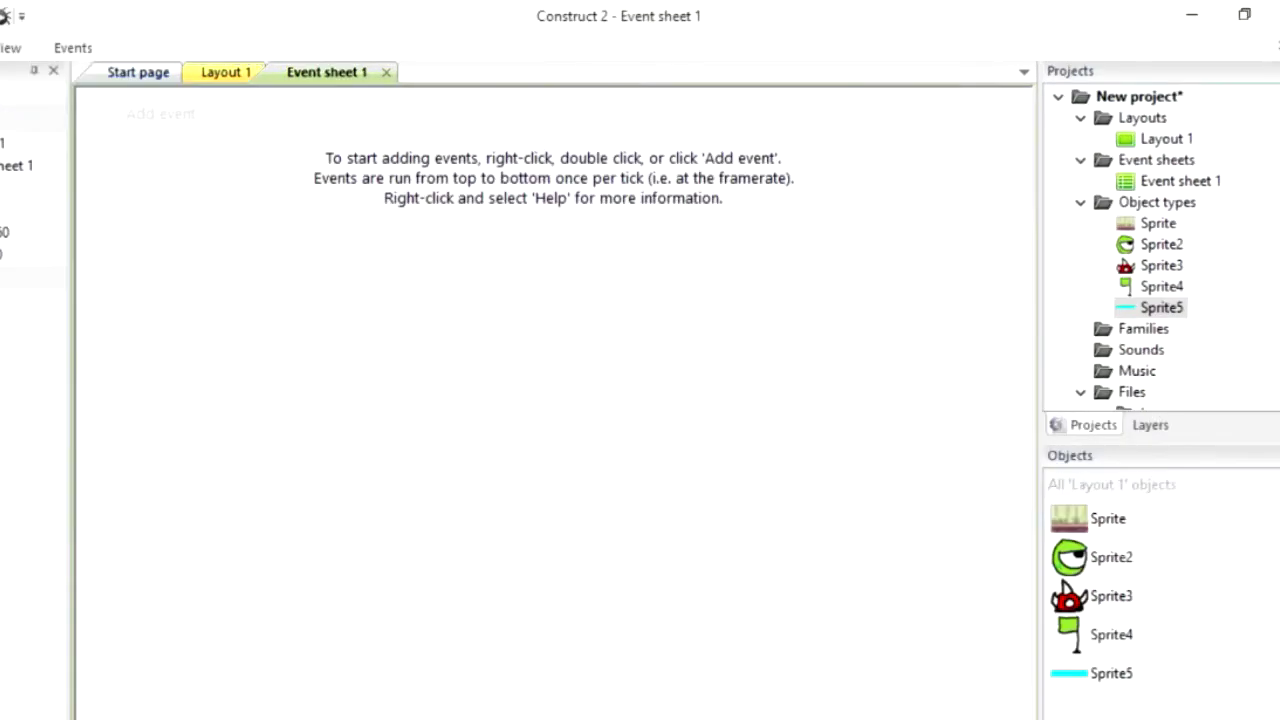
pyautogui.click(283, 100)
pyautogui.doubleClick(590, 210)
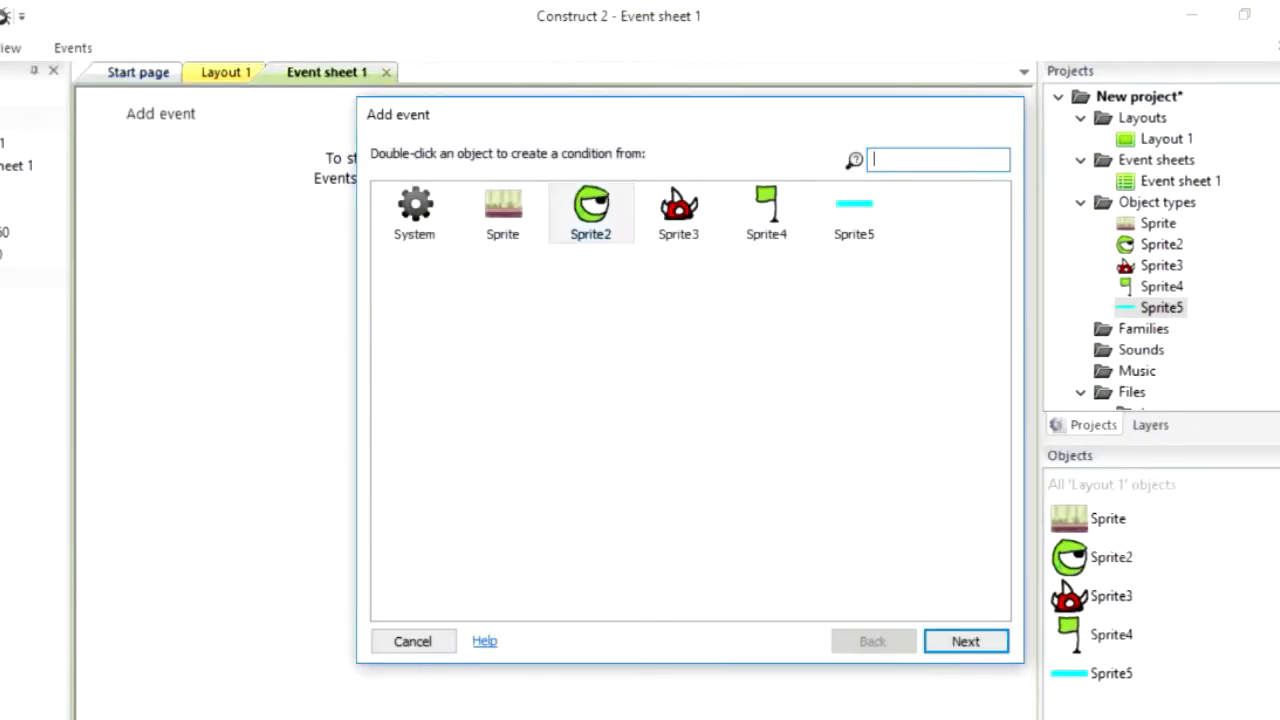
pyautogui.scroll(-3, 690, 400)
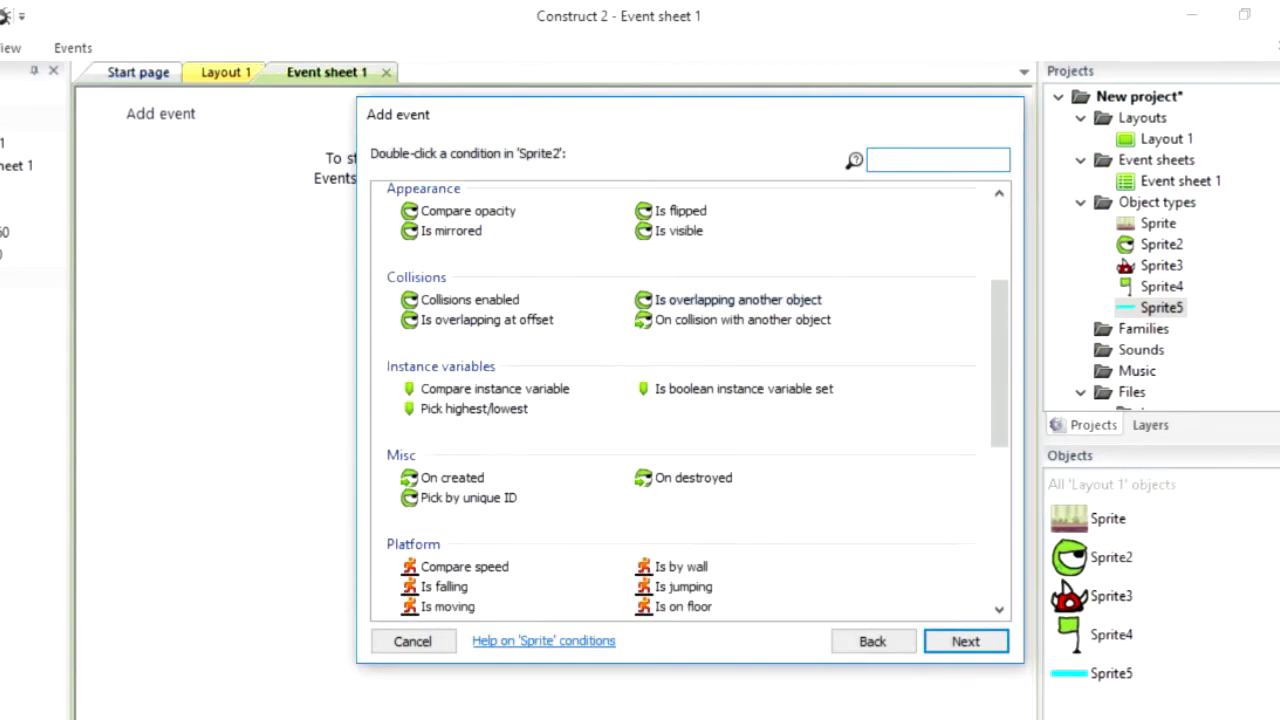
pyautogui.click(742, 319)
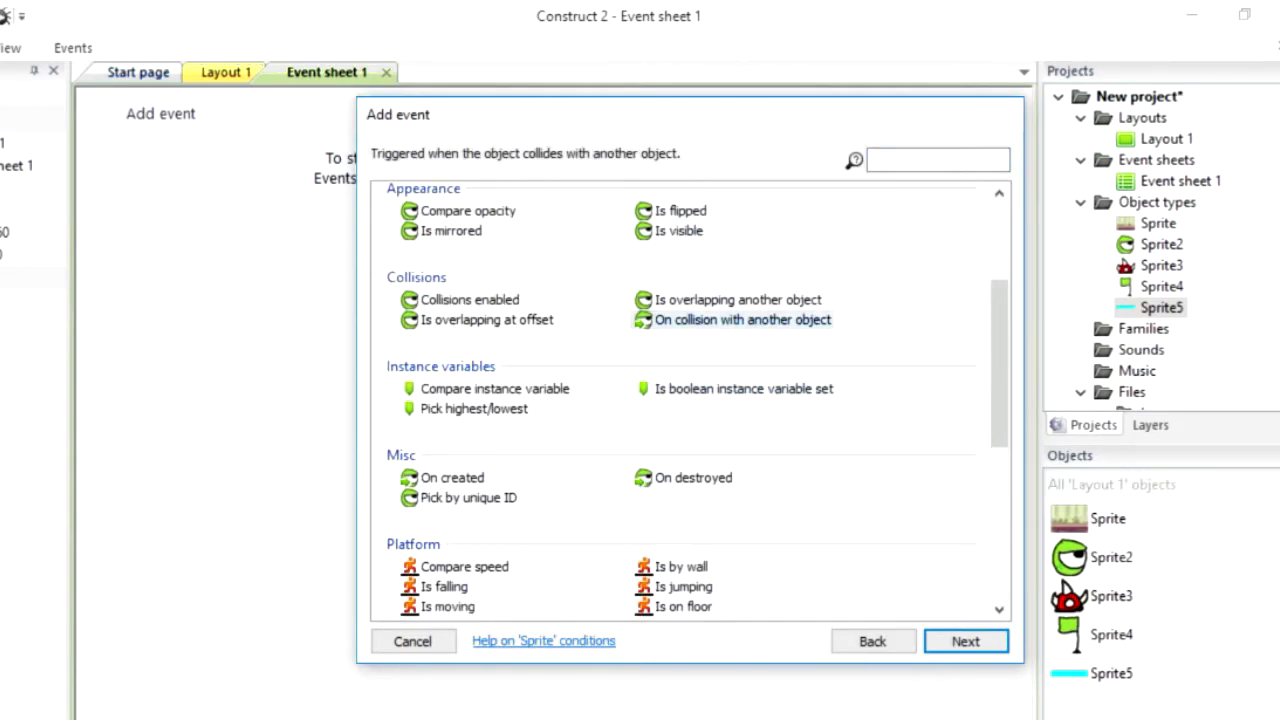
pyautogui.click(965, 641)
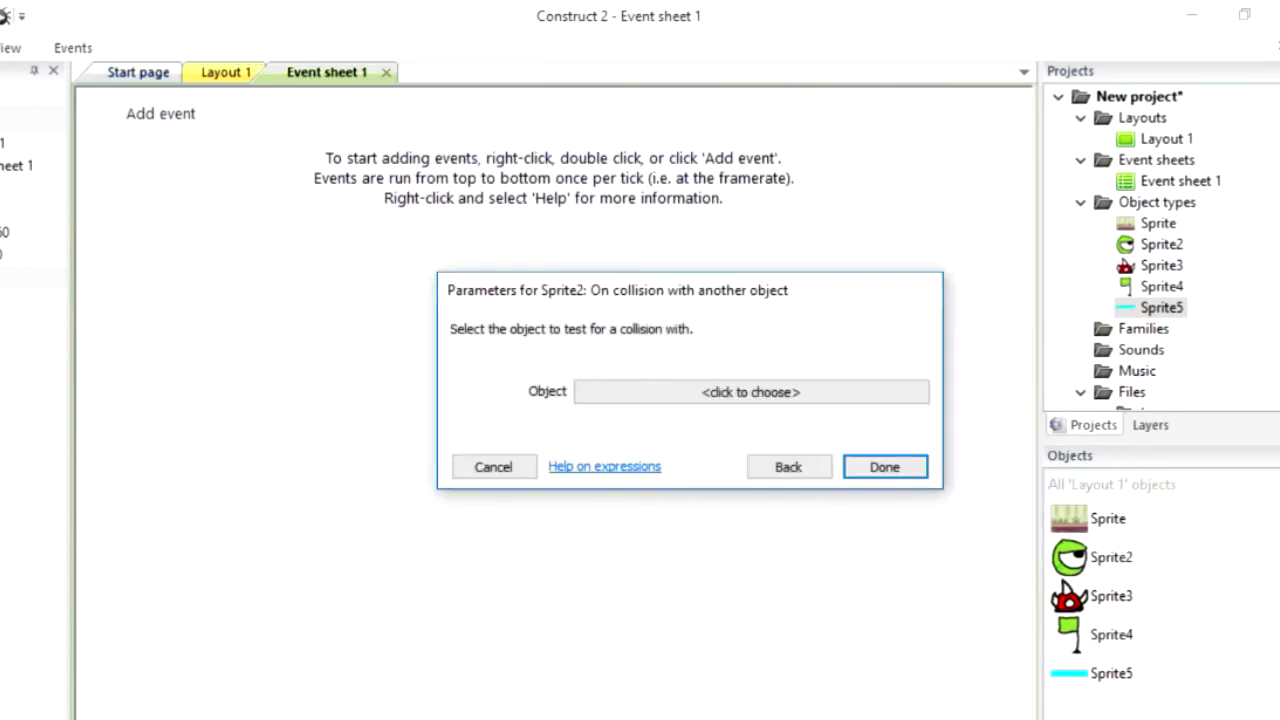
pyautogui.click(751, 391)
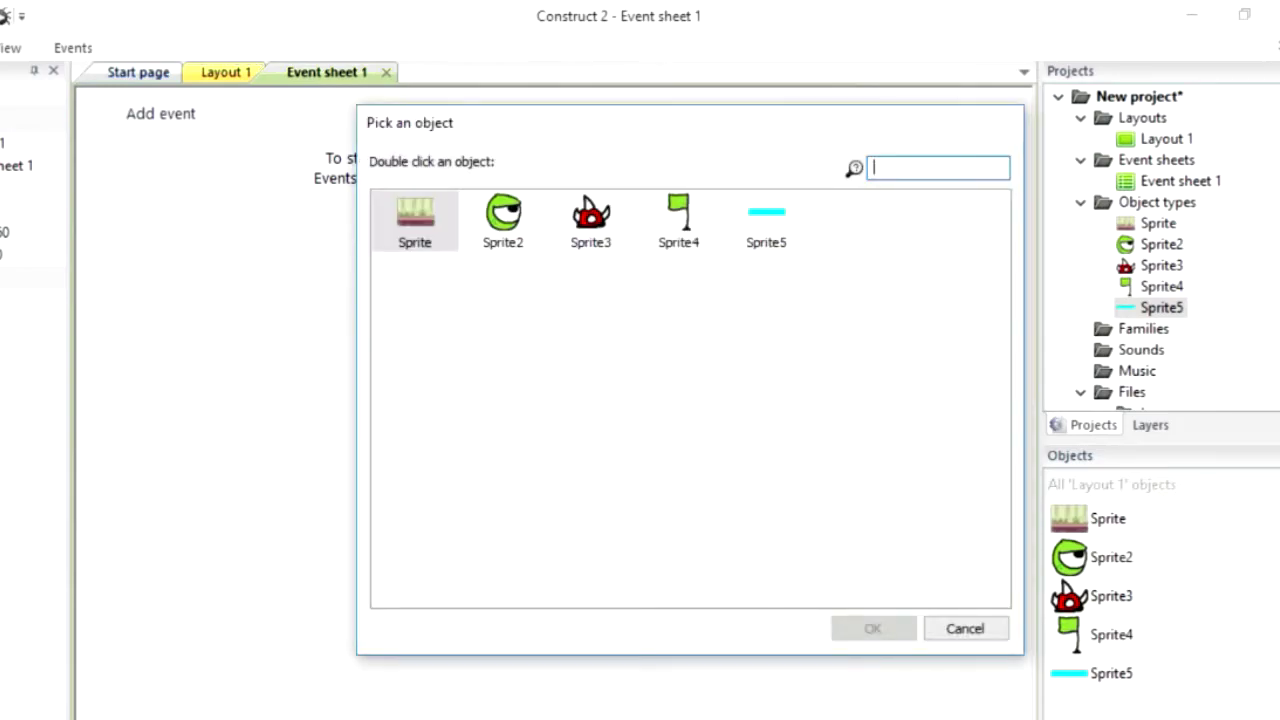
pyautogui.click(590, 218)
pyautogui.click(872, 628)
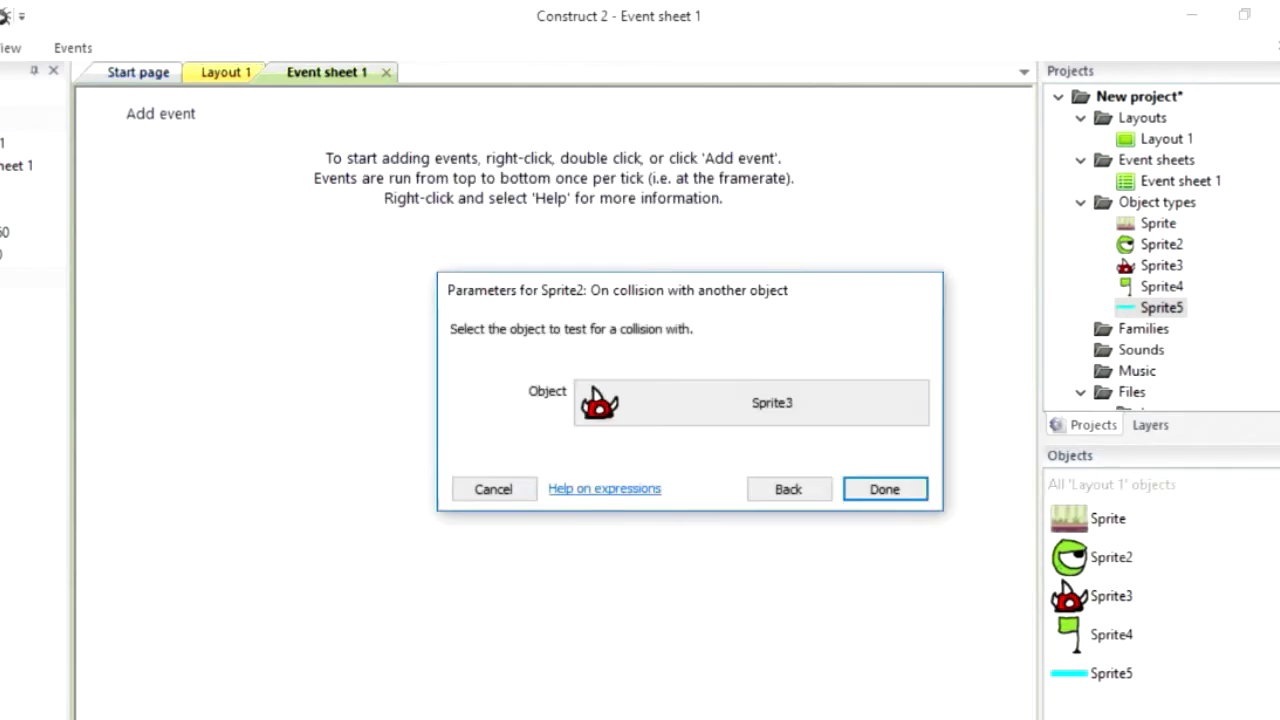
pyautogui.click(885, 489)
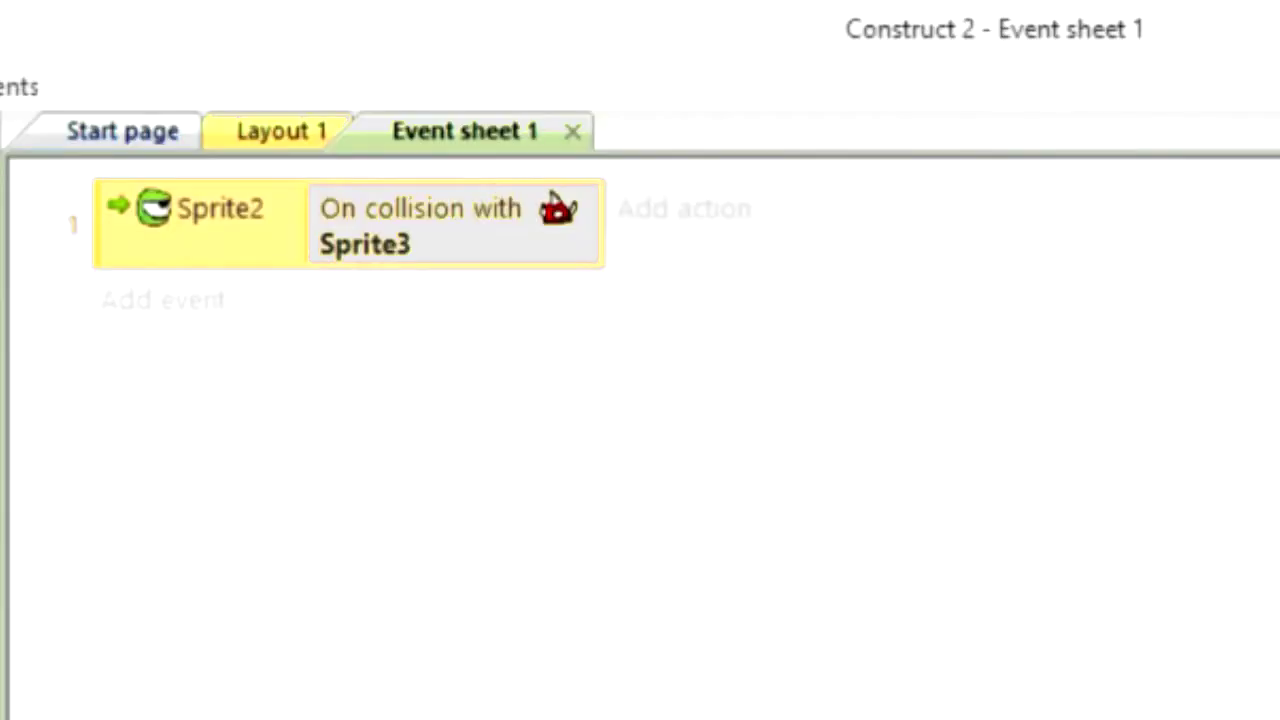
pyautogui.click(684, 208)
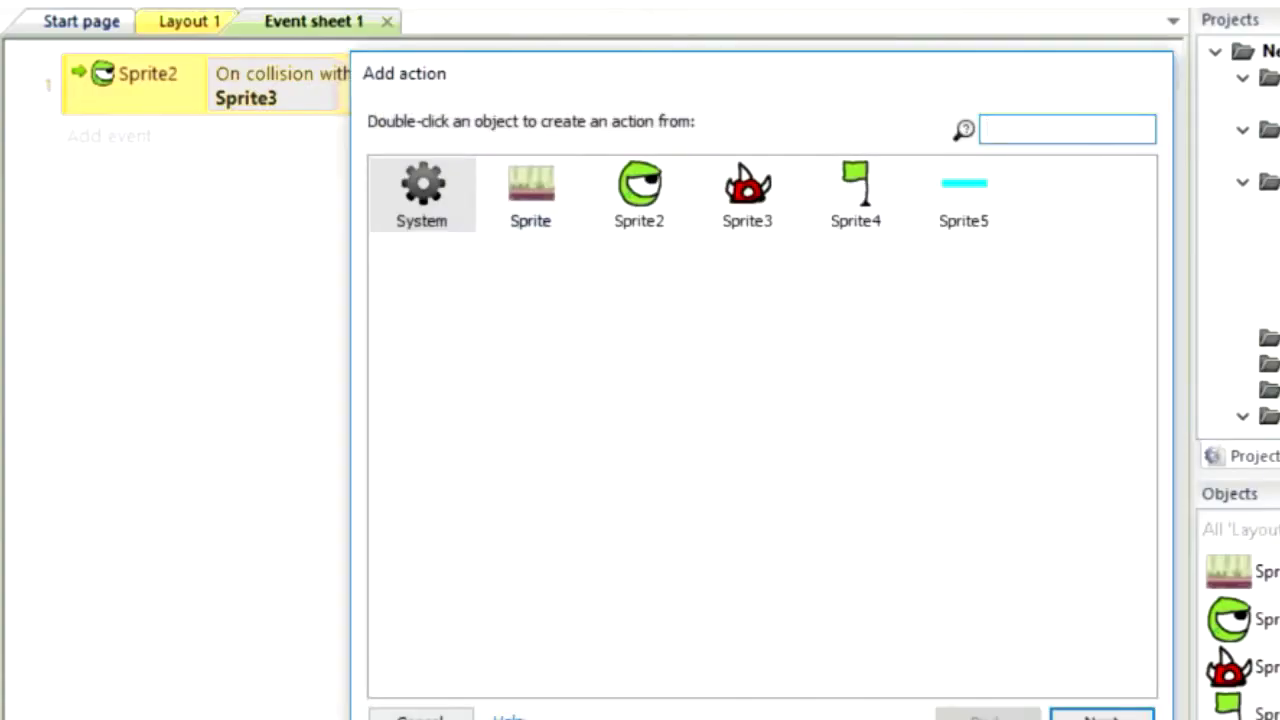
# - Add a Sprite2 Set X action with value 50 to the collision event
pyautogui.doubleClick(639, 190)
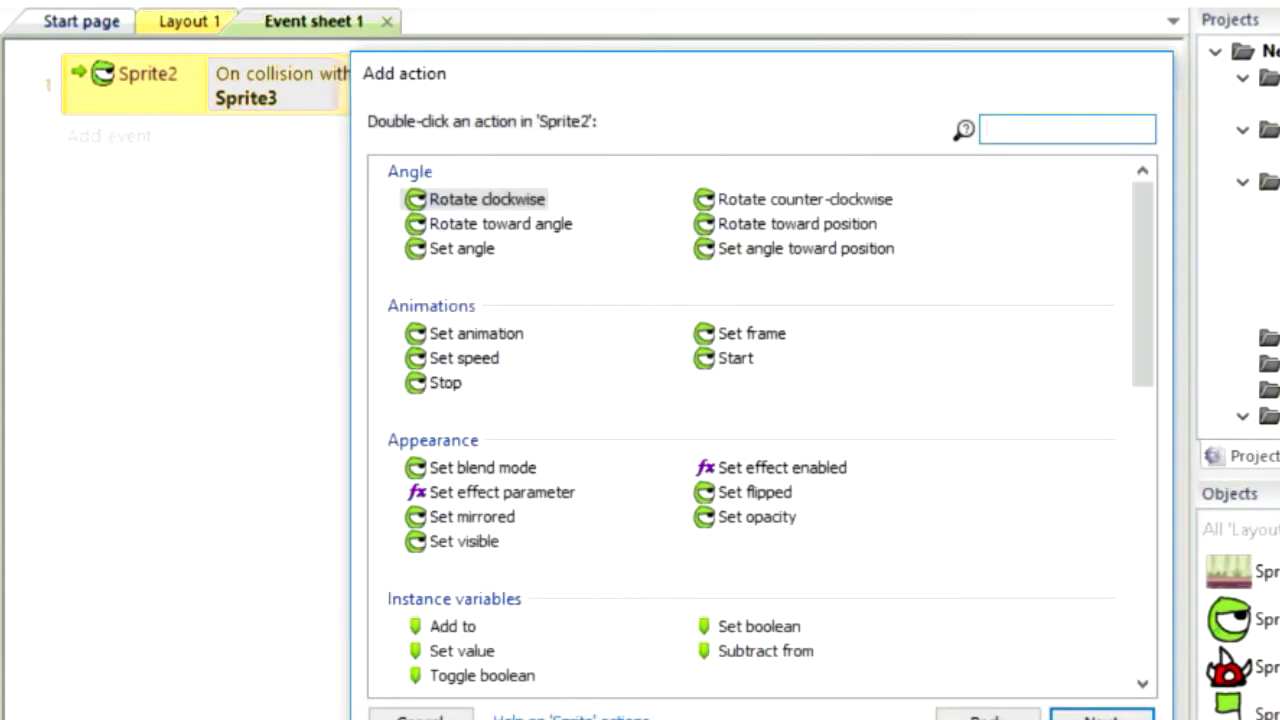
pyautogui.scroll(-15, 760, 420)
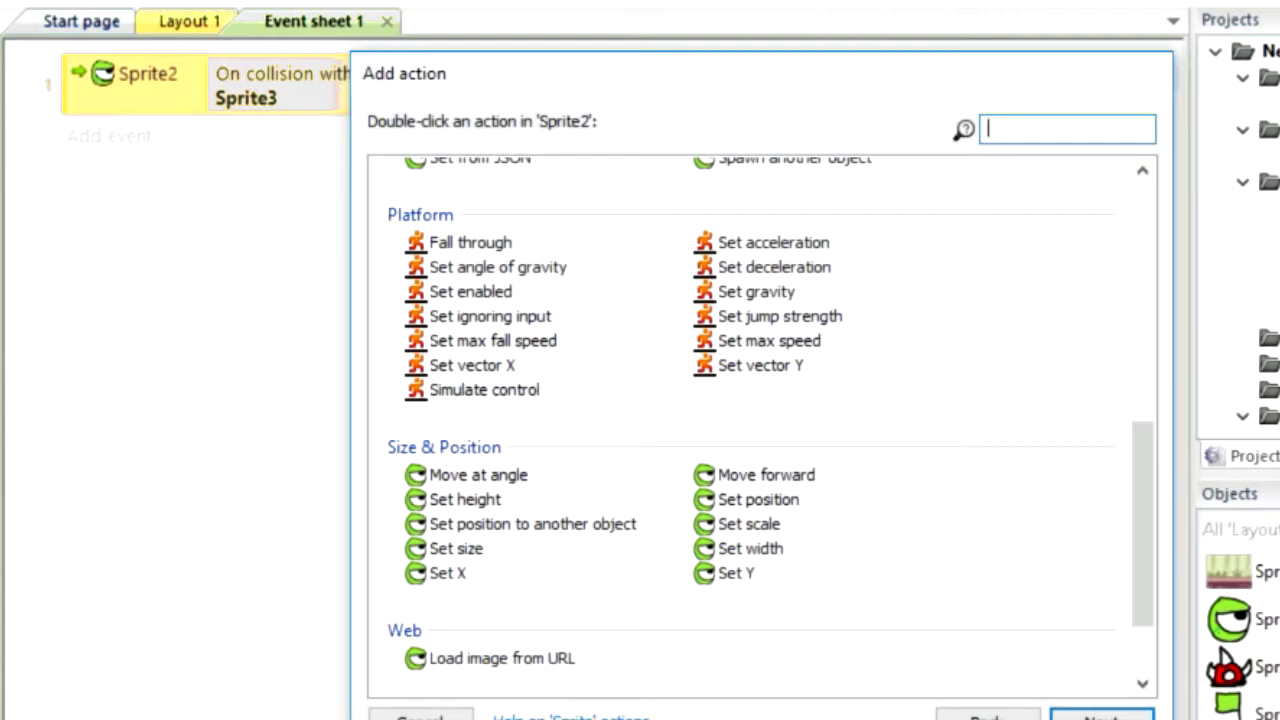
pyautogui.click(447, 573)
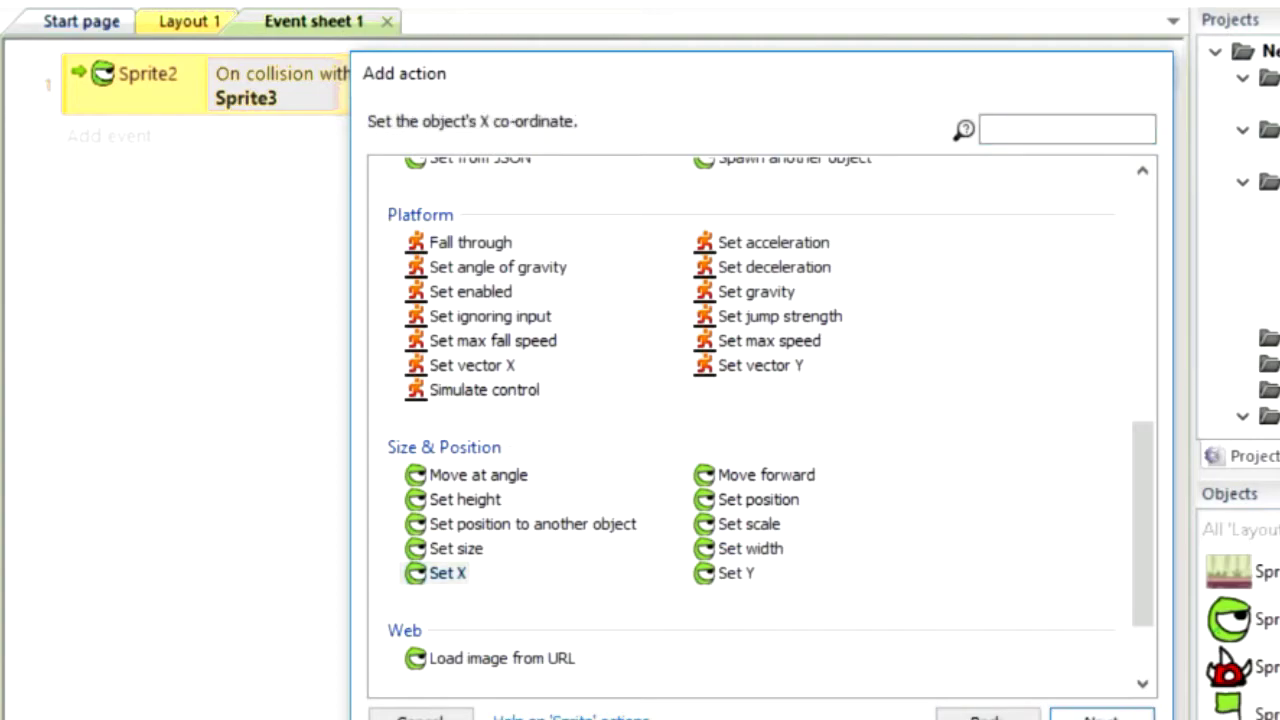
pyautogui.click(1100, 716)
pyautogui.write('50')
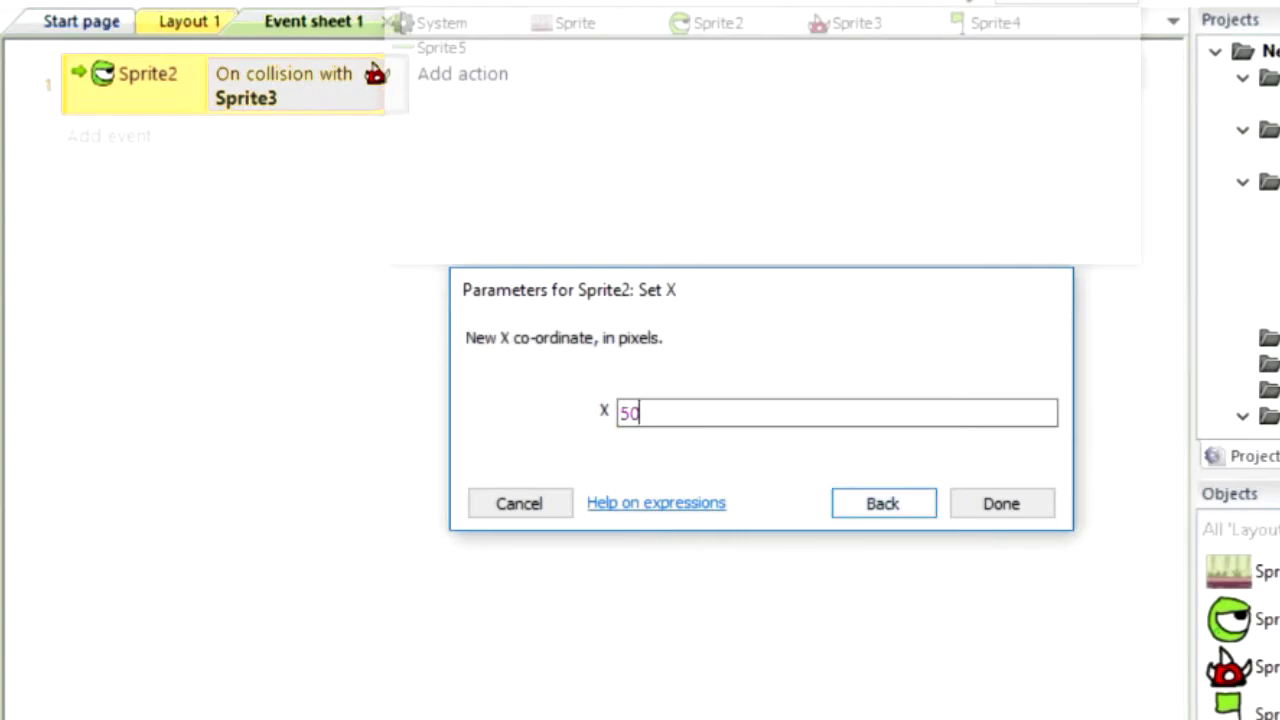
pyautogui.press('Return')
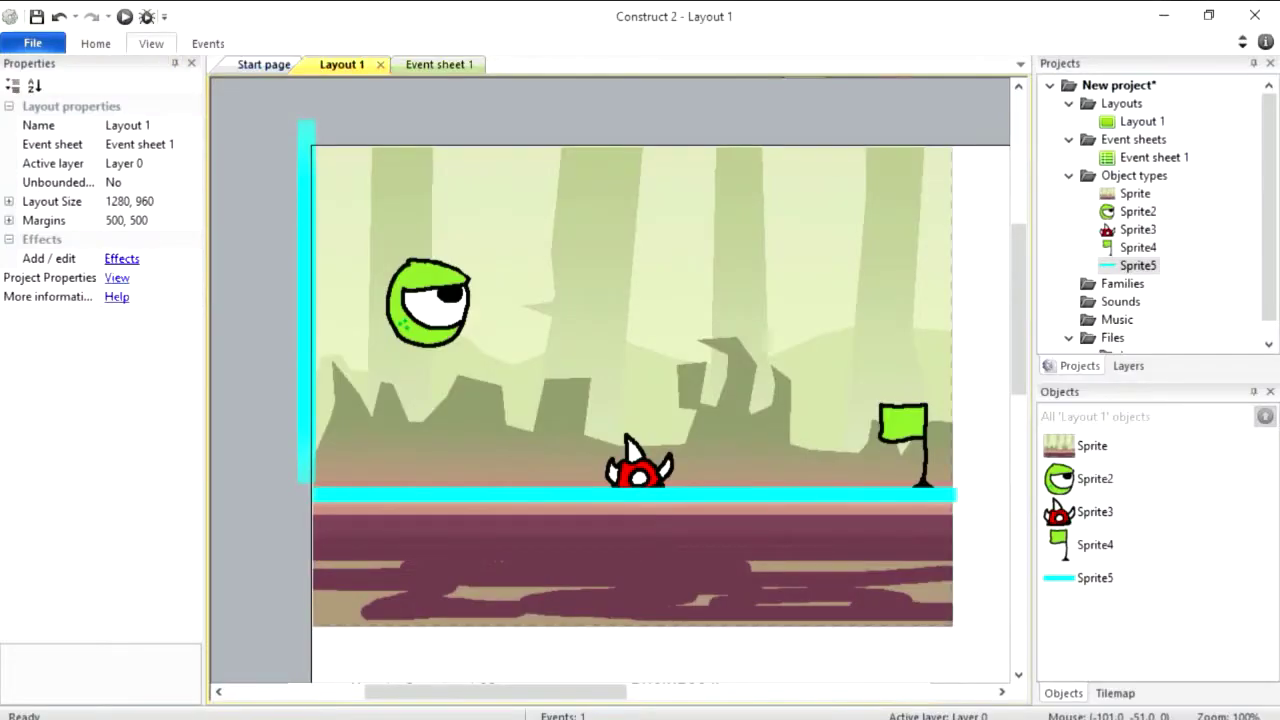
pyautogui.press('F5')
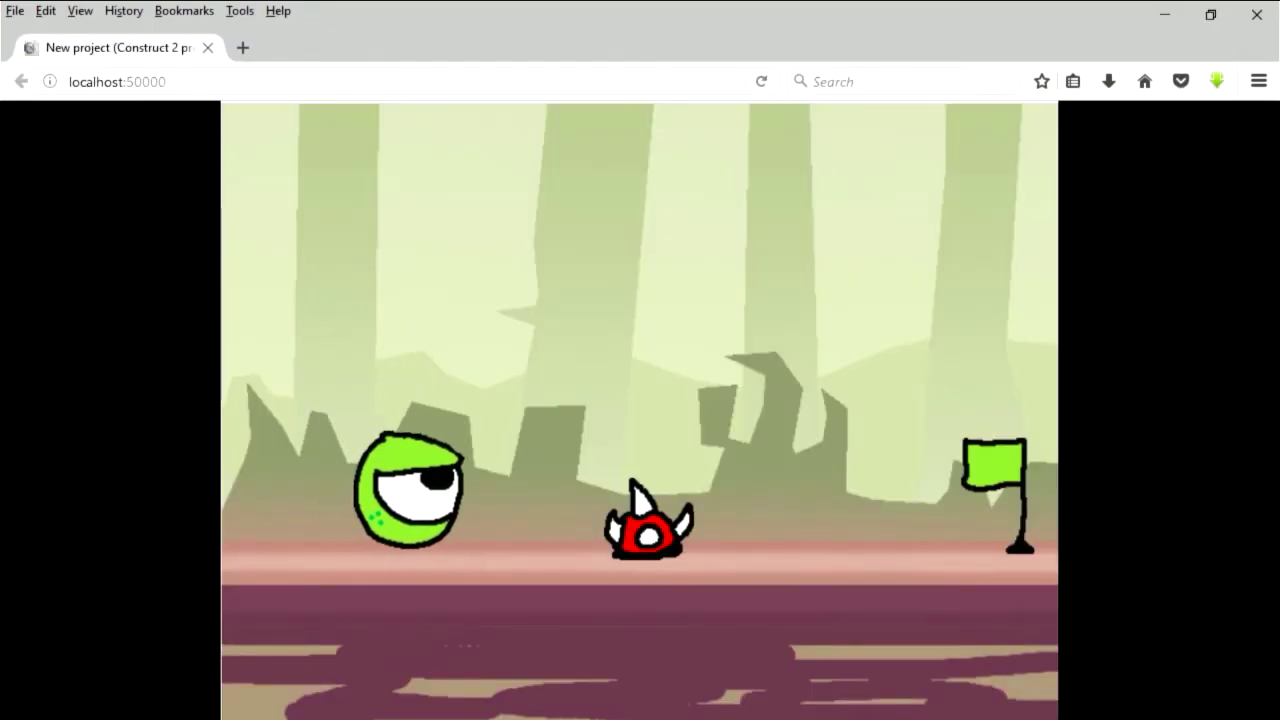
pyautogui.press('Left')
pyautogui.press('Right')
pyautogui.press('Up')
pyautogui.press('Right')
pyautogui.press('Up')
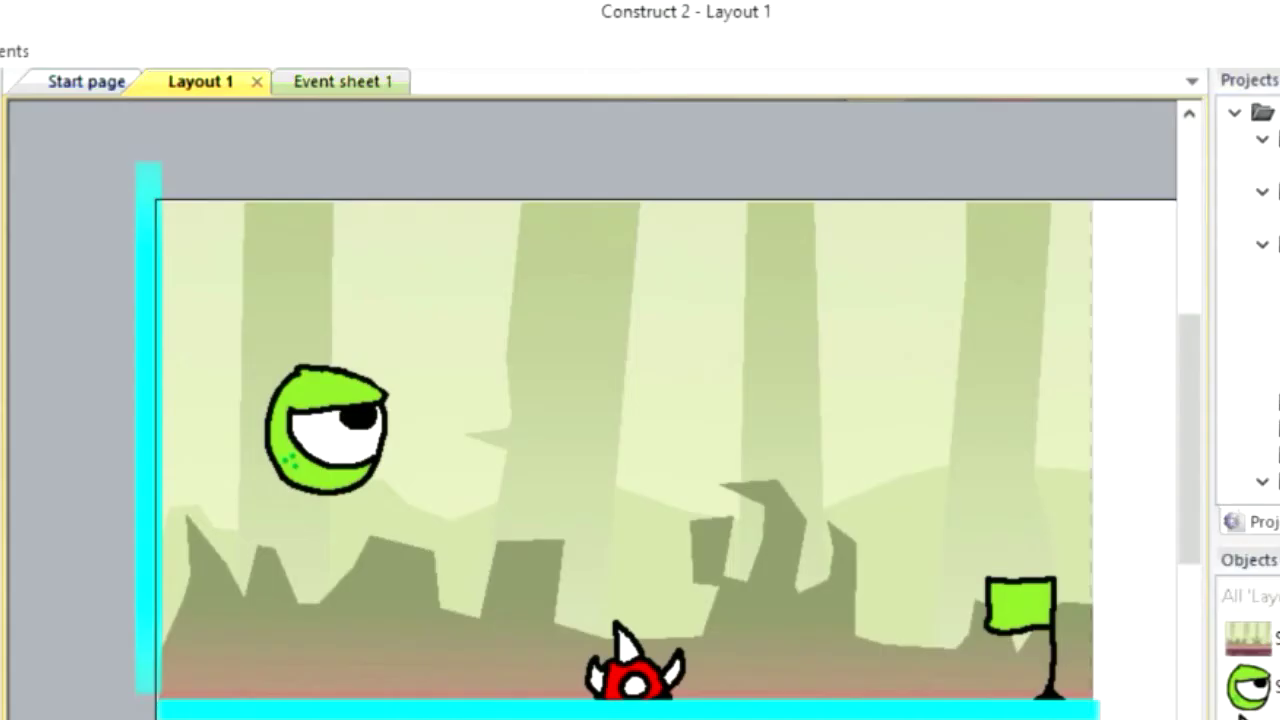
# - Add event 2: when Sprite2 collides with Sprite4 (the flag), go to the next layout
pyautogui.click(343, 81)
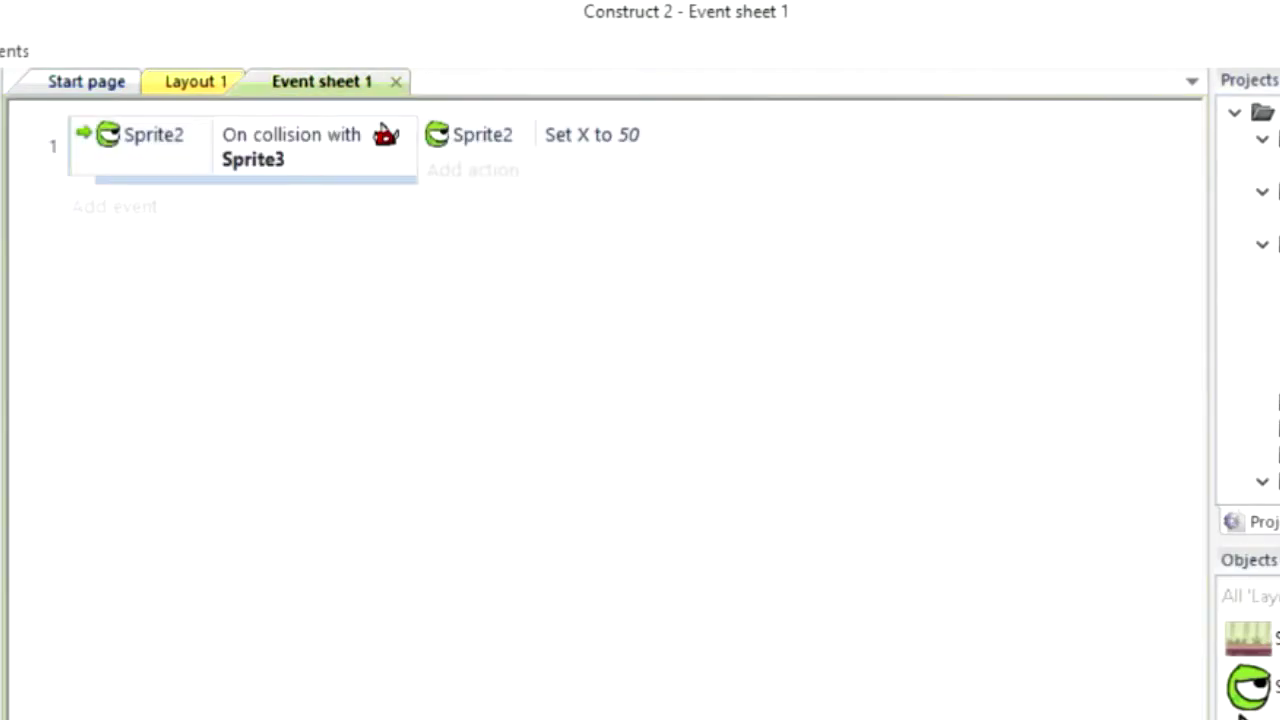
pyautogui.press('e')
pyautogui.press('Right')
pyautogui.press('Right')
pyautogui.press('Return')
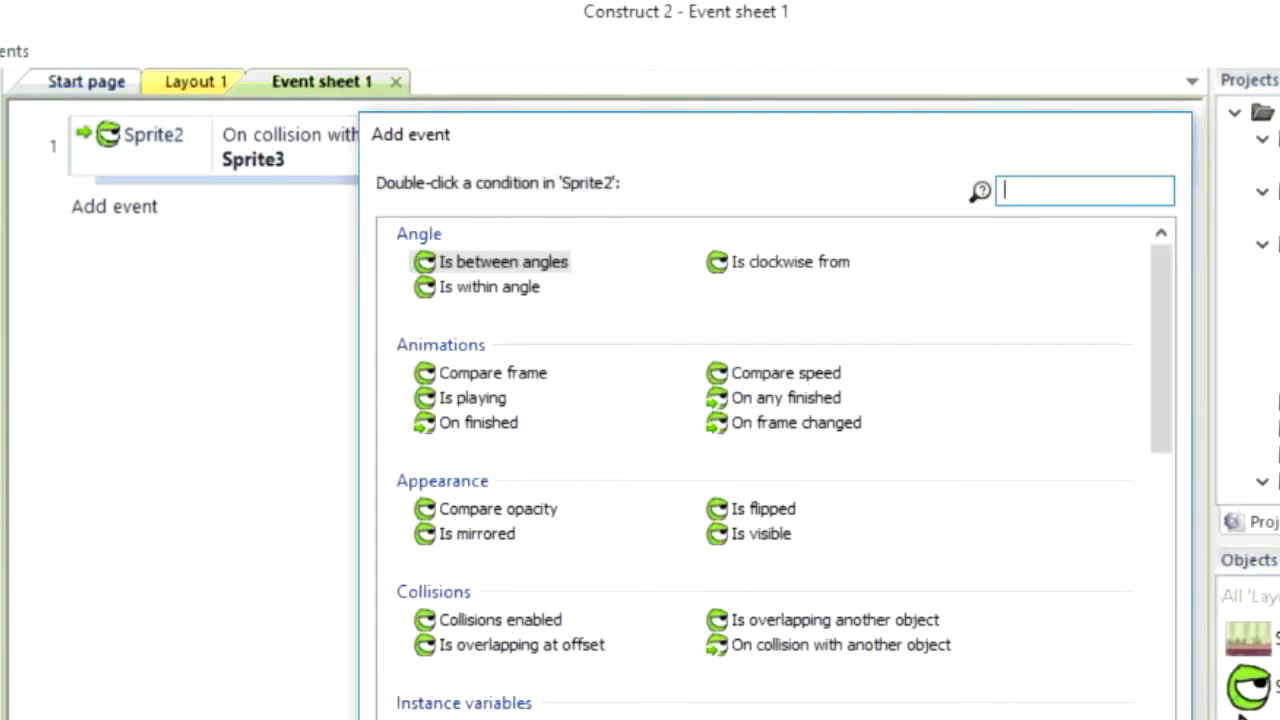
pyautogui.press('Down')
pyautogui.press('Down')
pyautogui.press('Down')
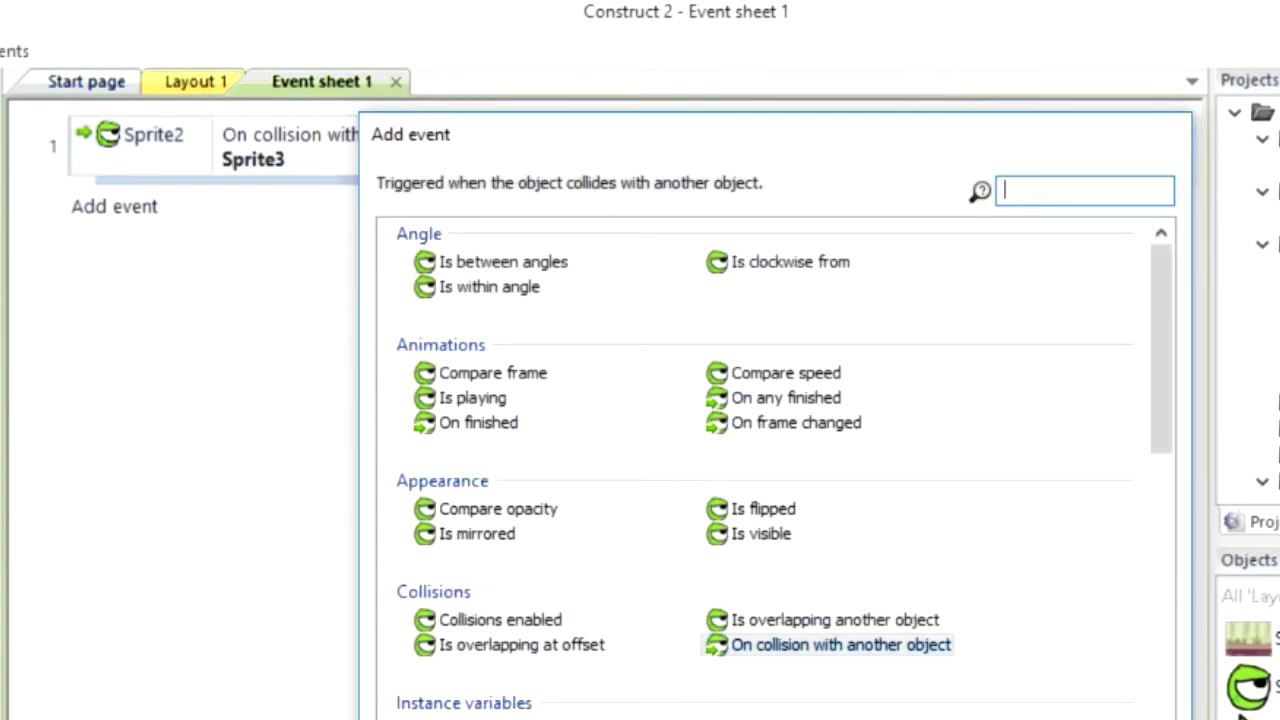
pyautogui.press('Return')
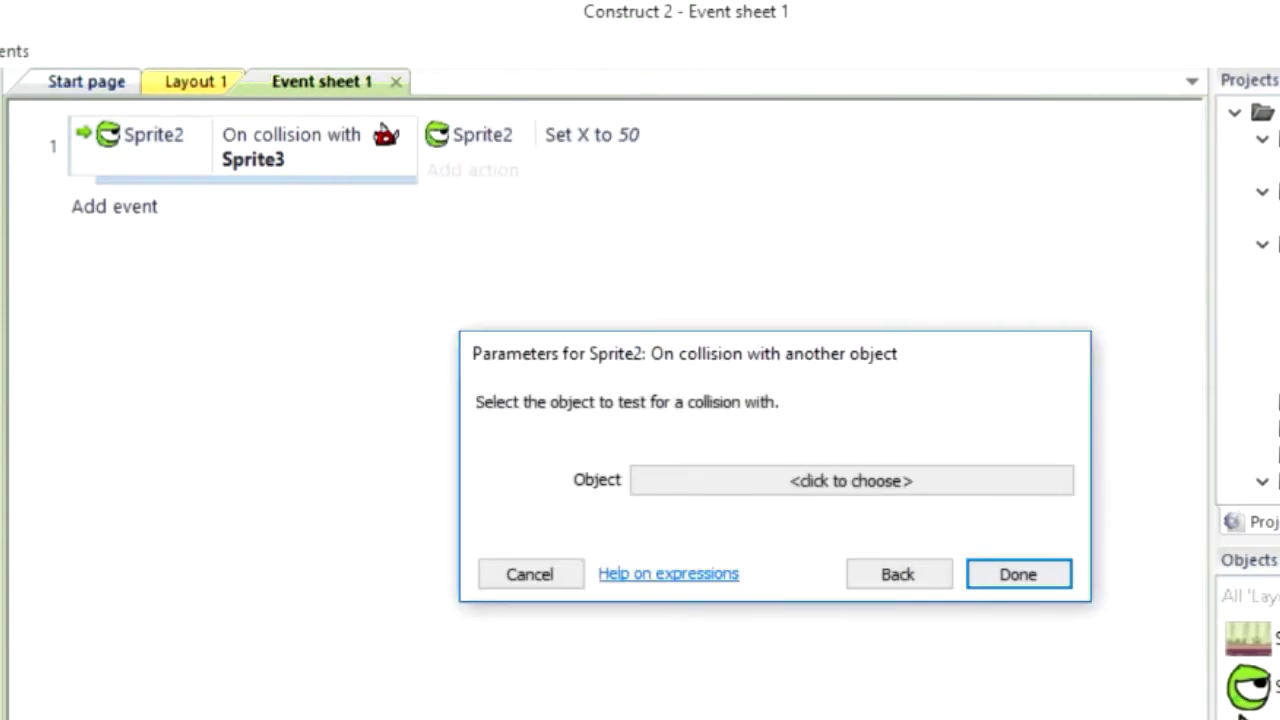
pyautogui.press('Right')
pyautogui.press('Right')
pyautogui.press('Right')
pyautogui.press('Return')
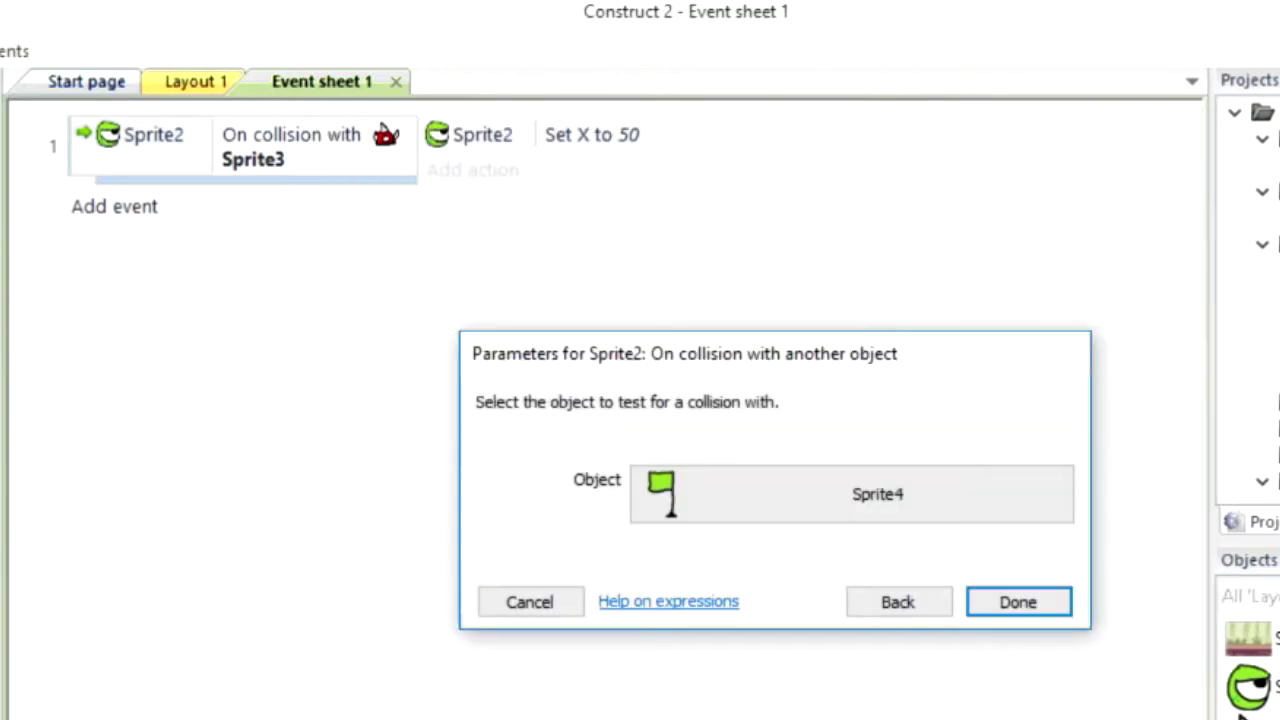
pyautogui.press('Return')
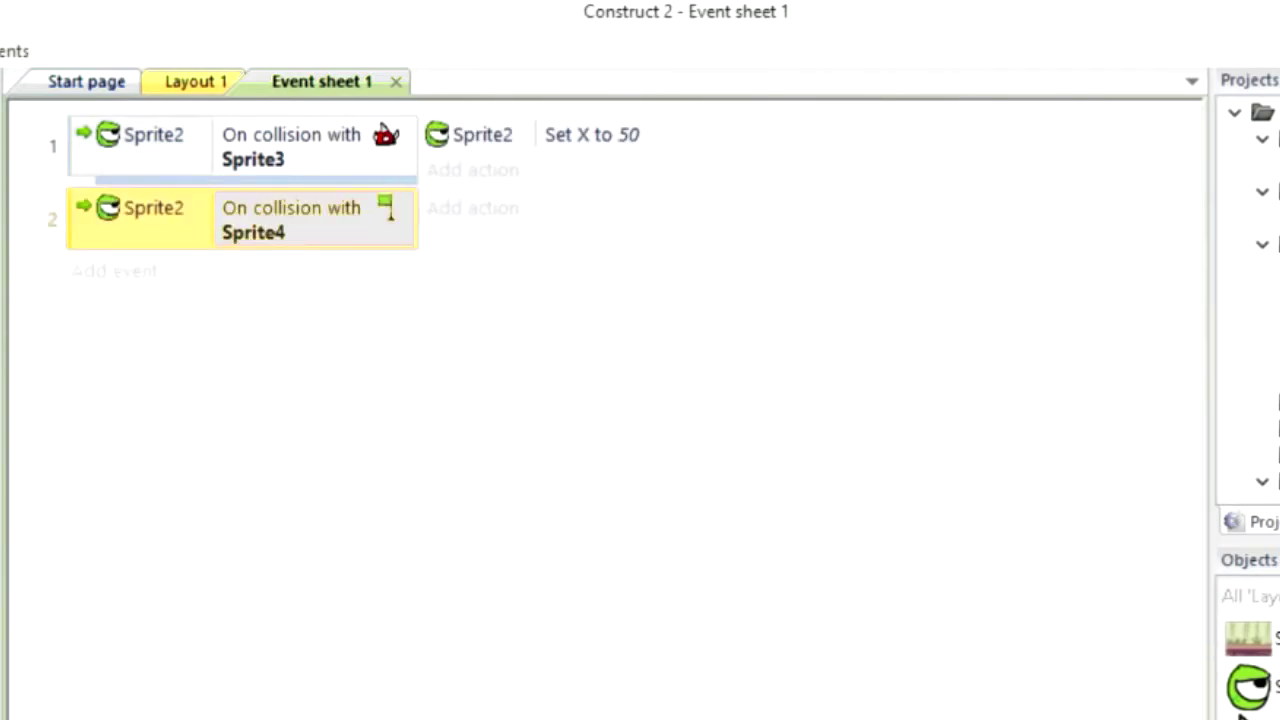
pyautogui.press('a')
pyautogui.press('Return')
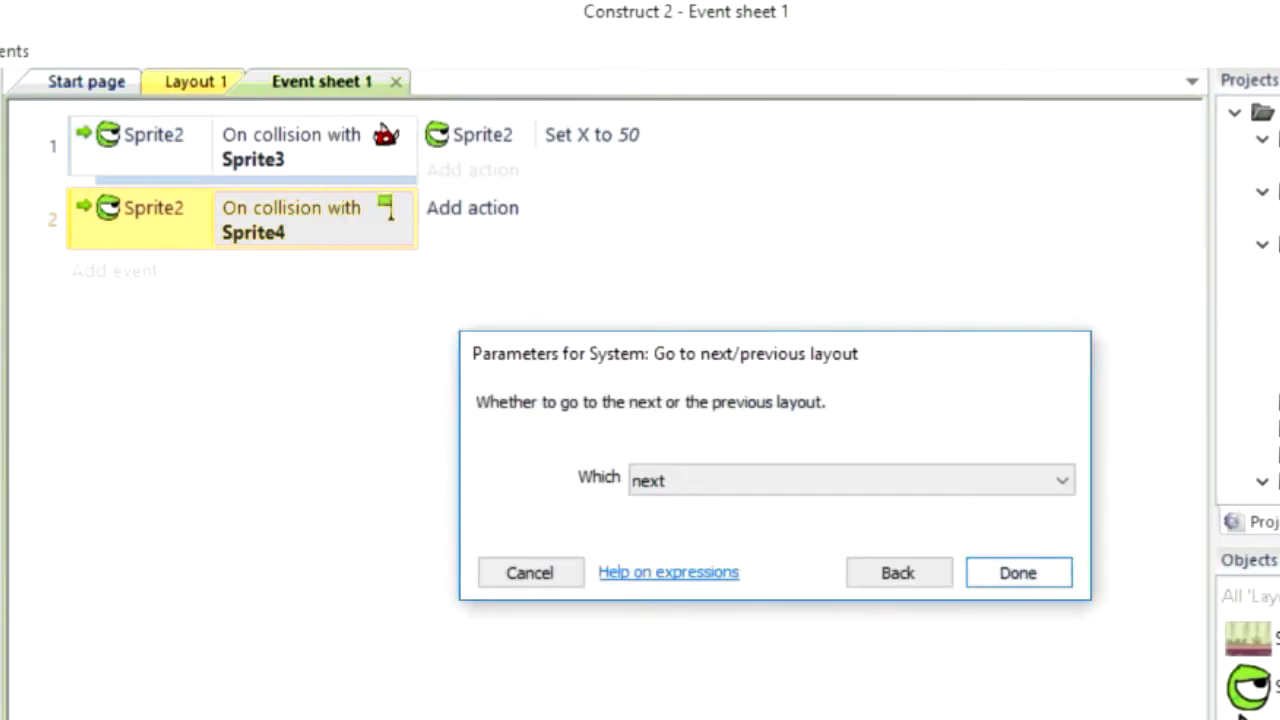
pyautogui.press('Return')
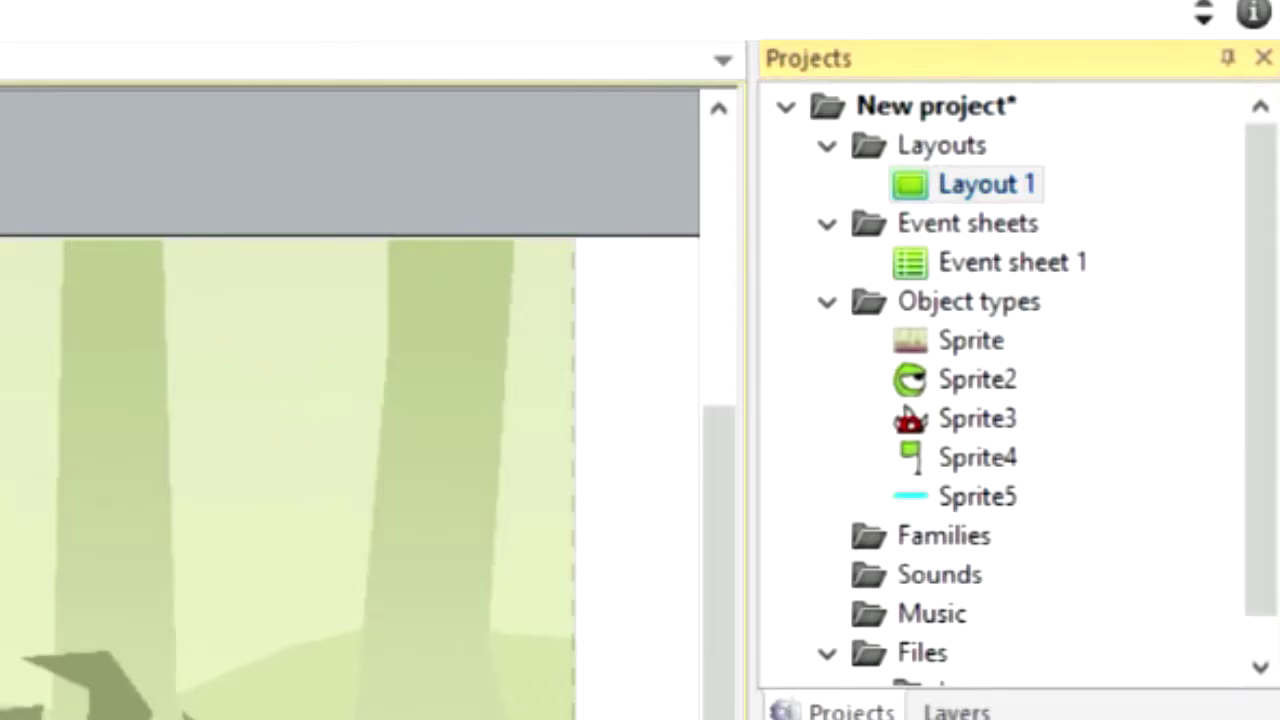
# - Rename Layout 1 to 'Level 1'
pyautogui.rightClick(920, 192)
pyautogui.click(1040, 268)
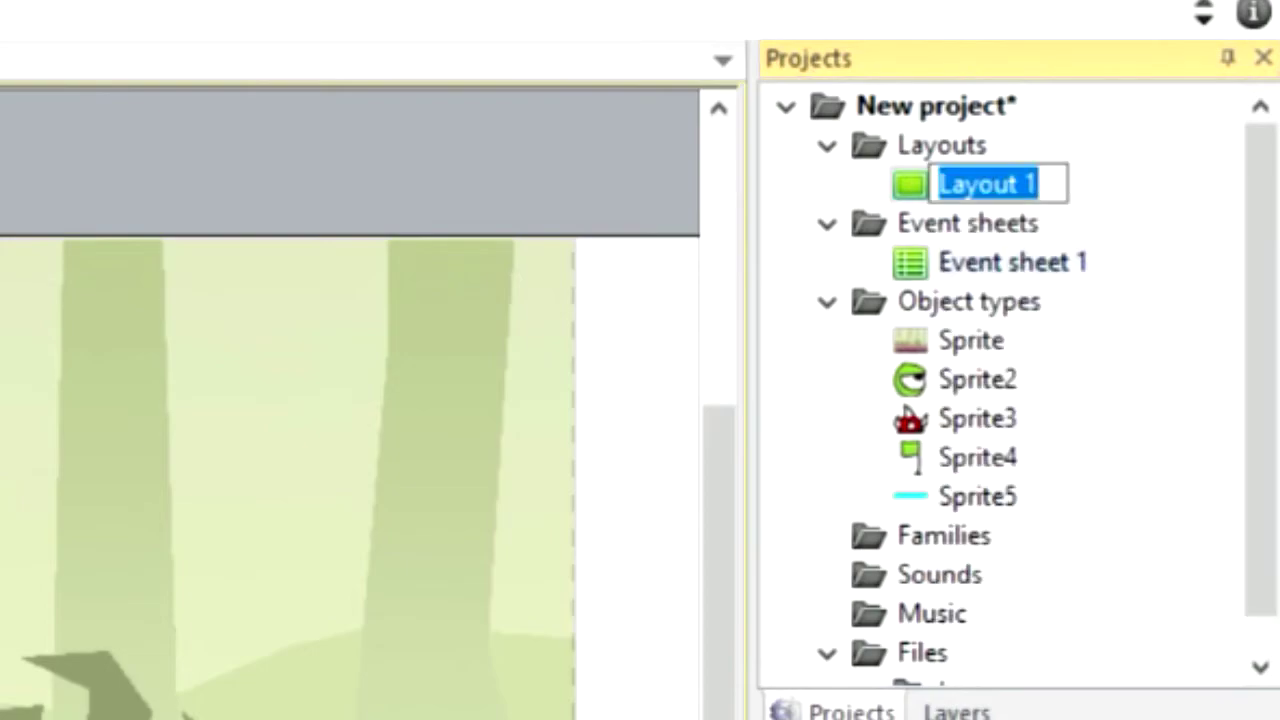
pyautogui.write('Level')
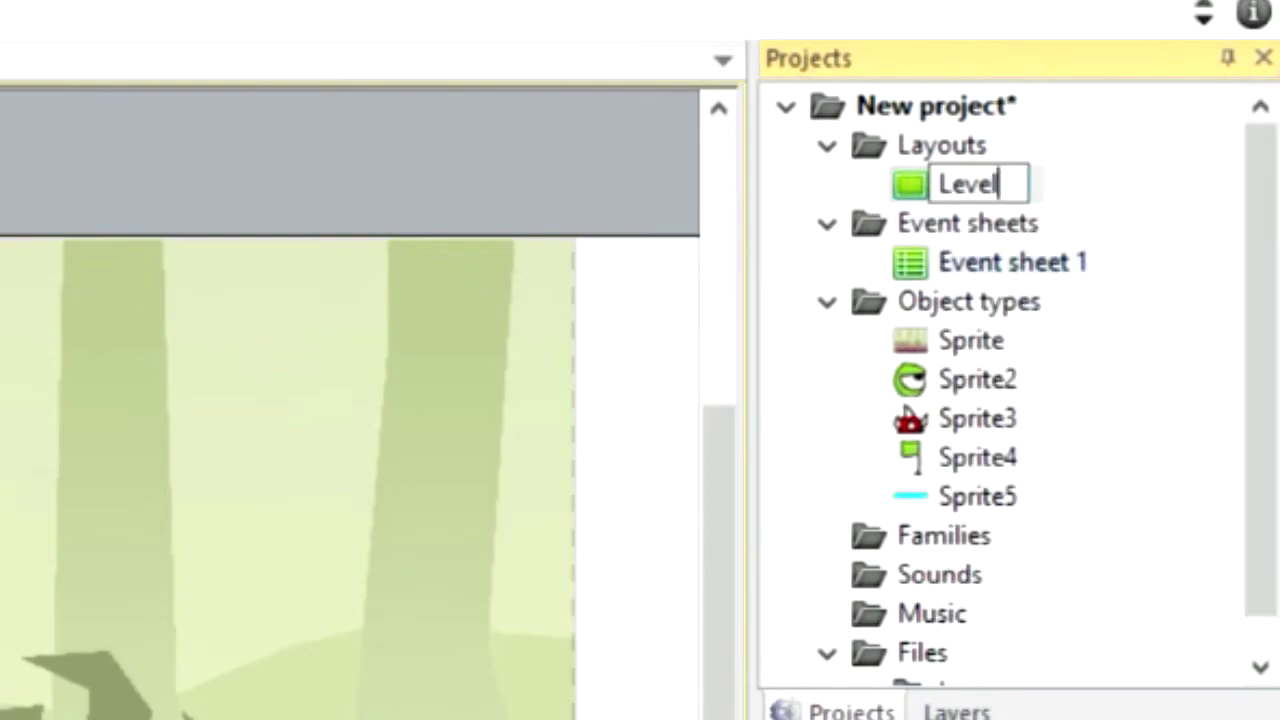
pyautogui.write(' 1')
pyautogui.press('Return')
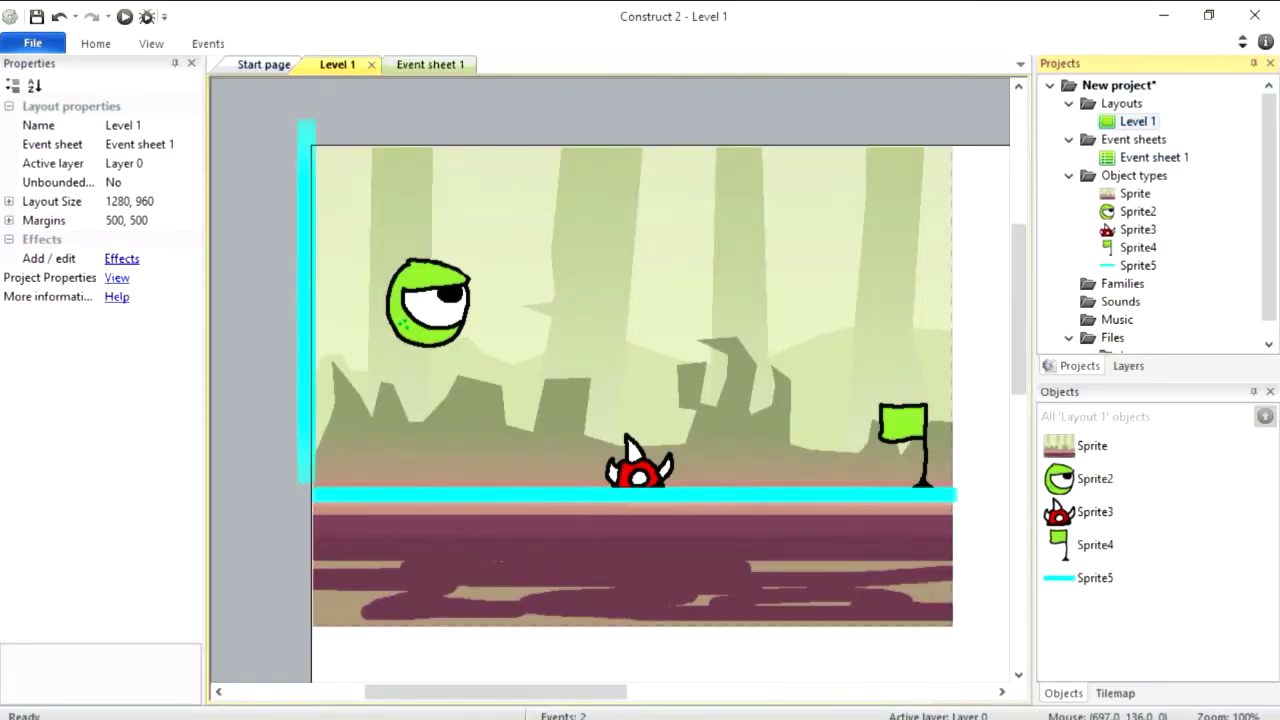
# - Duplicate Level 1 as 'Level 2' and open it for editing
pyautogui.rightClick(1116, 121)
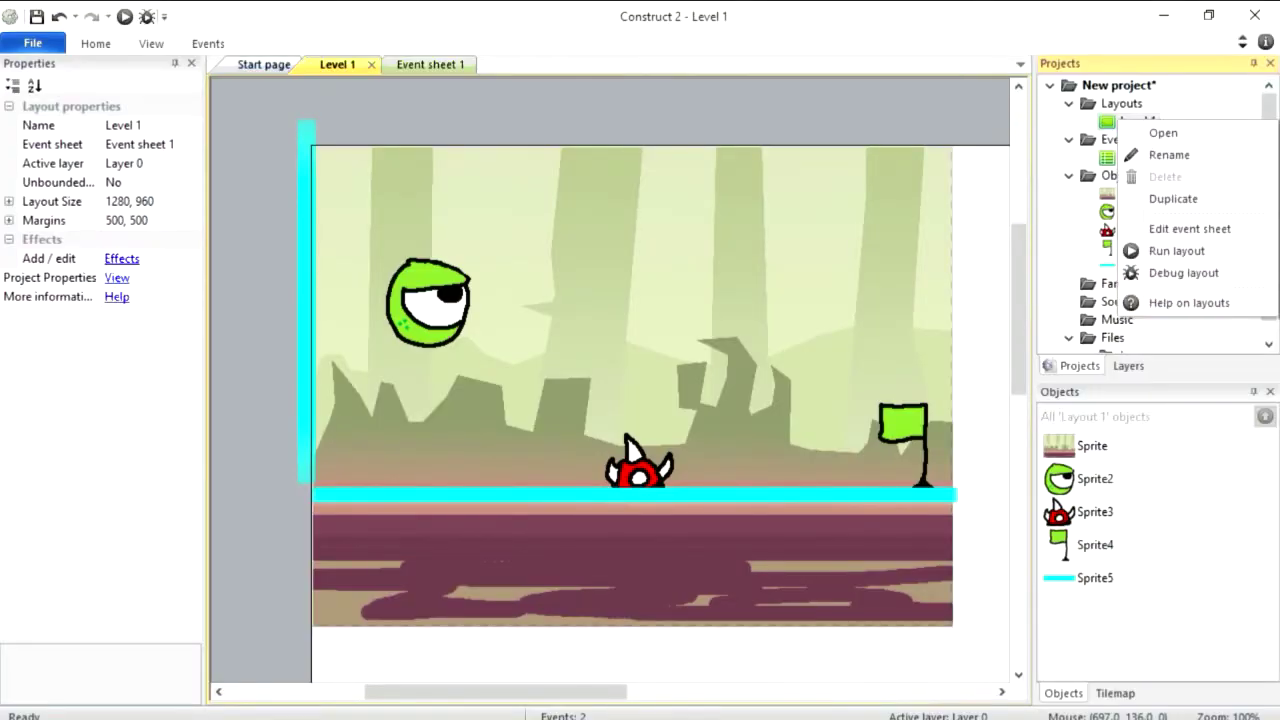
pyautogui.click(1173, 198)
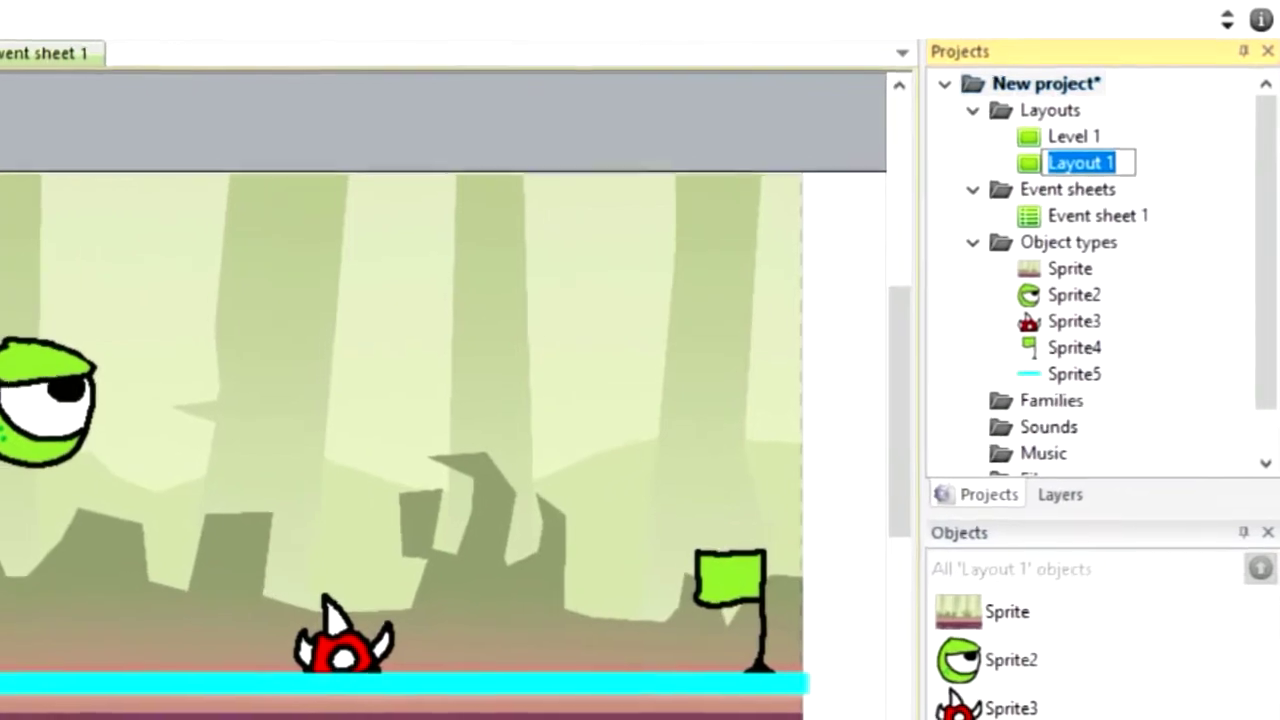
pyautogui.write('Le')
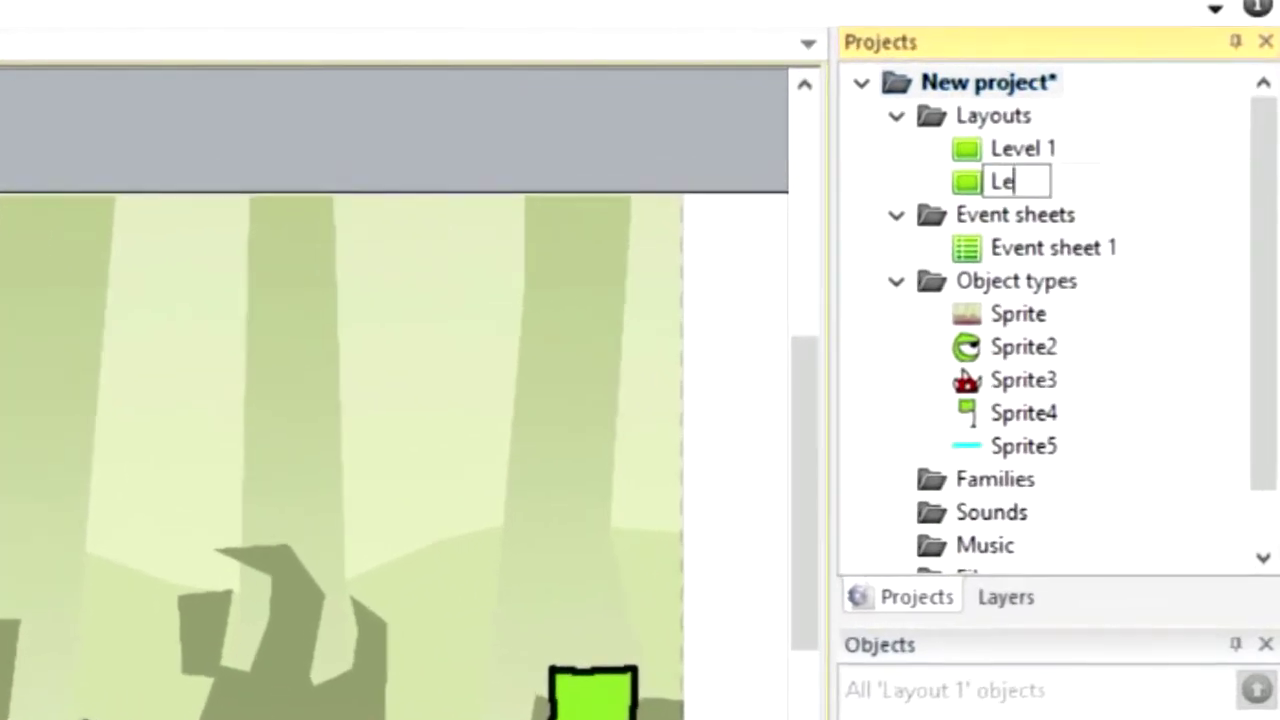
pyautogui.write('ve')
pyautogui.write('l 2')
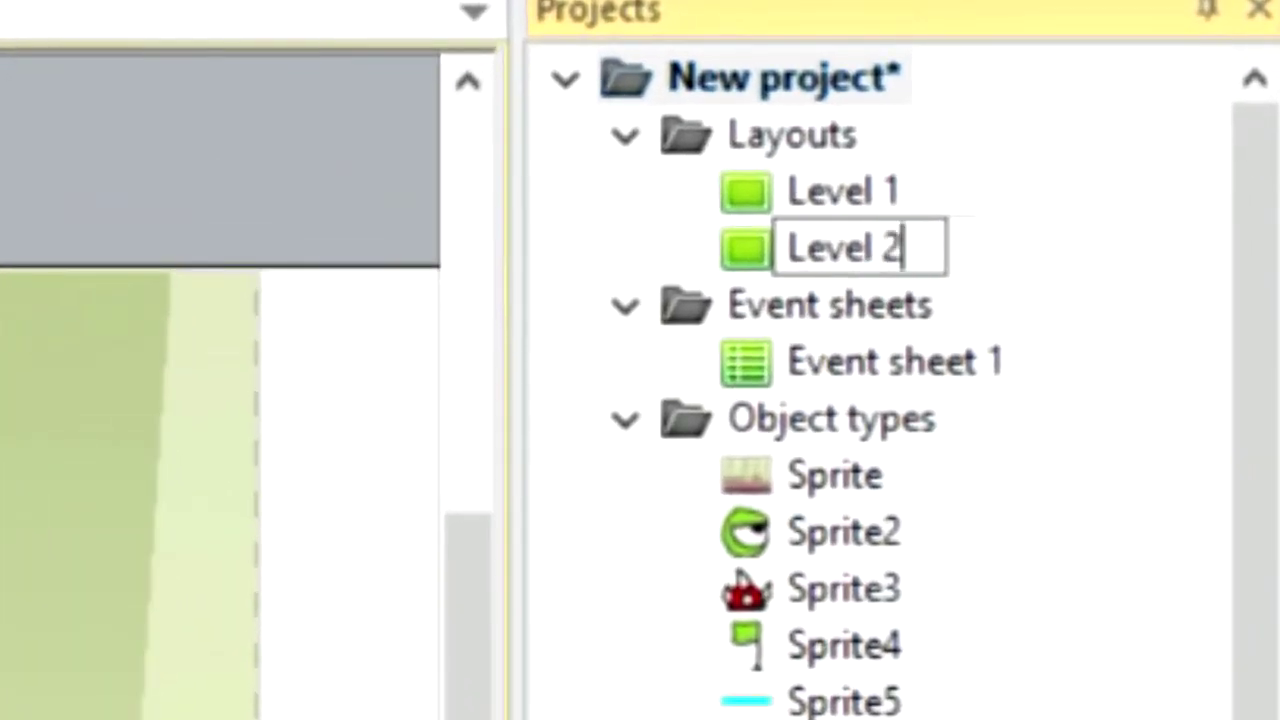
pyautogui.press('Return')
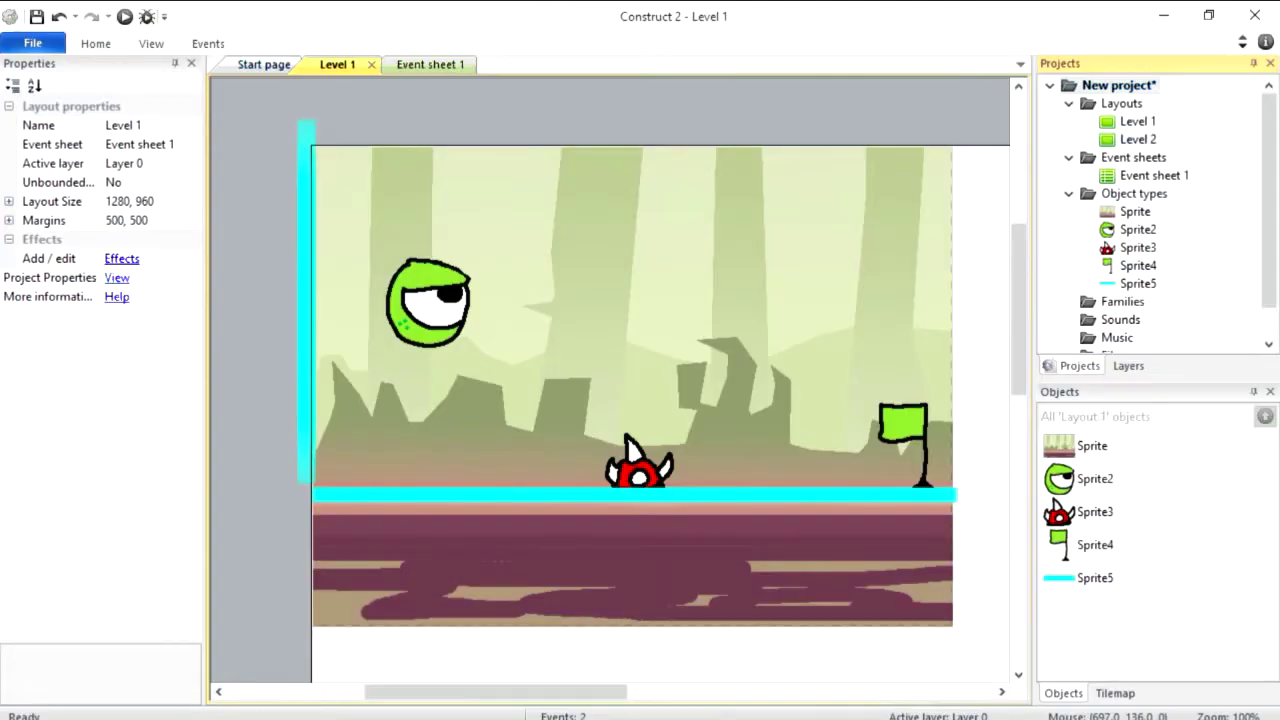
pyautogui.click(1138, 139)
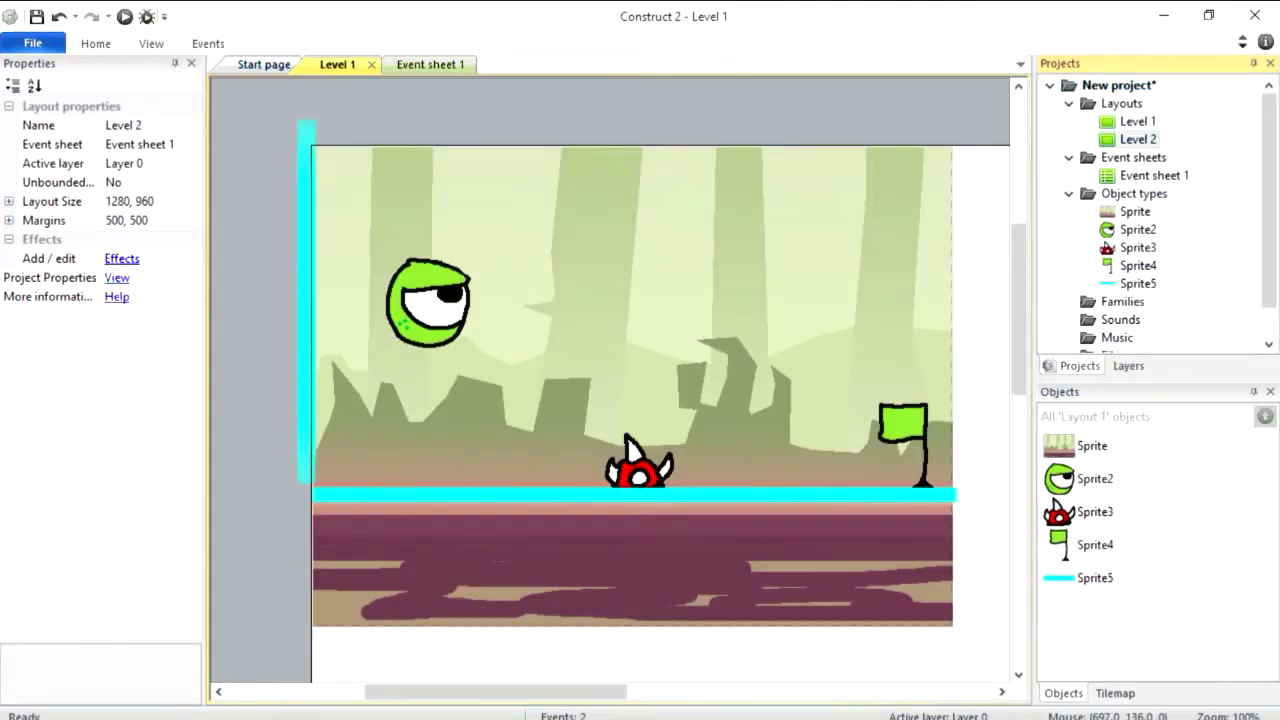
pyautogui.doubleClick(1138, 139)
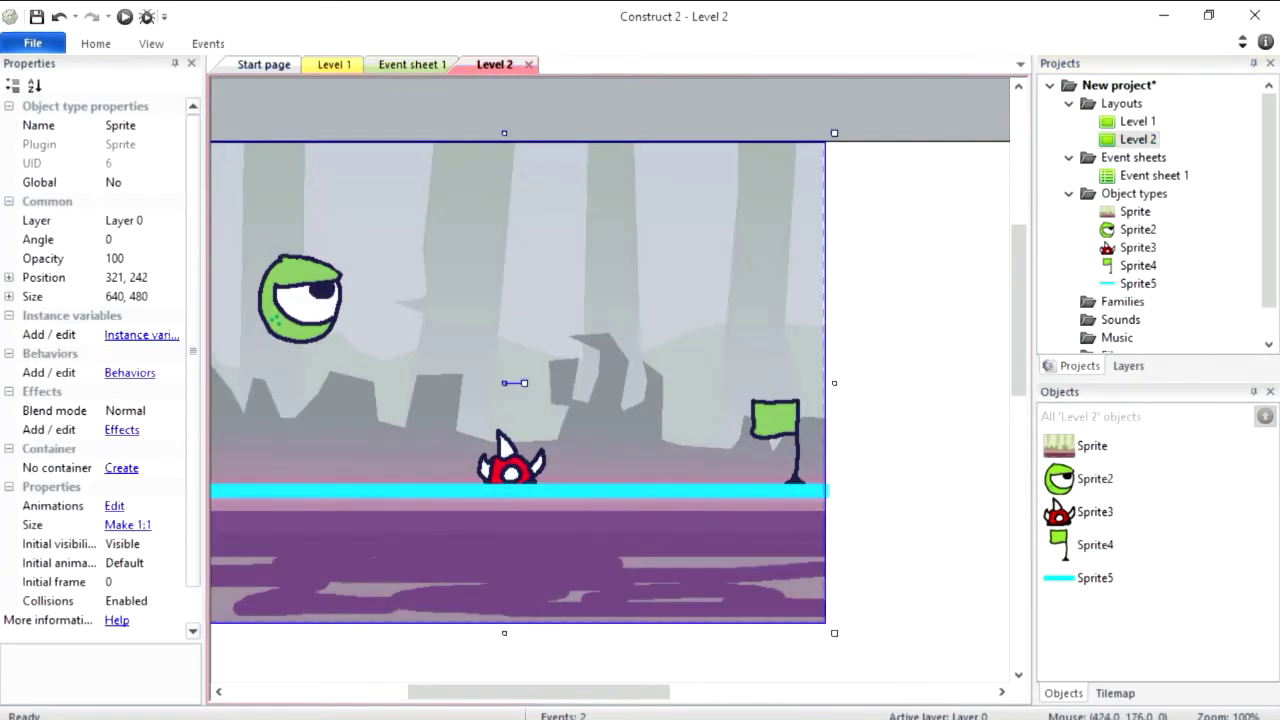
# - Replace Level 2's background image with forest 2.jpg
pyautogui.doubleClick(614, 302)
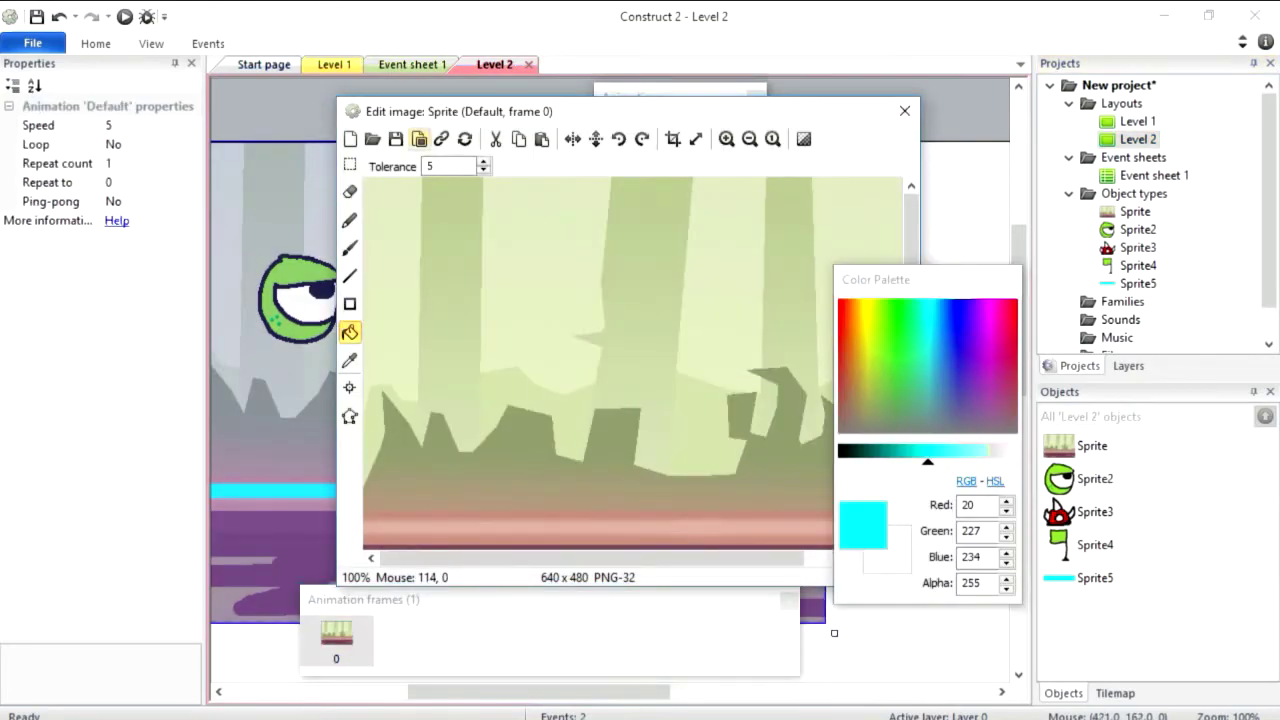
pyautogui.click(372, 139)
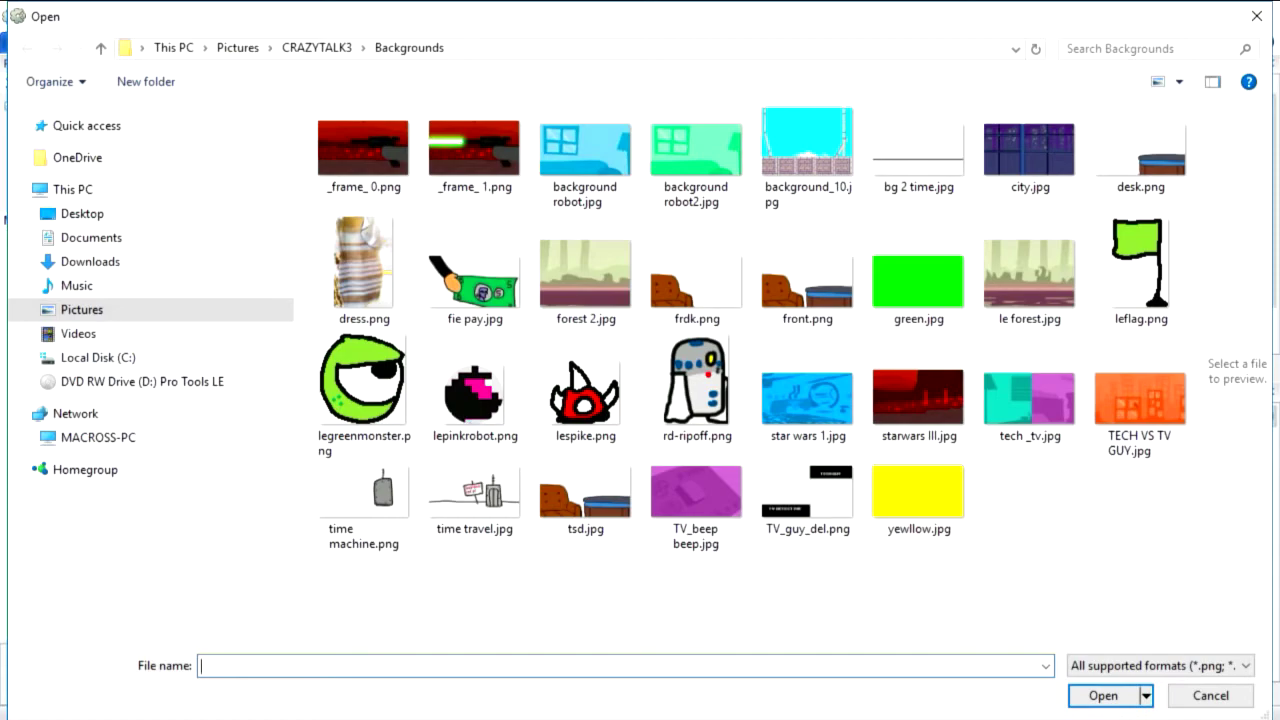
pyautogui.doubleClick(585, 280)
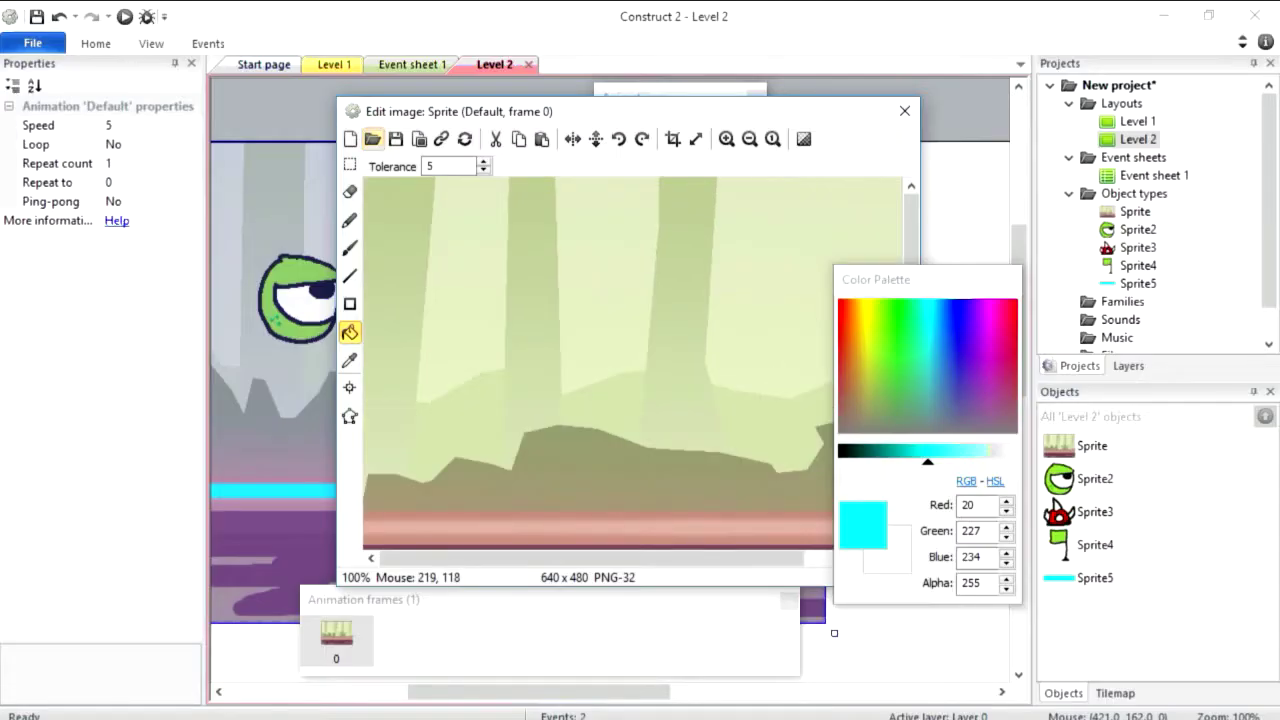
pyautogui.click(904, 110)
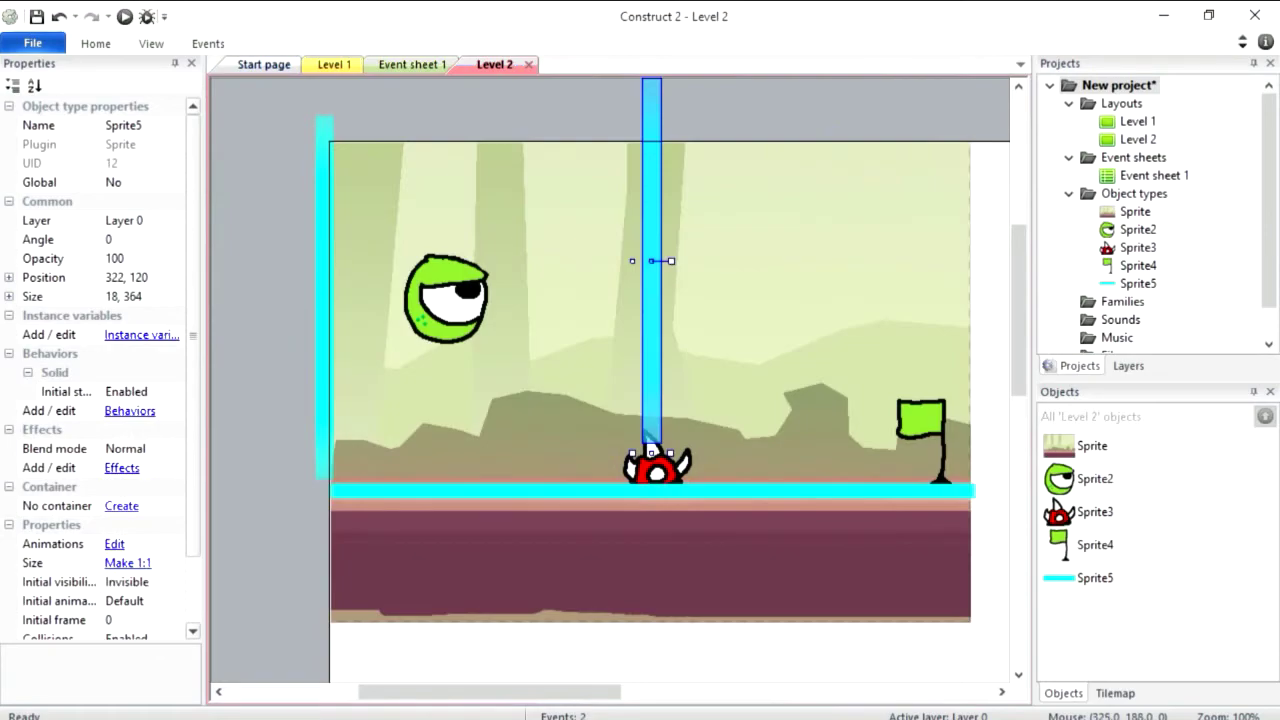
# - Add a right-edge wall, delete the flag, move the spike far right; reseat Level 1's player
pyautogui.moveTo(653, 330); pyautogui.dragTo(979, 372)
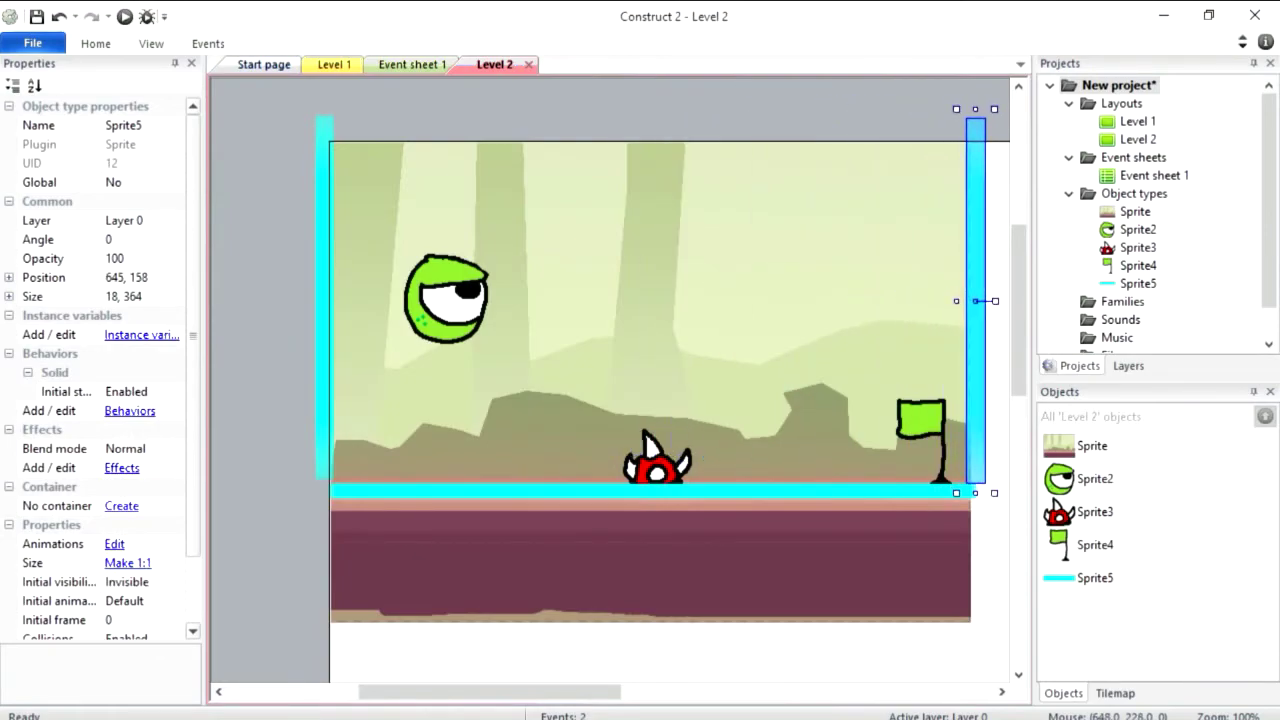
pyautogui.click(925, 414)
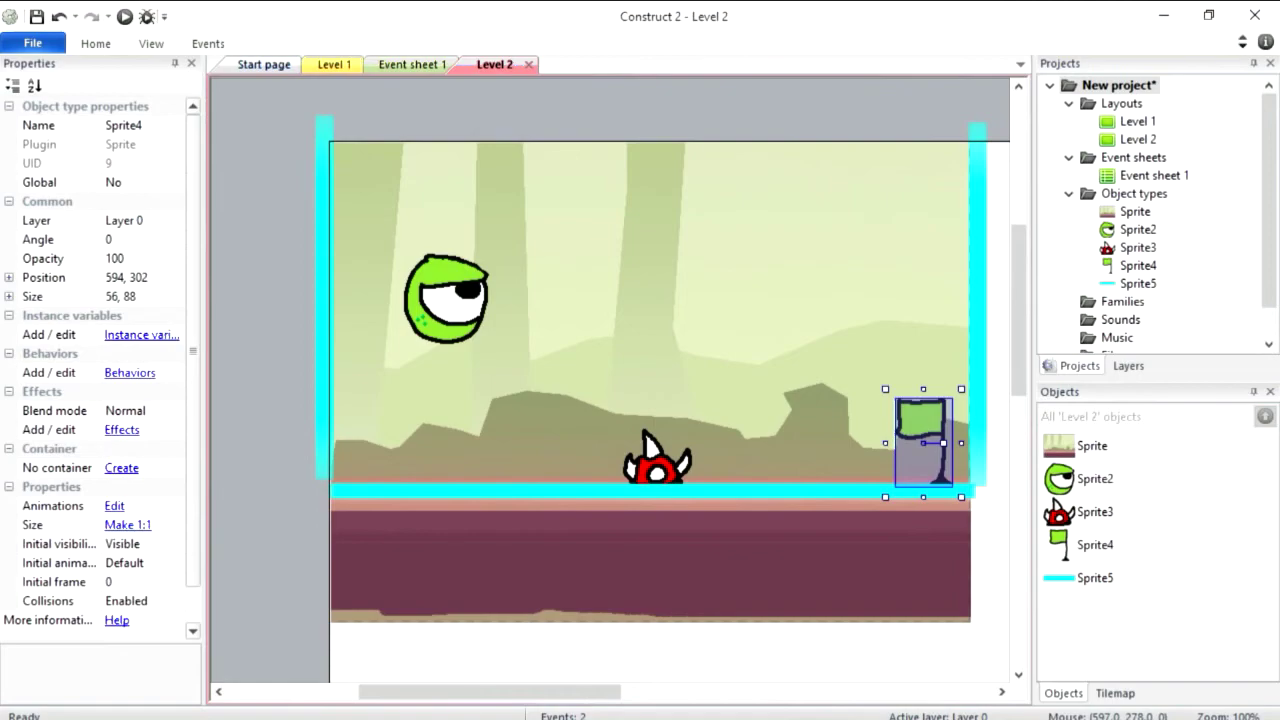
pyautogui.press('Delete')
pyautogui.click(658, 466)
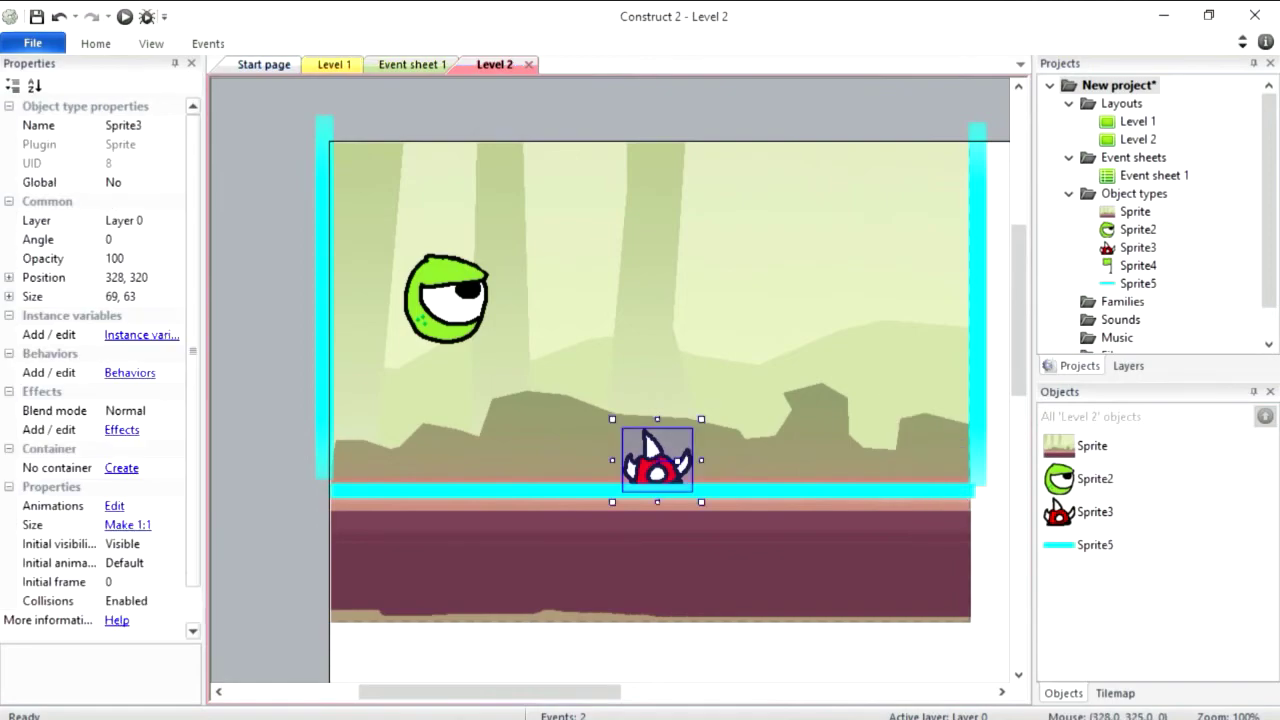
pyautogui.moveTo(657, 462); pyautogui.dragTo(928, 452)
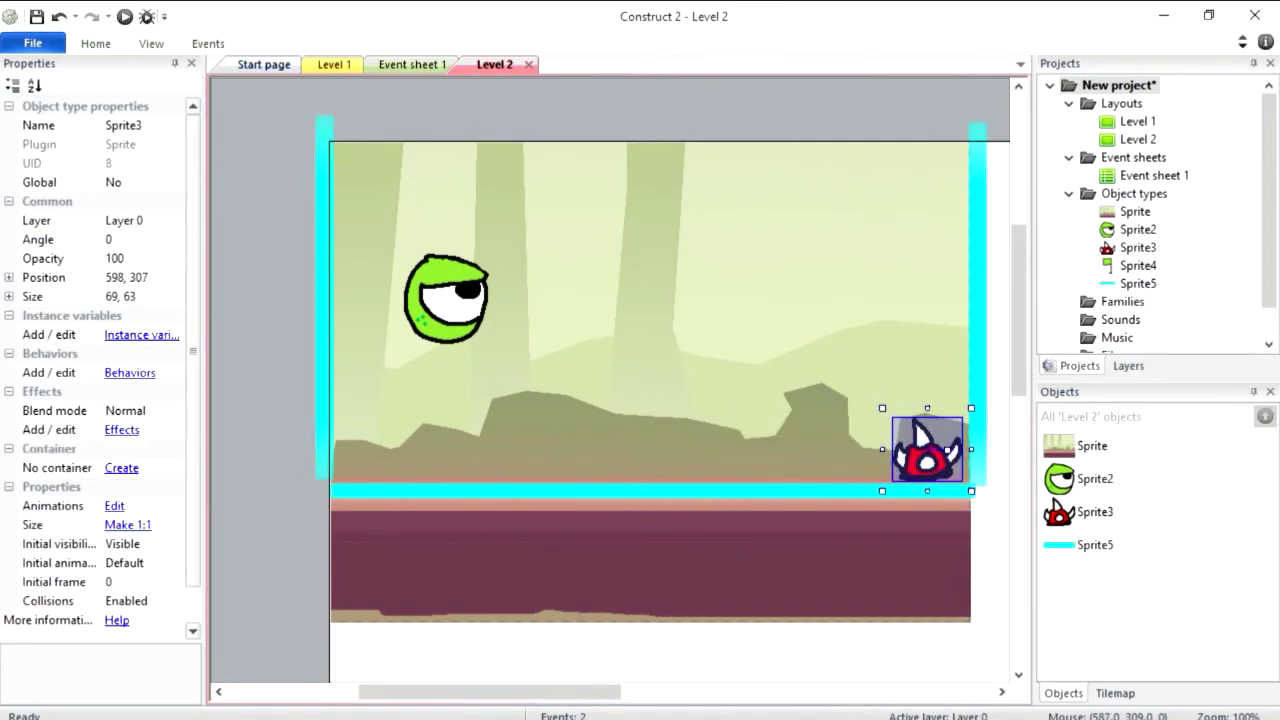
pyautogui.moveTo(371, 438); pyautogui.dragTo(355, 446)
# - Preview the game with F5 and jump the player to the flag into Level 2
pyautogui.click(699, 100)
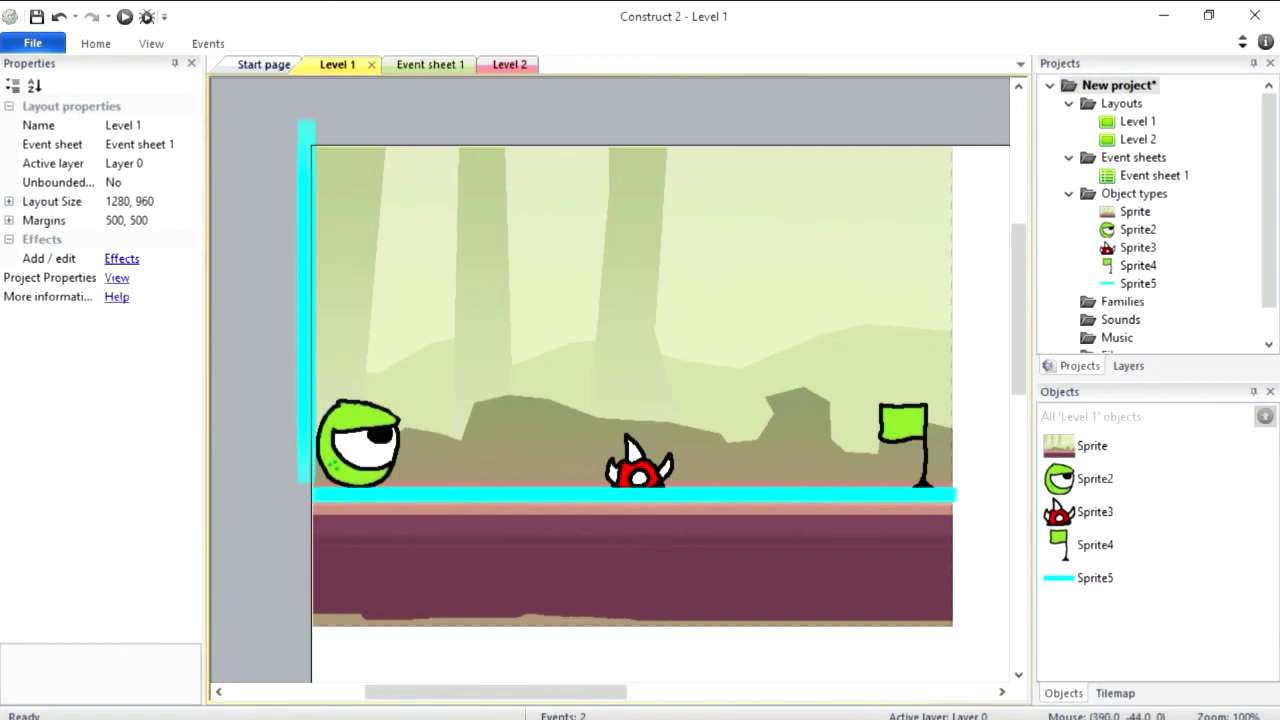
pyautogui.press('F5')
pyautogui.press('Right')
pyautogui.press('Up')
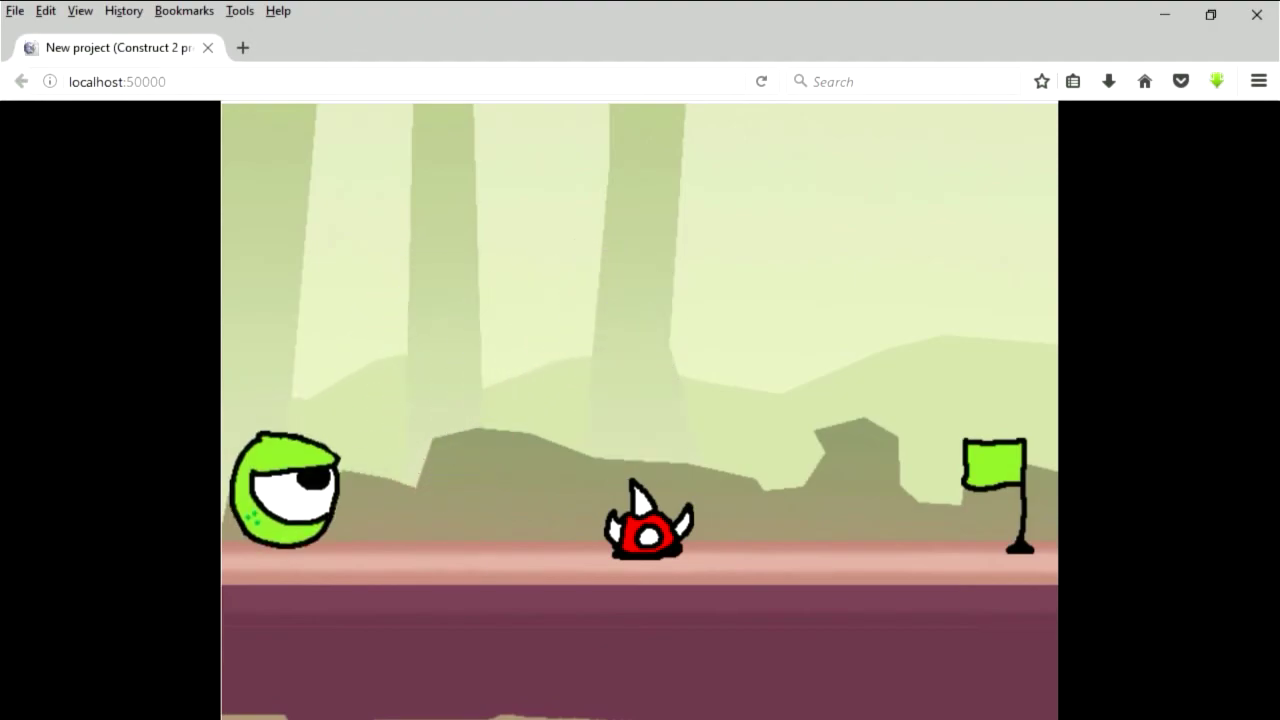
pyautogui.press('Up')
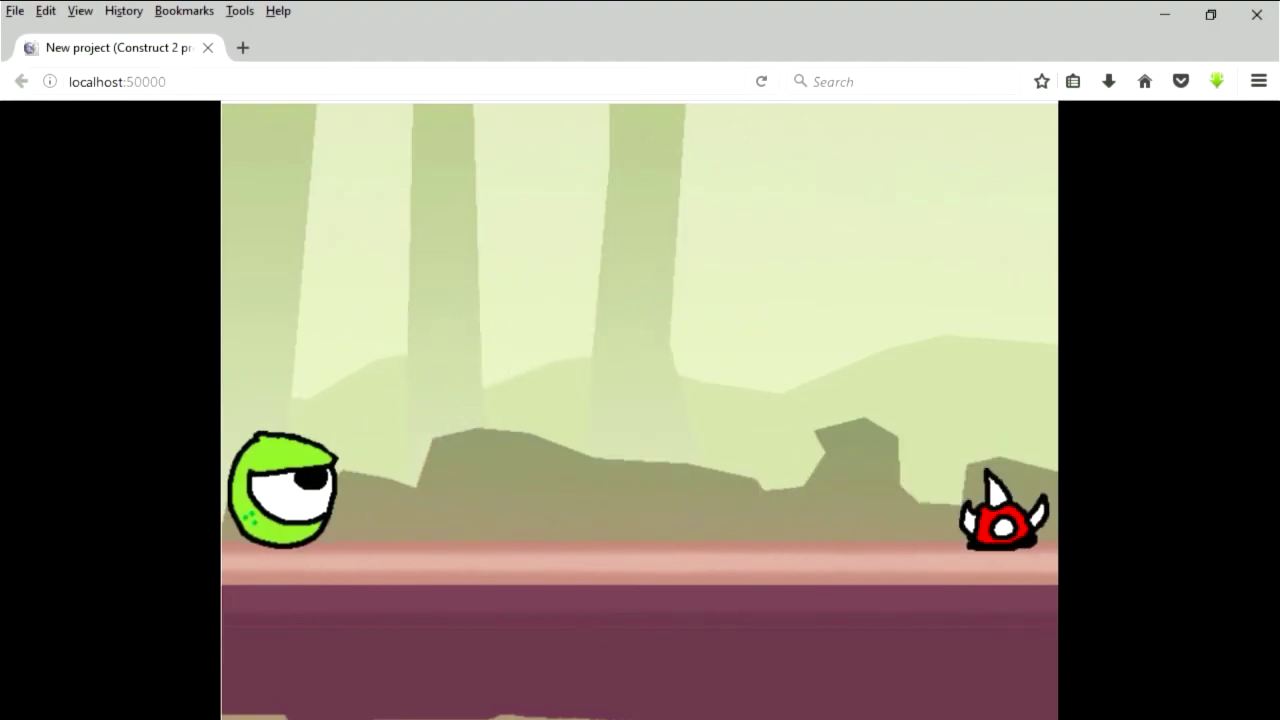
pyautogui.press('Right')
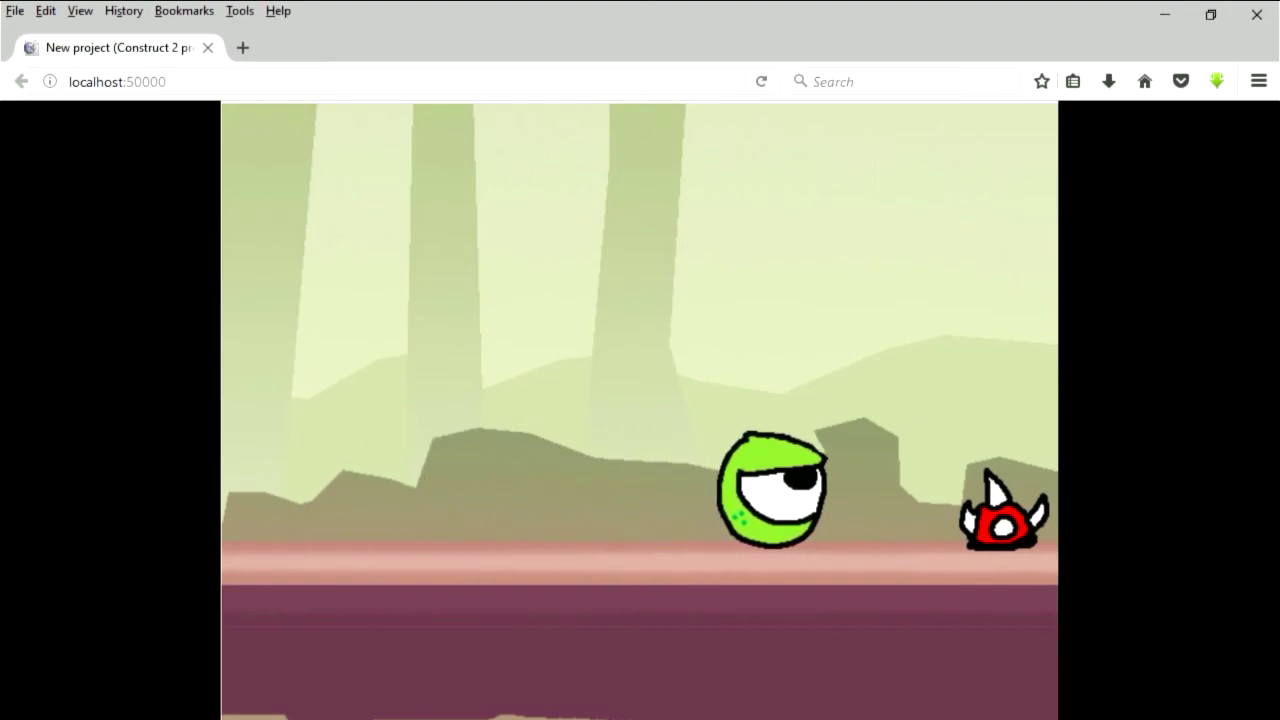
pyautogui.press('Right')
pyautogui.press('Up')
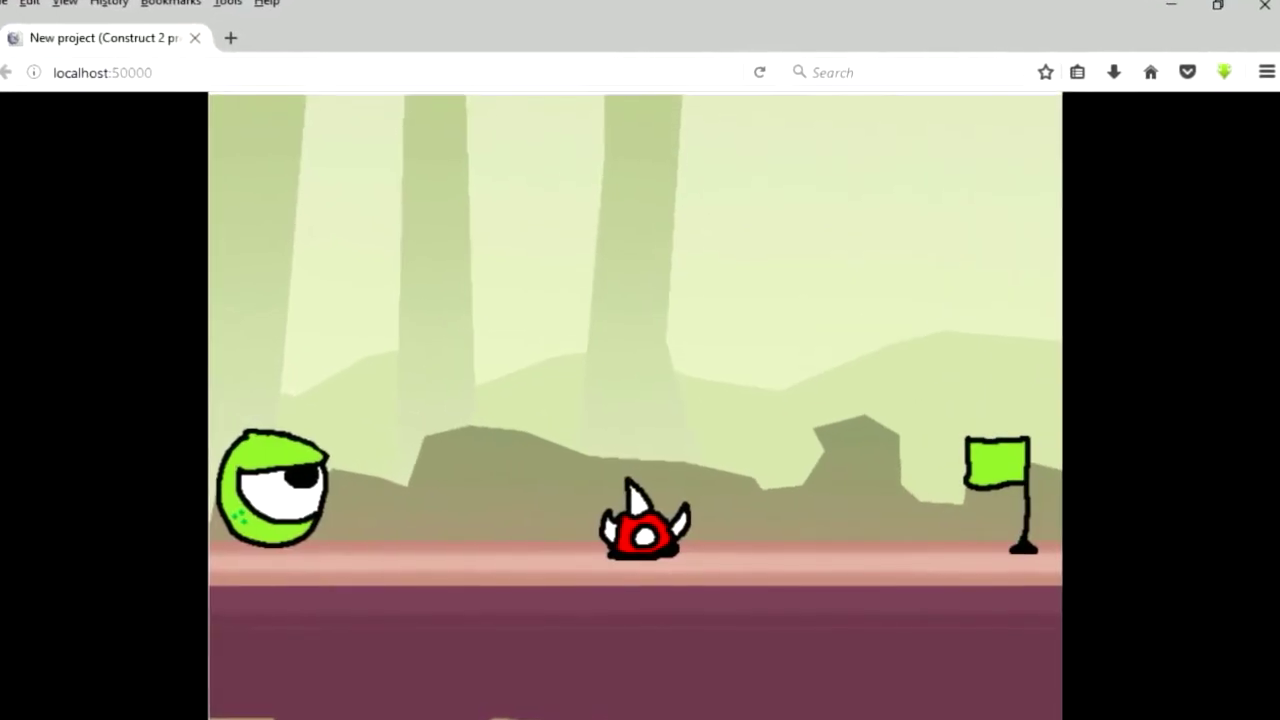
# - Make the player jump again on Level 1 in the browser preview
pyautogui.press('Up')
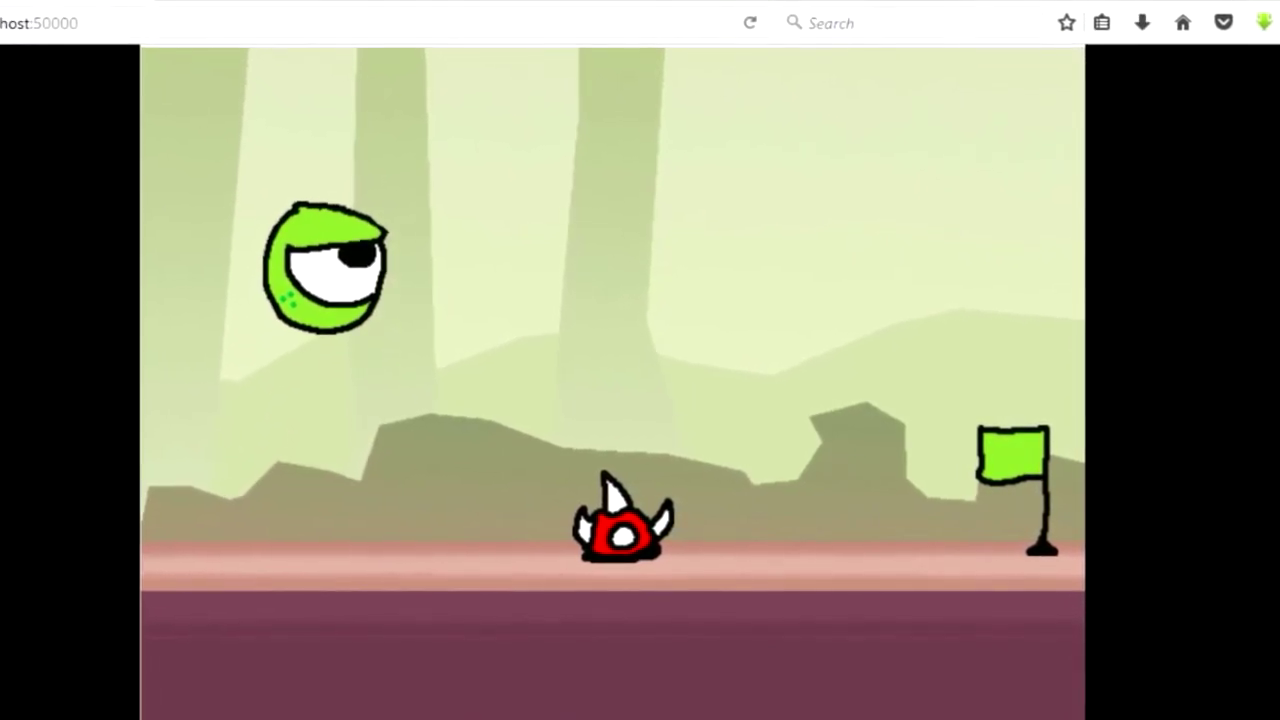